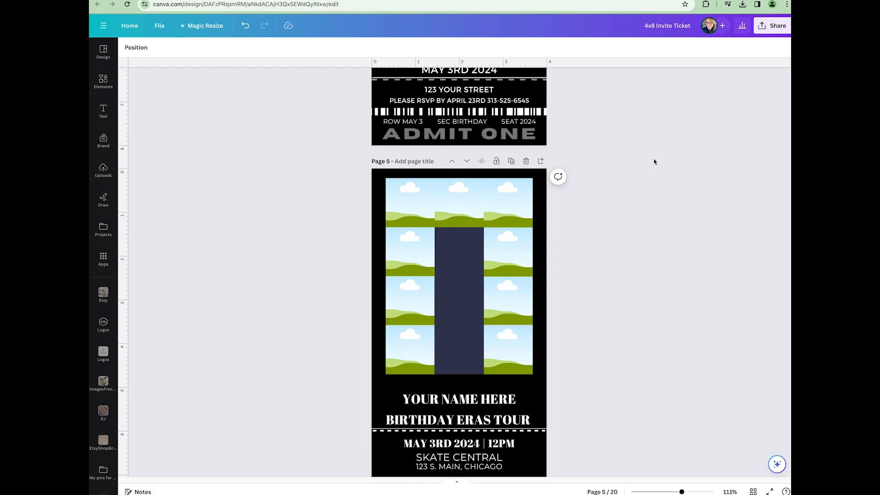
- Compare the finished photo ticket on page 4 with the empty frame template on page 5
{"action": "scroll", "coordinate": [627, 166], "scroll_direction": "up", "scroll_amount": 7}
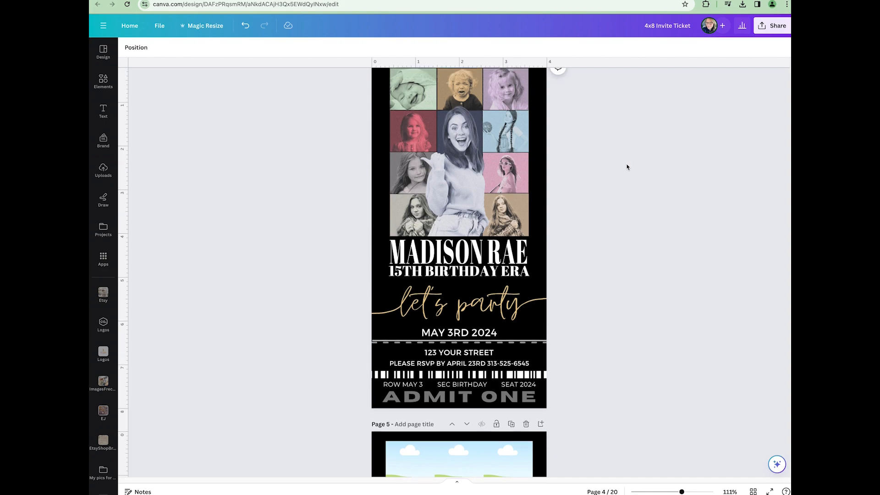
{"action": "scroll", "coordinate": [628, 167], "scroll_direction": "down", "scroll_amount": 1}
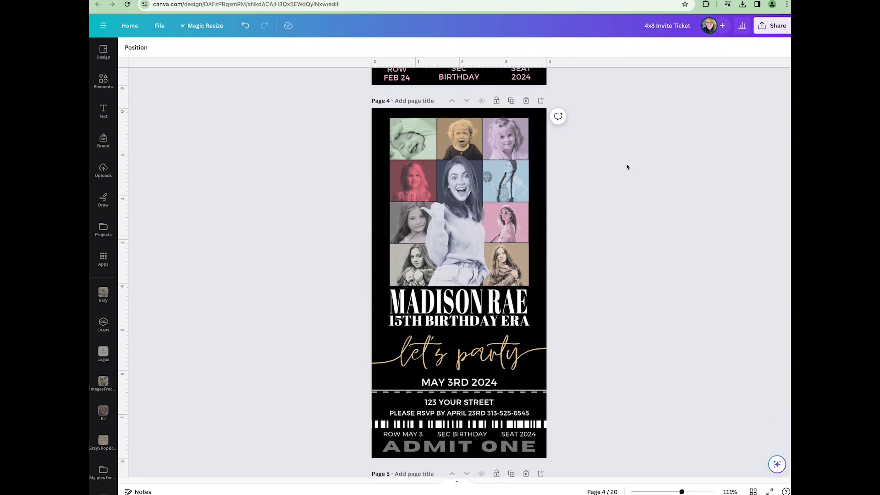
{"action": "scroll", "coordinate": [627, 165], "scroll_direction": "down", "scroll_amount": 1}
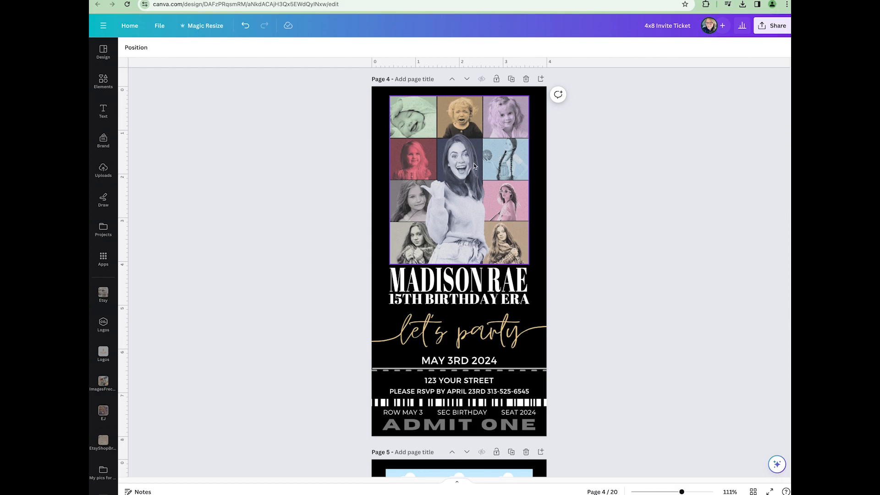
{"action": "scroll", "coordinate": [479, 170], "scroll_direction": "down", "scroll_amount": 10}
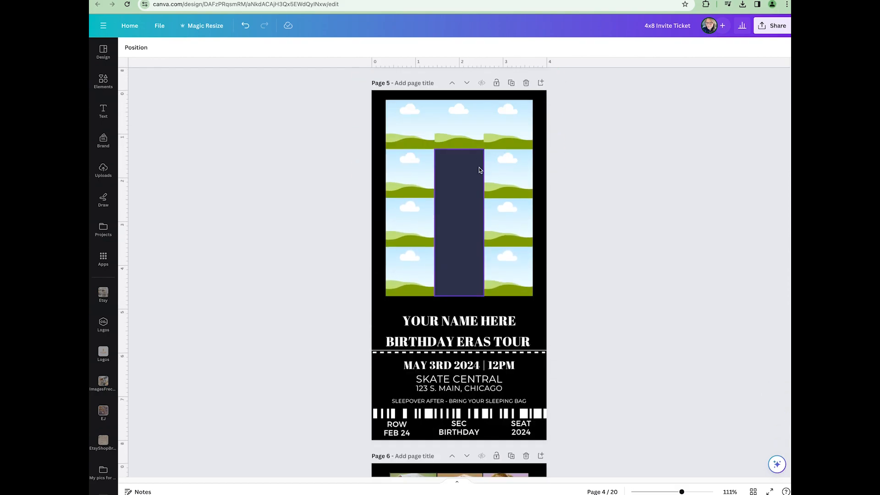
{"action": "scroll", "coordinate": [480, 170], "scroll_direction": "up", "scroll_amount": 4}
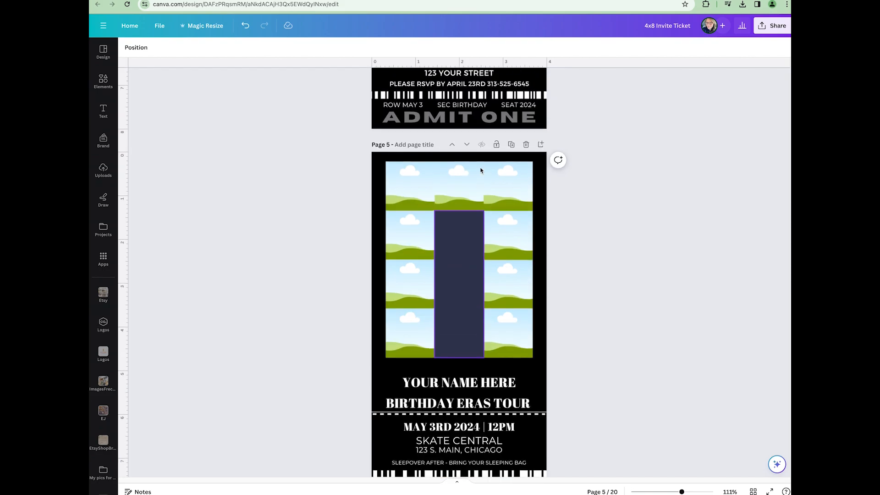
{"action": "left_click", "coordinate": [527, 193]}
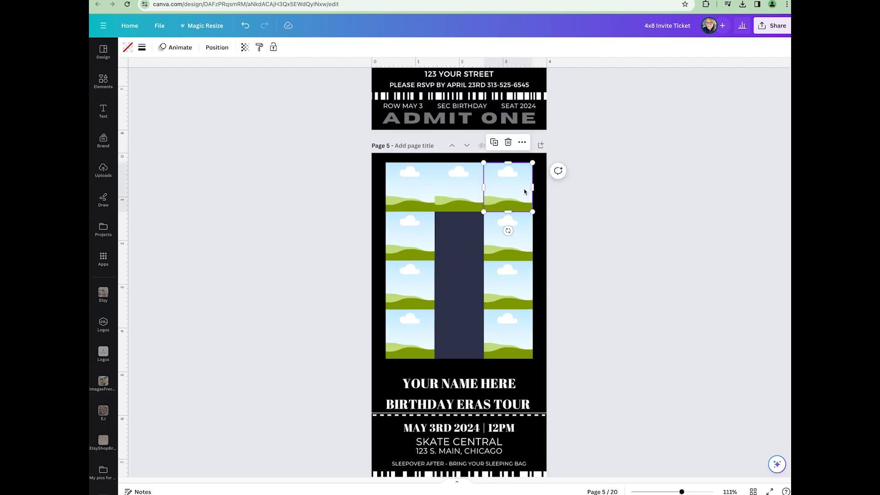
{"action": "key", "text": "Delete"}
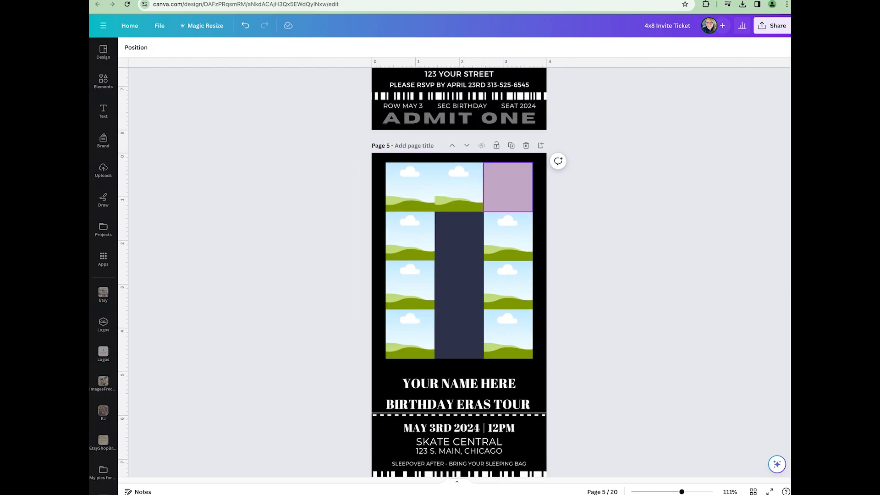
{"action": "left_click", "coordinate": [246, 29]}
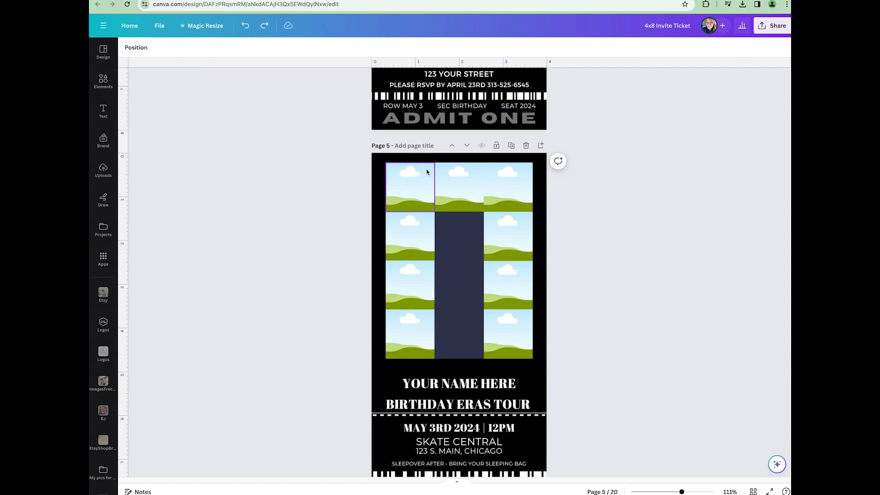
{"action": "scroll", "coordinate": [445, 186], "scroll_direction": "down", "scroll_amount": 2}
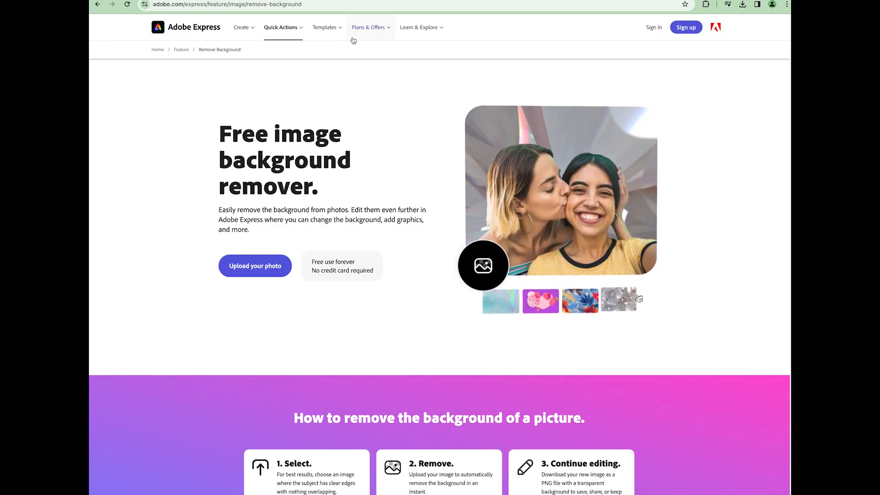
- Remove the background from the photo of the girl in sunglasses with Adobe Express's free image background remover
{"action": "left_click", "coordinate": [200, 28]}
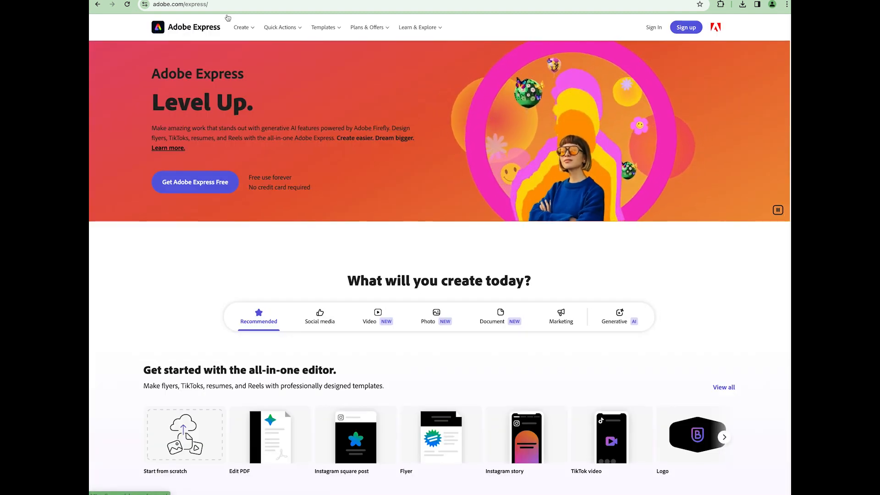
{"action": "left_click", "coordinate": [282, 28]}
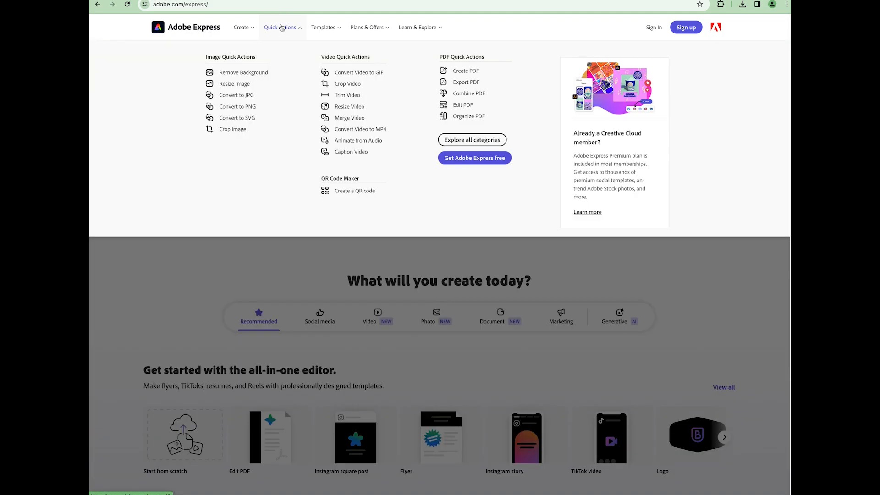
{"action": "left_click", "coordinate": [255, 69]}
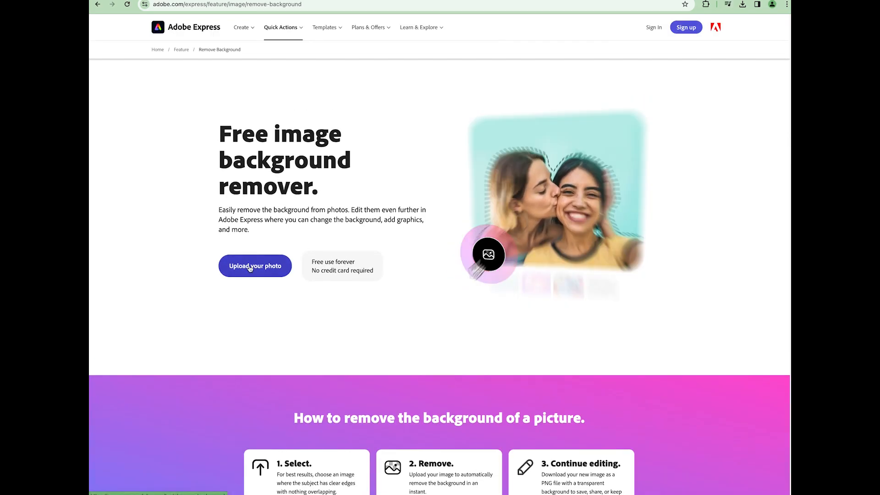
{"action": "left_click", "coordinate": [250, 267]}
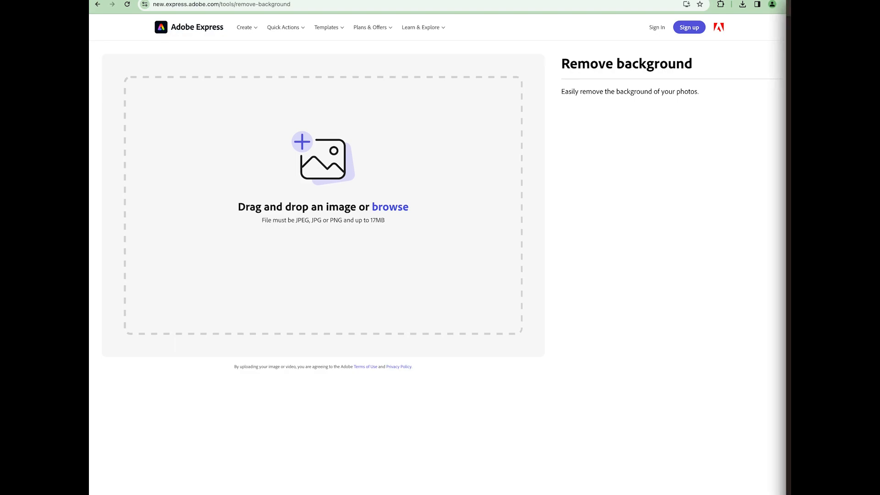
{"action": "left_click_drag", "start_coordinate": [788, 184], "coordinate": [341, 212]}
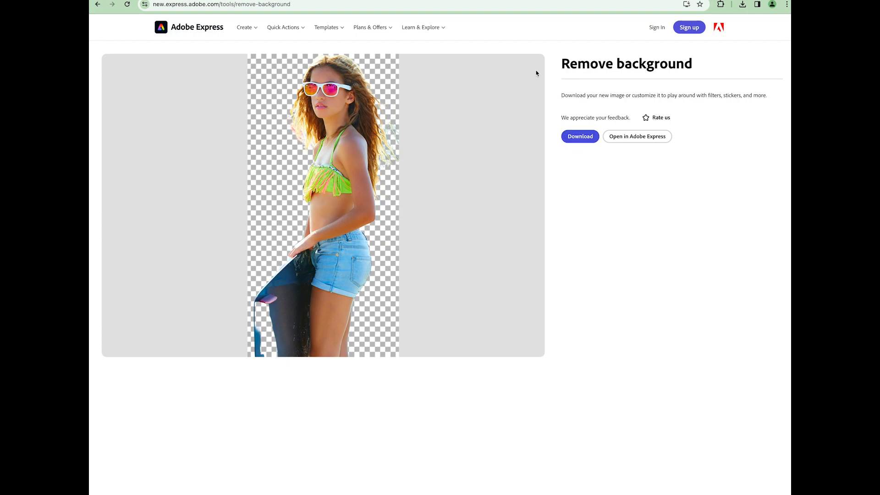
- Remove the background from the photo of the woman in the orange sweater with the same quick action
{"action": "left_click", "coordinate": [274, 28]}
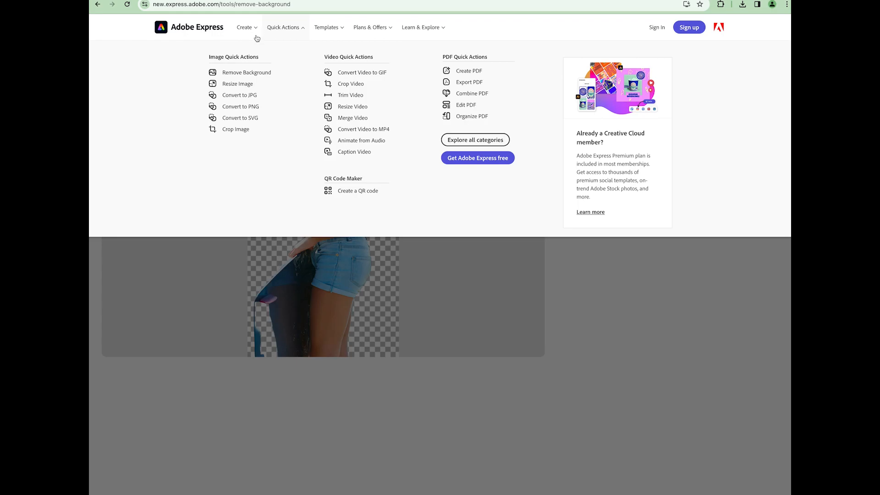
{"action": "left_click", "coordinate": [248, 72]}
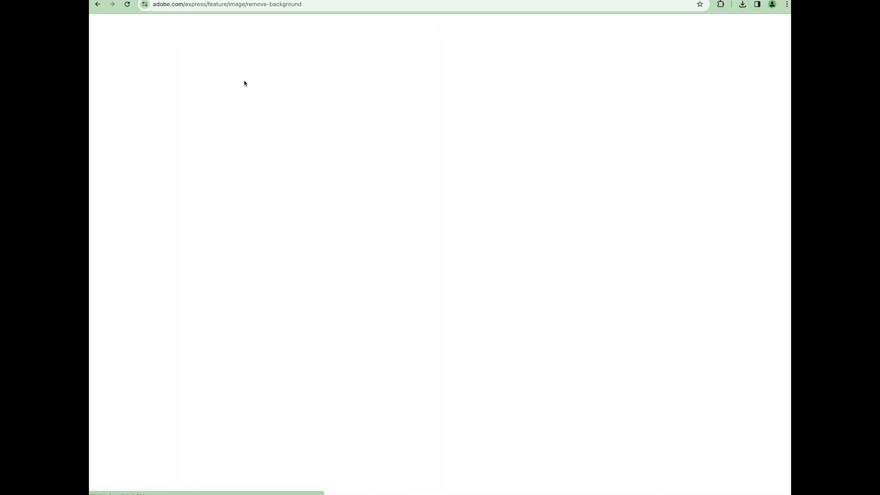
{"action": "left_click", "coordinate": [275, 256]}
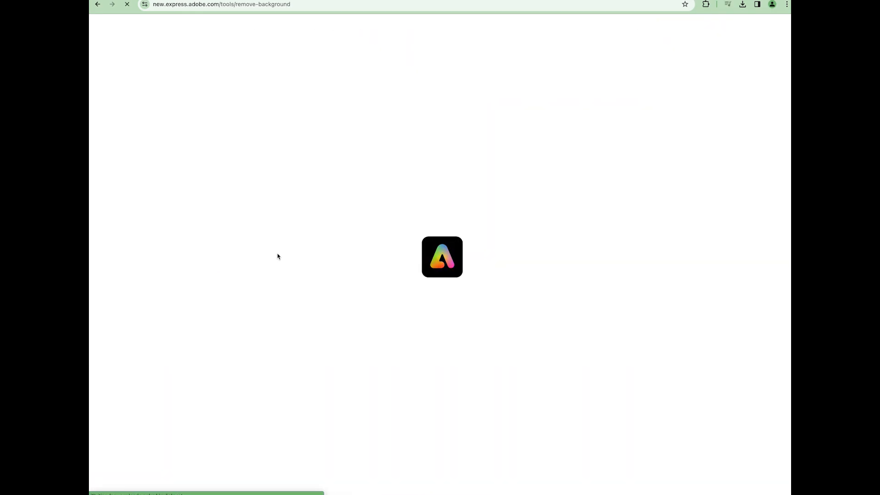
{"action": "left_click_drag", "start_coordinate": [784, 138], "coordinate": [403, 218]}
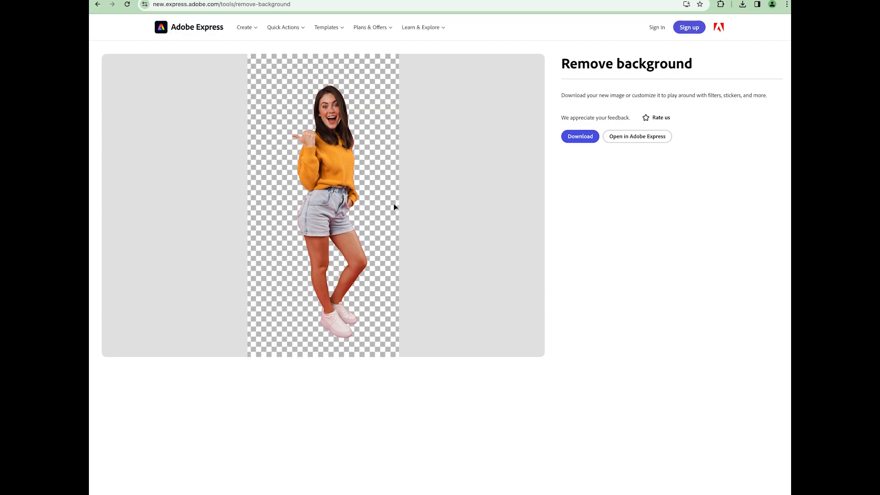
{"action": "left_click", "coordinate": [280, 27]}
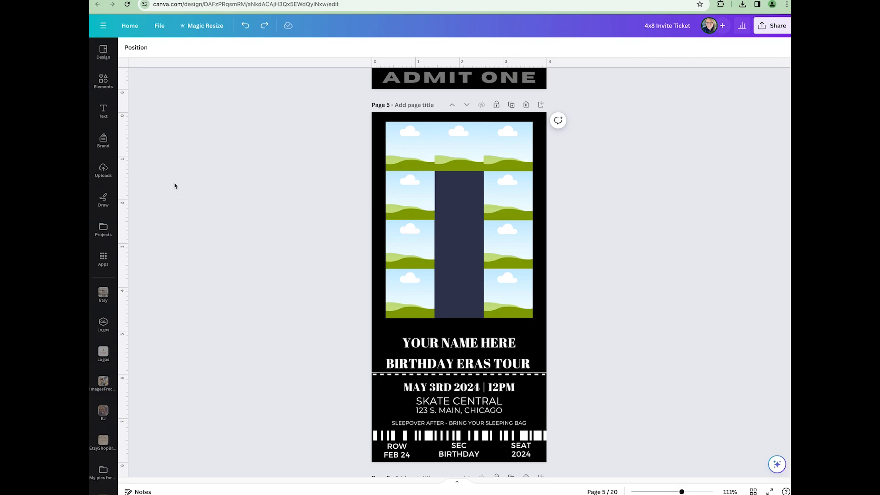
- In Canva, fill the two empty third-row frames on page 6 with the uploaded cutouts: long-haired girl in white on one side, girl in sunglasses opposite
{"action": "left_click", "coordinate": [103, 170]}
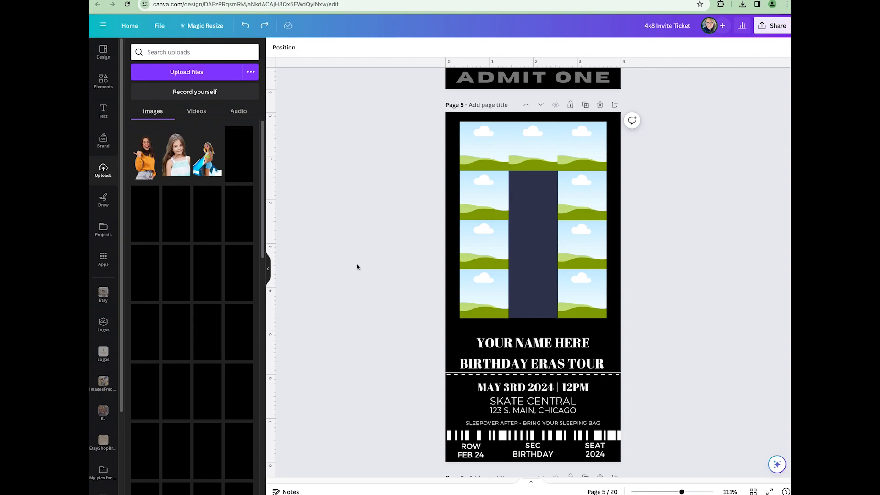
{"action": "scroll", "coordinate": [356, 268], "scroll_direction": "down", "scroll_amount": 4}
{"action": "scroll", "coordinate": [355, 269], "scroll_direction": "down", "scroll_amount": 4}
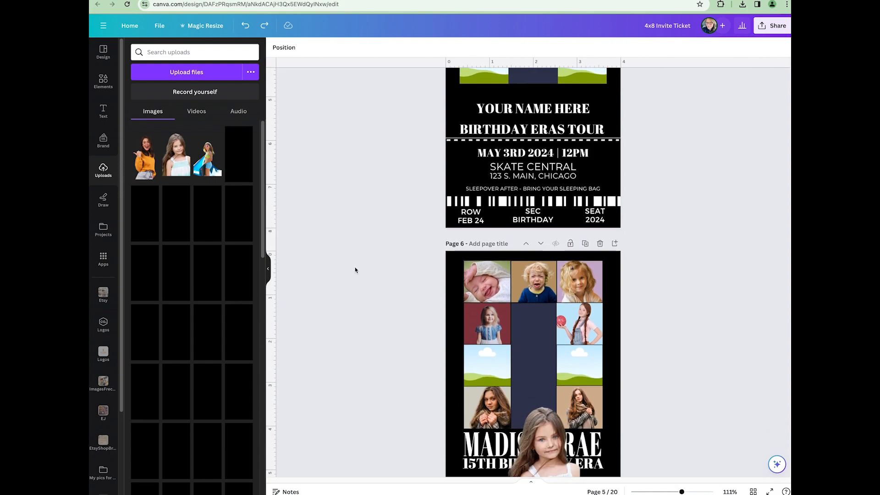
{"action": "scroll", "coordinate": [354, 268], "scroll_direction": "down", "scroll_amount": 2}
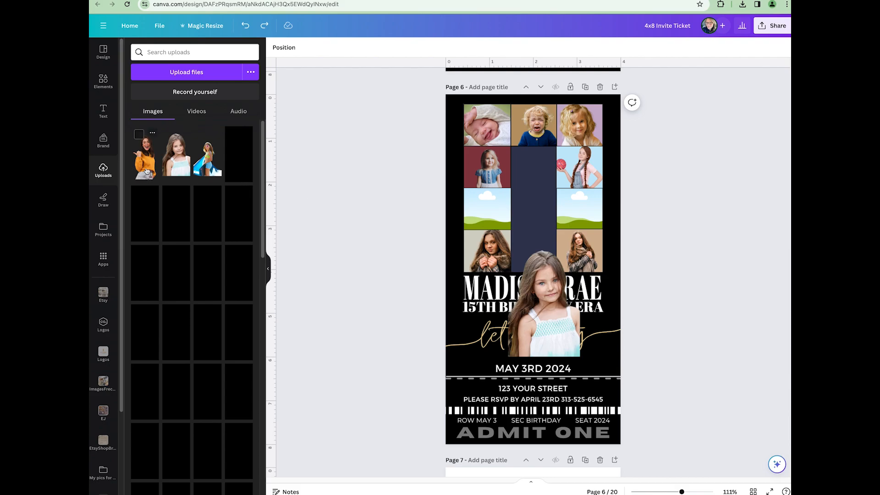
{"action": "left_click", "coordinate": [171, 168]}
{"action": "left_click_drag", "start_coordinate": [520, 235], "coordinate": [490, 213]}
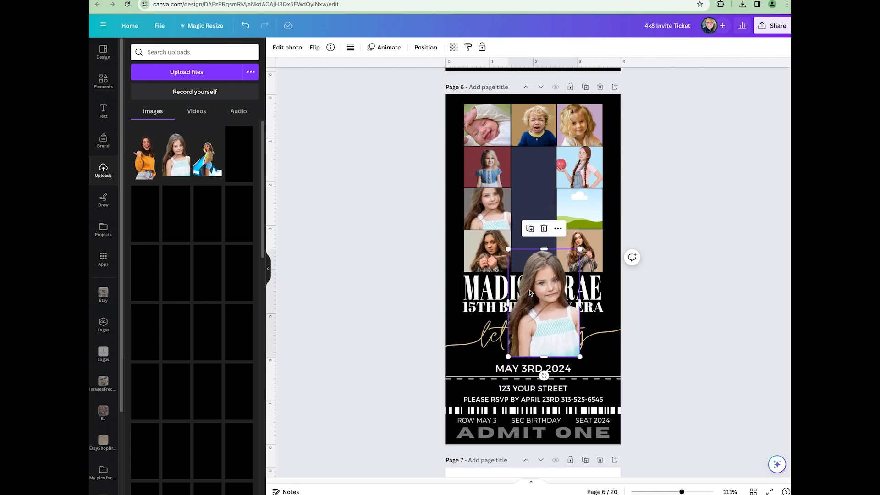
{"action": "left_click", "coordinate": [208, 157]}
{"action": "left_click_drag", "start_coordinate": [537, 287], "coordinate": [579, 209]}
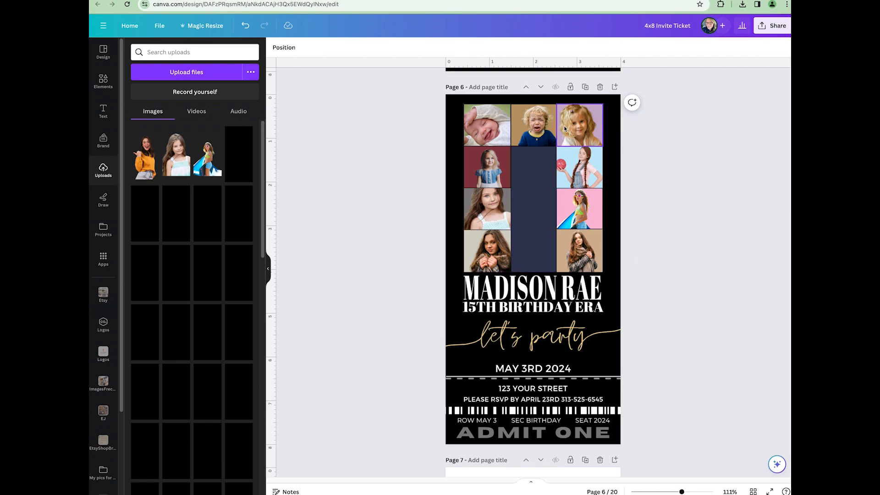
{"action": "double_click", "coordinate": [473, 143]}
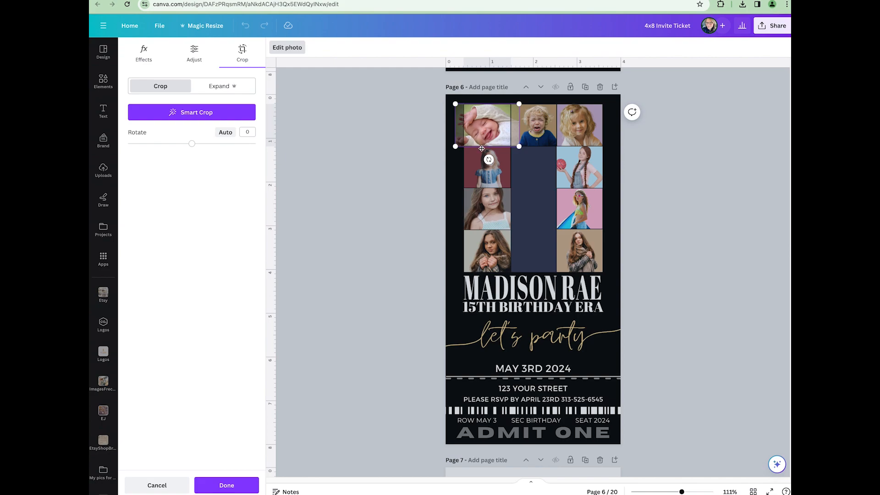
{"action": "left_click", "coordinate": [457, 168]}
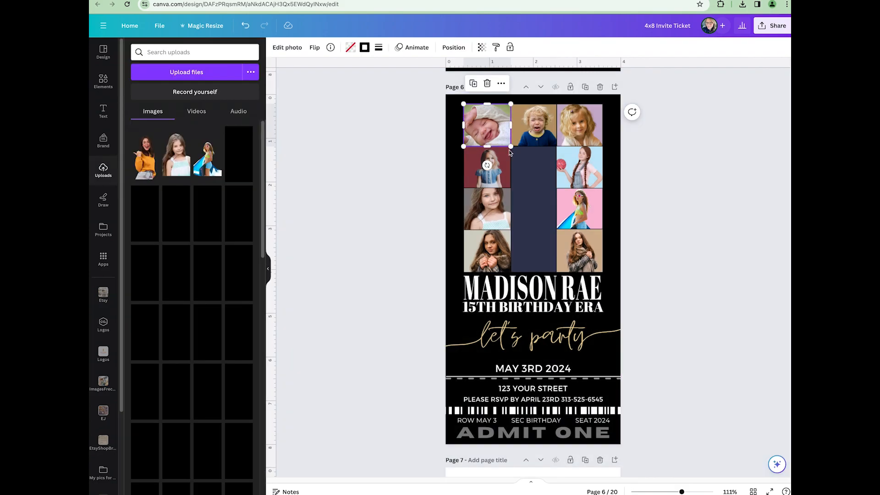
{"action": "left_click_drag", "start_coordinate": [511, 147], "coordinate": [536, 169]}
{"action": "left_click", "coordinate": [579, 168]}
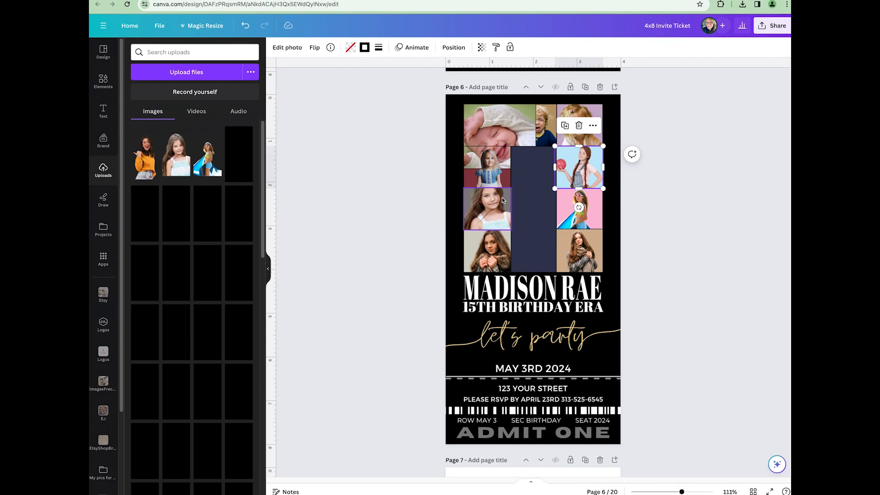
{"action": "left_click", "coordinate": [499, 130]}
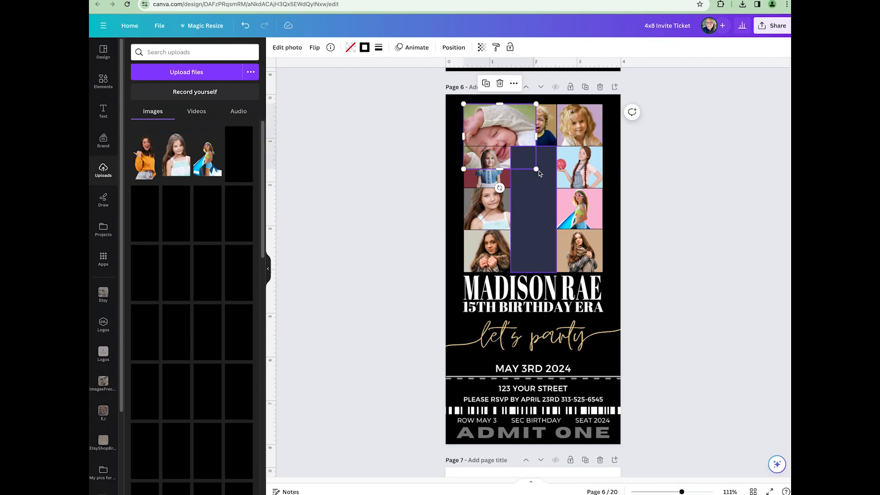
{"action": "left_click", "coordinate": [245, 26]}
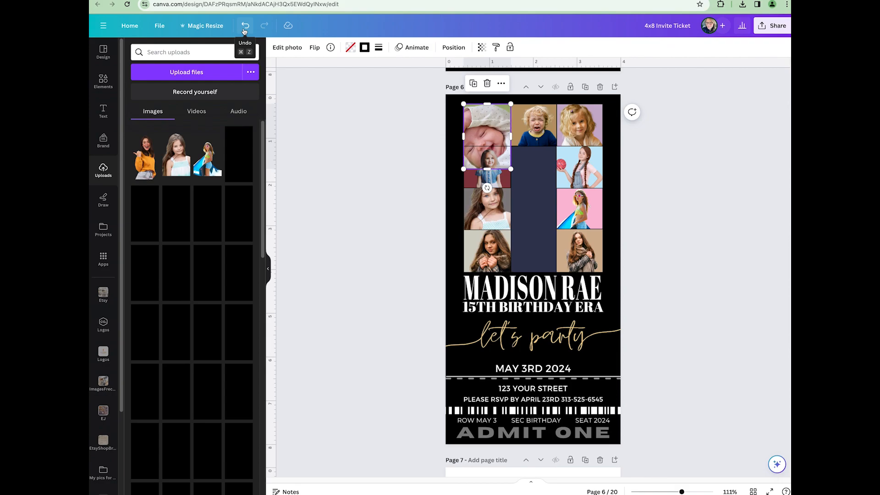
{"action": "left_click", "coordinate": [245, 26]}
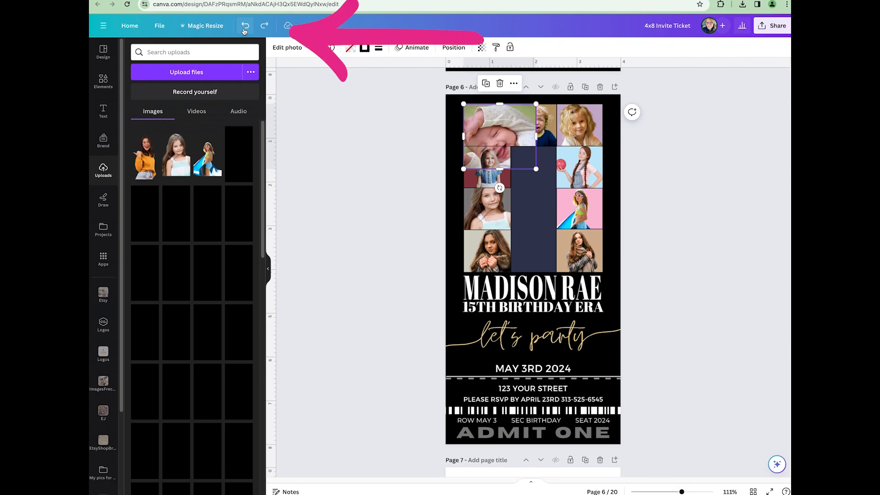
{"action": "left_click", "coordinate": [245, 28]}
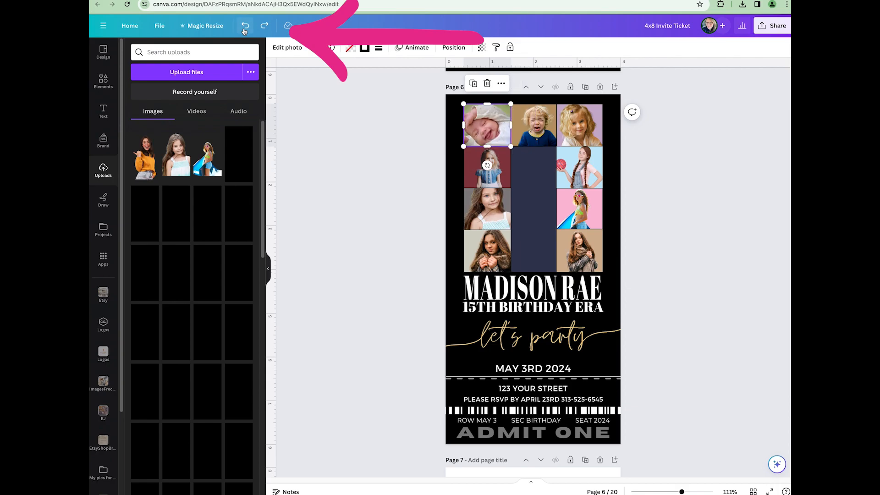
{"action": "left_click", "coordinate": [410, 185]}
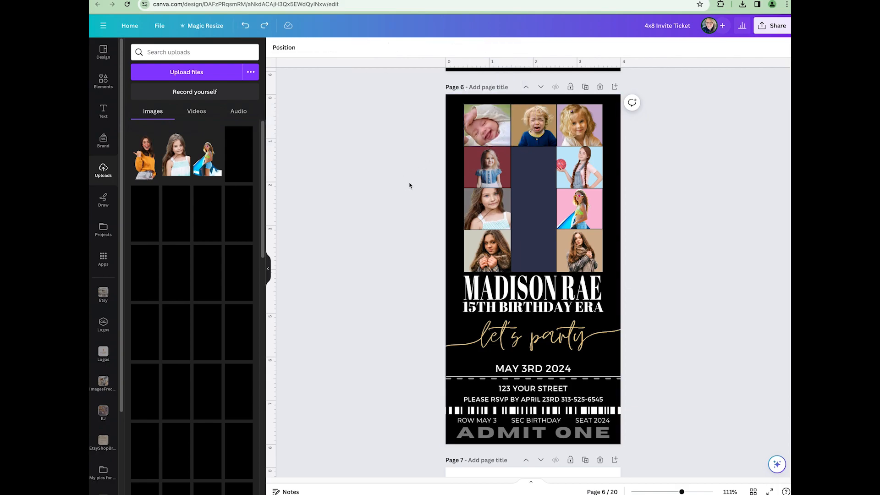
- Rescale the baby photo inside its frame on page 6 by adjusting the crop
{"action": "double_click", "coordinate": [490, 133]}
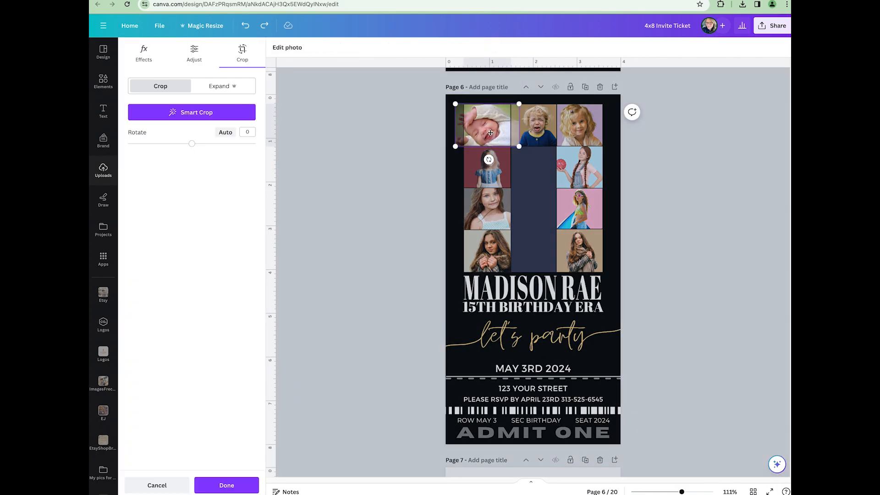
{"action": "mouse_move", "coordinate": [519, 147]}
{"action": "left_mouse_down"}
{"action": "mouse_move", "coordinate": [567, 179]}
{"action": "mouse_move", "coordinate": [515, 157]}
{"action": "left_mouse_up"}
{"action": "left_click", "coordinate": [606, 181]}
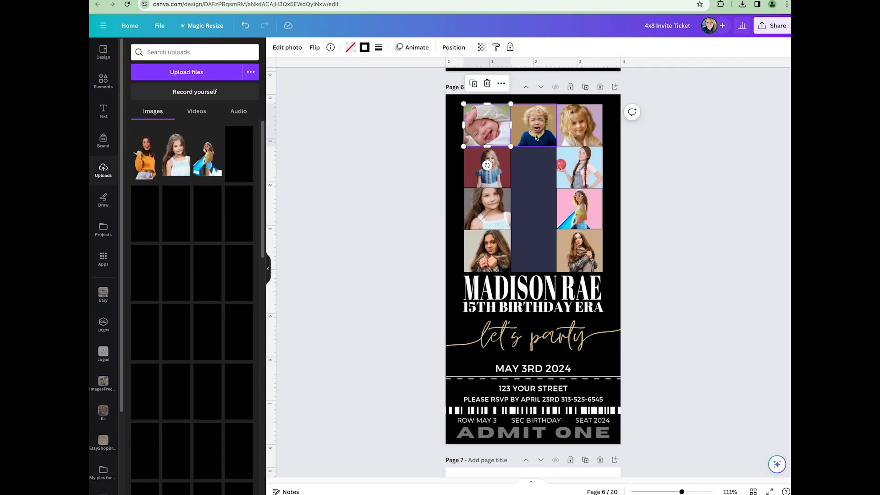
- Enlarge the photo of the little girl in the denim dress inside its second-row frame on page 6 by adjusting the crop
{"action": "double_click", "coordinate": [499, 180]}
{"action": "left_click_drag", "start_coordinate": [460, 206], "coordinate": [462, 215]}
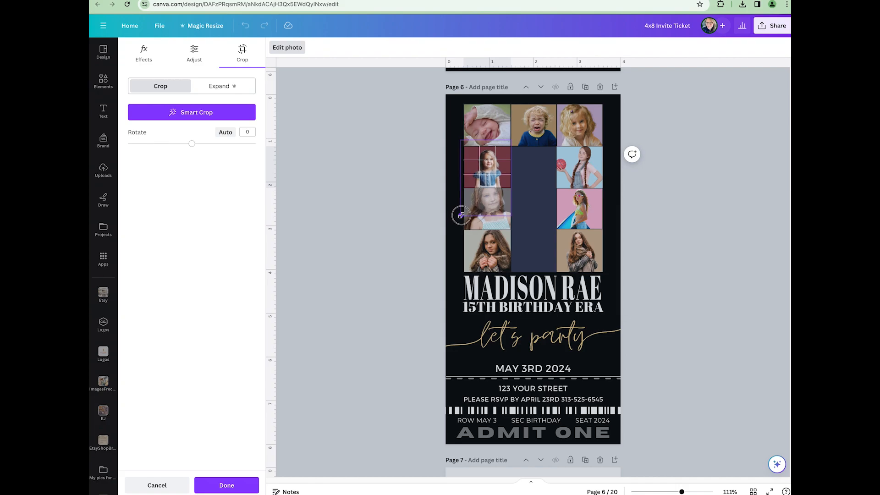
{"action": "left_click_drag", "start_coordinate": [461, 216], "coordinate": [449, 234]}
{"action": "left_click", "coordinate": [585, 177]}
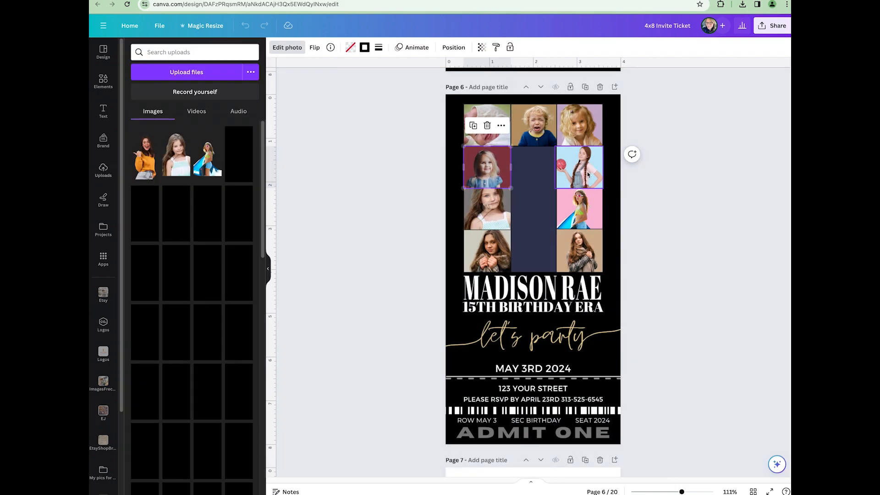
- Try a larger crop of the braided girl's photo in its second-row frame, then scale it back to the frame's width
{"action": "left_click", "coordinate": [584, 176]}
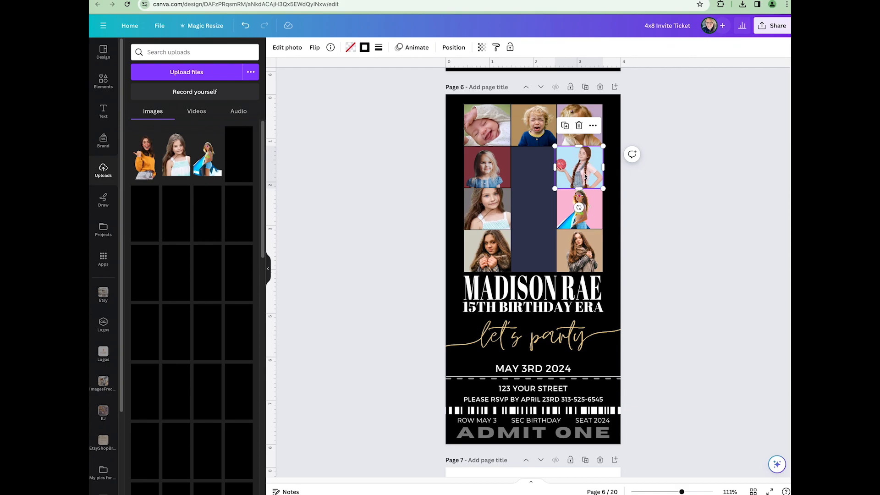
{"action": "double_click", "coordinate": [585, 177]}
{"action": "left_click_drag", "start_coordinate": [603, 252], "coordinate": [615, 265]}
{"action": "left_click", "coordinate": [650, 266]}
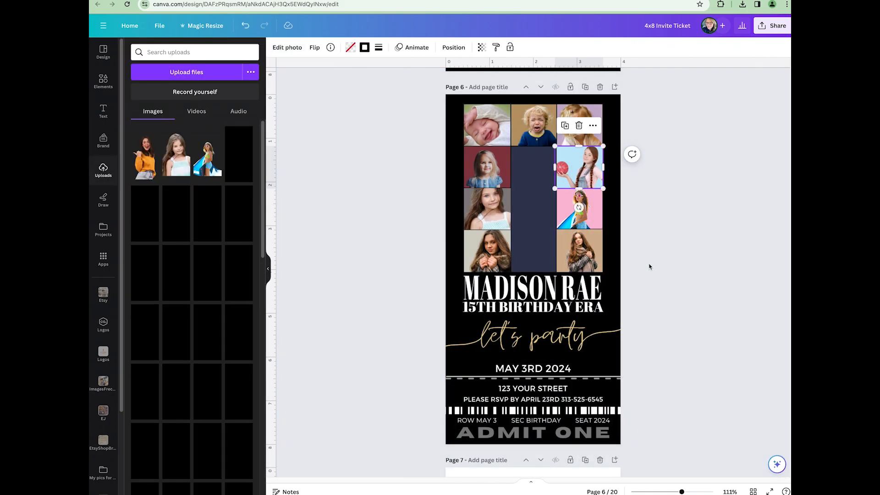
{"action": "double_click", "coordinate": [589, 184]}
{"action": "left_click_drag", "start_coordinate": [613, 270], "coordinate": [601, 247]}
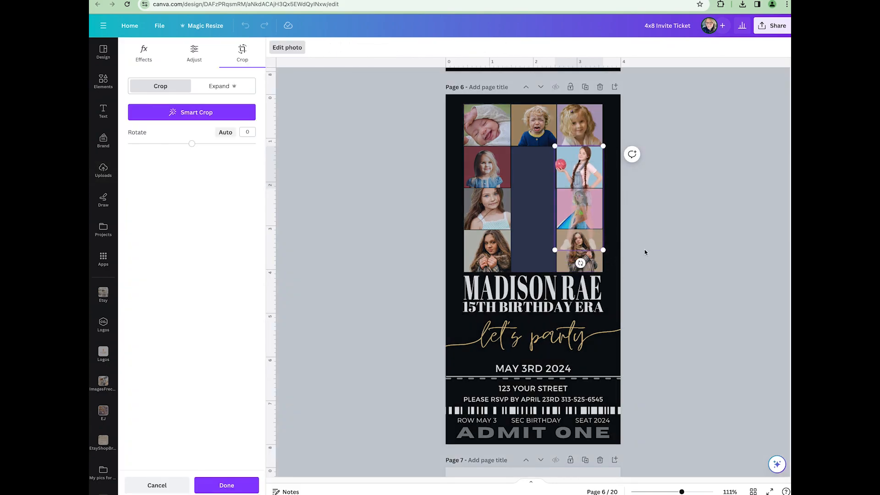
{"action": "left_click", "coordinate": [645, 250]}
- Enlarge the photo of the girl in sunglasses inside its third-row frame and reposition it to show her head and shoulders
{"action": "double_click", "coordinate": [591, 182]}
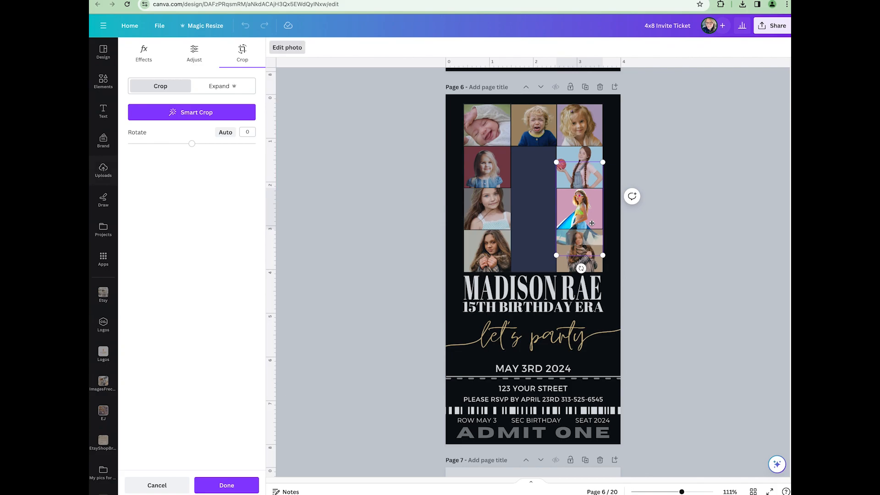
{"action": "left_click_drag", "start_coordinate": [604, 255], "coordinate": [630, 284]}
{"action": "left_click_drag", "start_coordinate": [590, 247], "coordinate": [586, 240]}
{"action": "left_click_drag", "start_coordinate": [553, 279], "coordinate": [539, 294]}
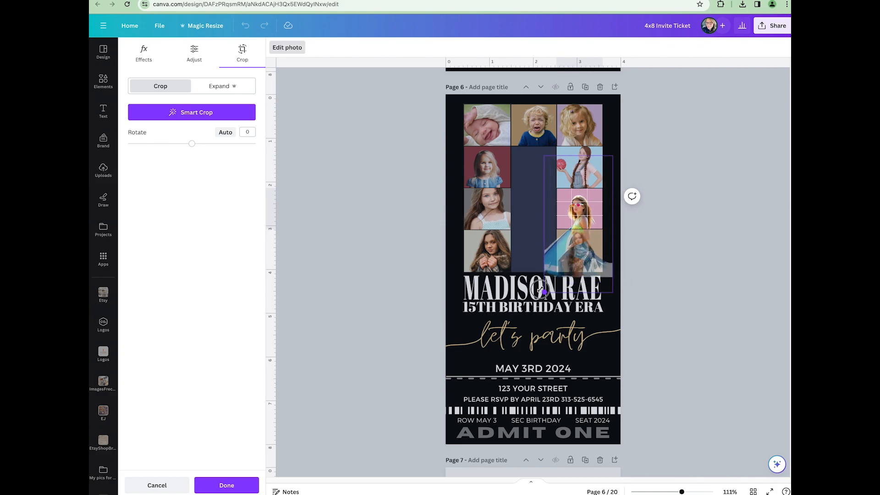
{"action": "left_click_drag", "start_coordinate": [587, 262], "coordinate": [592, 259]}
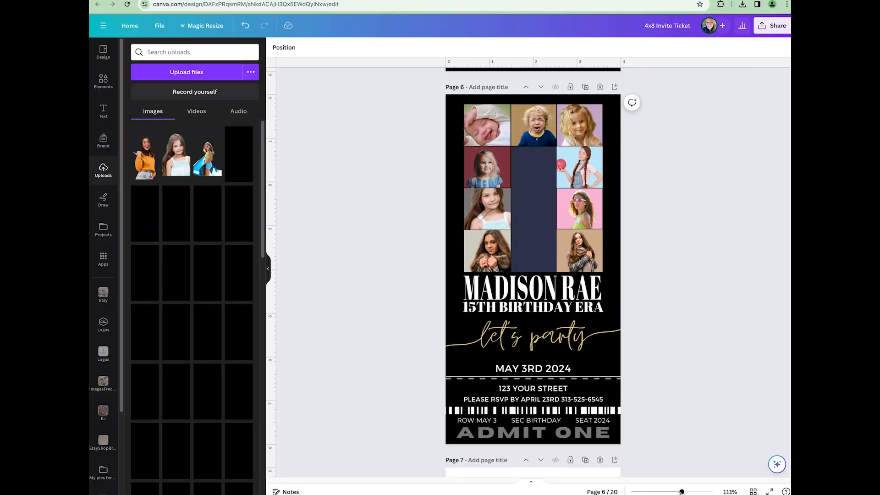
- Inspect the sunglasses girl's cutout up close, then enlarge and shift it further in its frame to crop out the stray fabric beside her hair
{"action": "left_click_drag", "start_coordinate": [682, 492], "coordinate": [694, 491]}
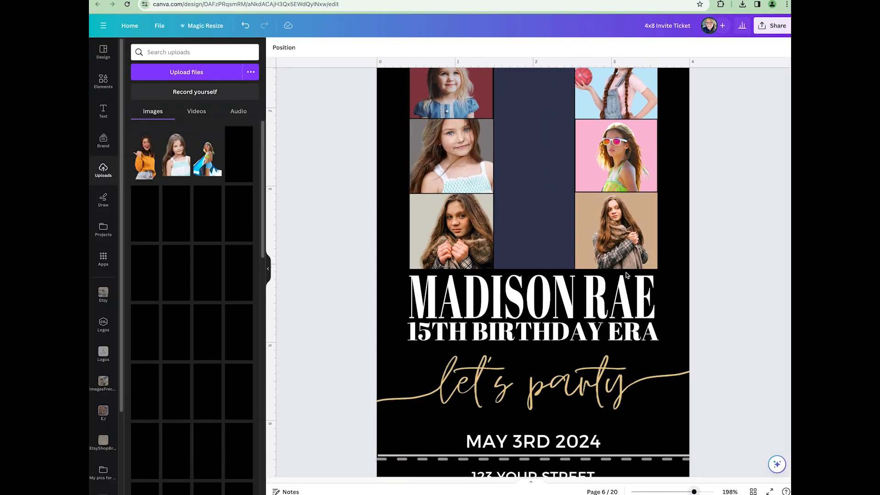
{"action": "scroll", "coordinate": [633, 243], "scroll_direction": "up", "scroll_amount": 2}
{"action": "left_click", "coordinate": [633, 243]}
{"action": "left_click_drag", "start_coordinate": [694, 492], "coordinate": [707, 492]}
{"action": "left_click_drag", "start_coordinate": [556, 483], "coordinate": [608, 484]}
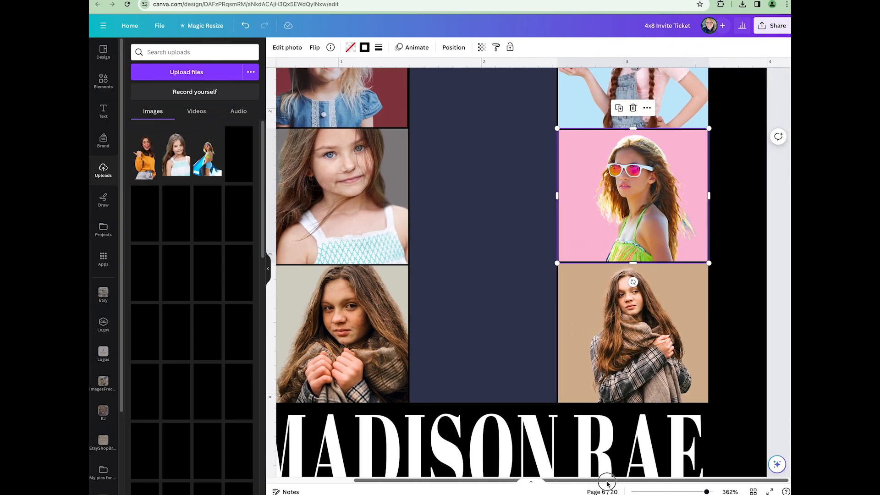
{"action": "scroll", "coordinate": [663, 377], "scroll_direction": "up", "scroll_amount": 5}
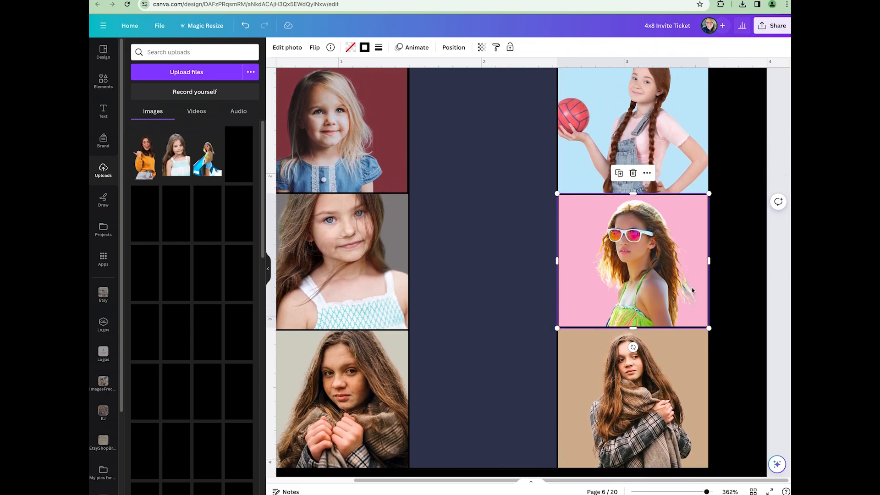
{"action": "double_click", "coordinate": [682, 303]}
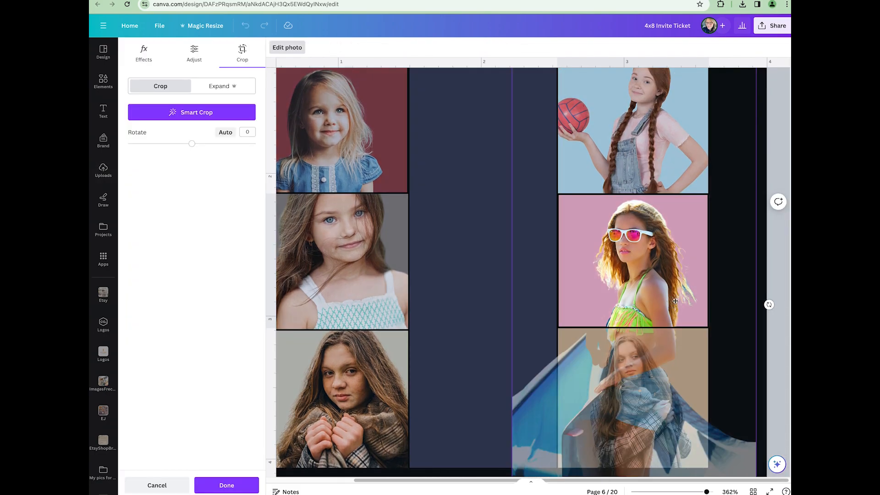
{"action": "left_click_drag", "start_coordinate": [706, 492], "coordinate": [683, 492]}
{"action": "left_click_drag", "start_coordinate": [576, 215], "coordinate": [645, 189]}
{"action": "left_click_drag", "start_coordinate": [588, 230], "coordinate": [577, 266]}
{"action": "left_click_drag", "start_coordinate": [590, 200], "coordinate": [602, 194]}
{"action": "left_click_drag", "start_coordinate": [555, 280], "coordinate": [557, 284]}
{"action": "left_click", "coordinate": [657, 289]}
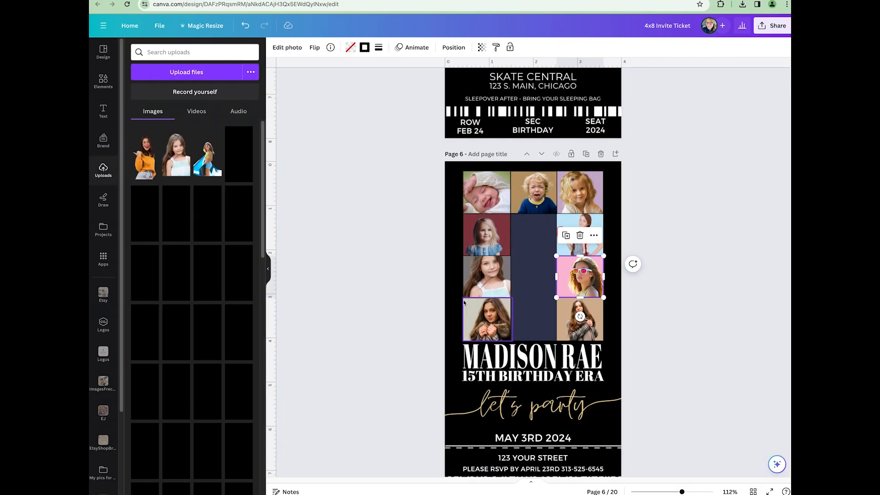
- Reposition the photo of the long-haired girl in white within its third-row frame by adjusting the crop
{"action": "left_click", "coordinate": [482, 285]}
{"action": "double_click", "coordinate": [482, 285]}
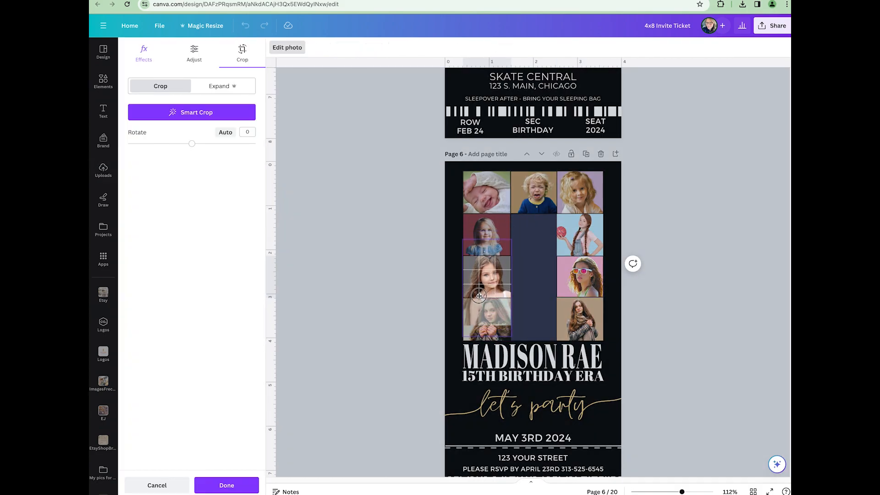
{"action": "left_click", "coordinate": [431, 300]}
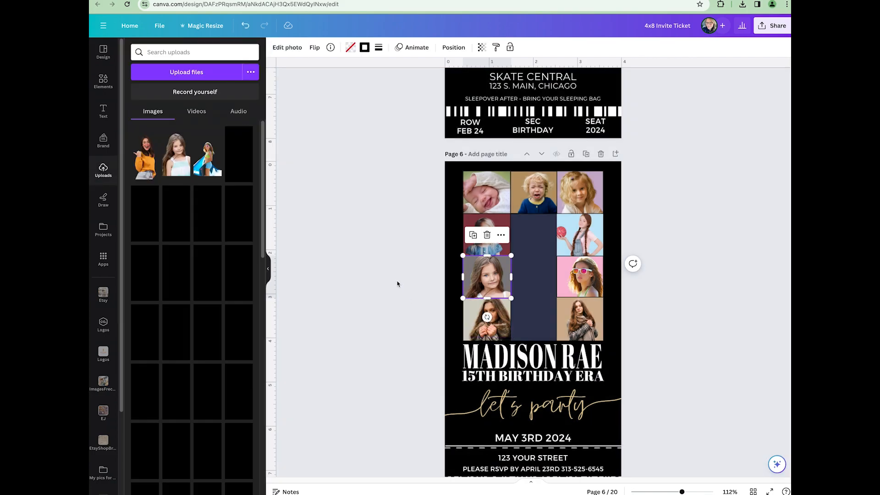
{"action": "left_click", "coordinate": [496, 336]}
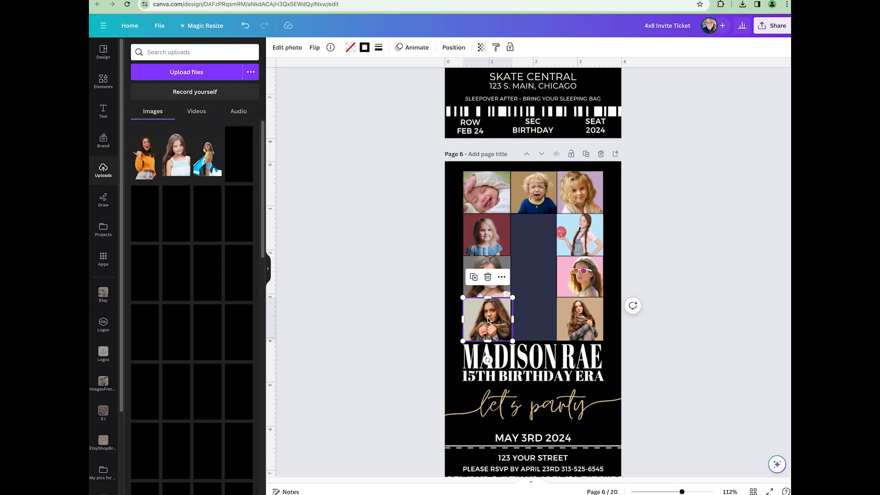
- Try flipping the photo of the girl in sunglasses horizontally
{"action": "left_click", "coordinate": [576, 282]}
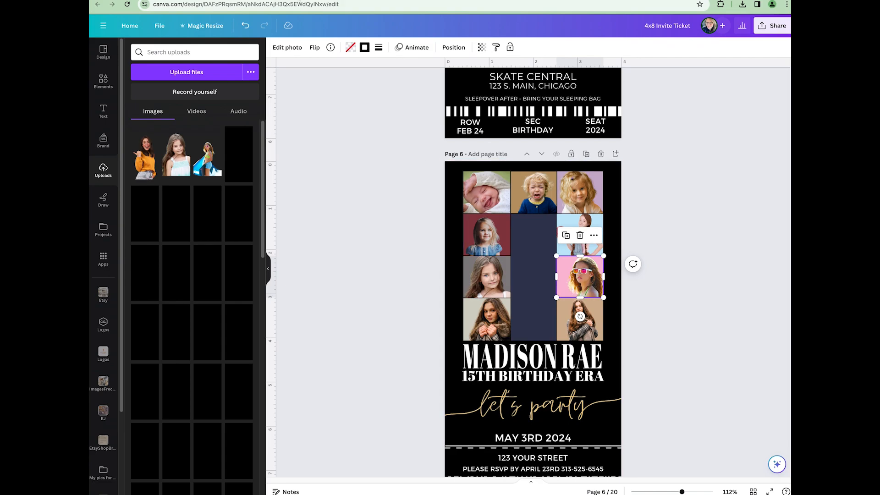
{"action": "left_click", "coordinate": [315, 48]}
{"action": "left_click", "coordinate": [316, 67]}
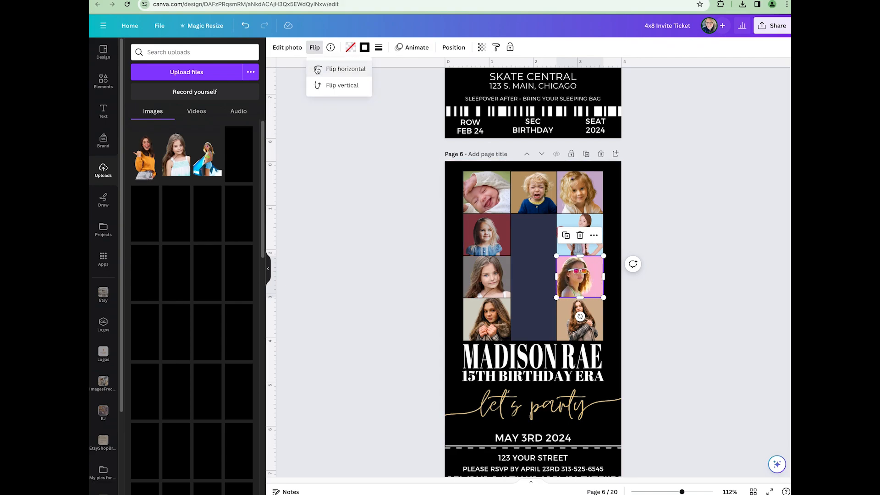
- Try a horizontal flip on the photo of the little girl in the denim dress, then flip it back
{"action": "left_click", "coordinate": [474, 228]}
{"action": "left_click", "coordinate": [314, 48]}
{"action": "left_click", "coordinate": [322, 69]}
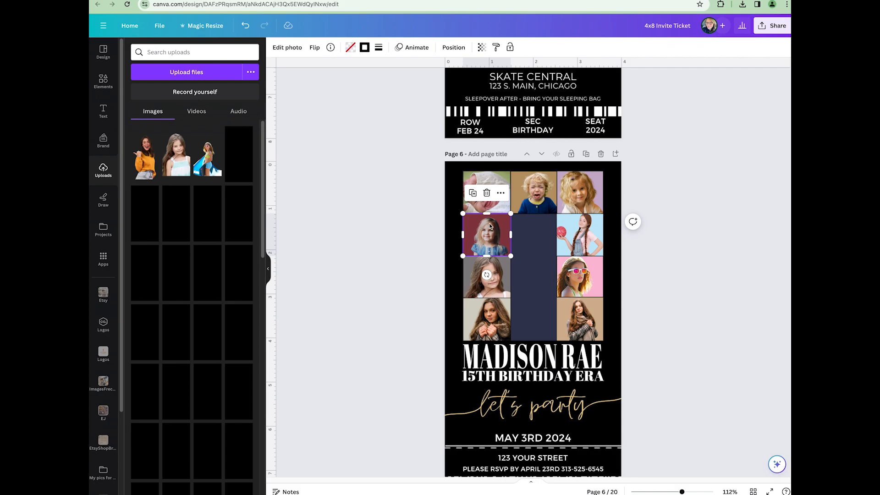
{"action": "left_click", "coordinate": [313, 52]}
{"action": "left_click", "coordinate": [322, 69]}
- Flip the photo of the girl in sunglasses horizontally back to its original direction
{"action": "left_click", "coordinate": [586, 284]}
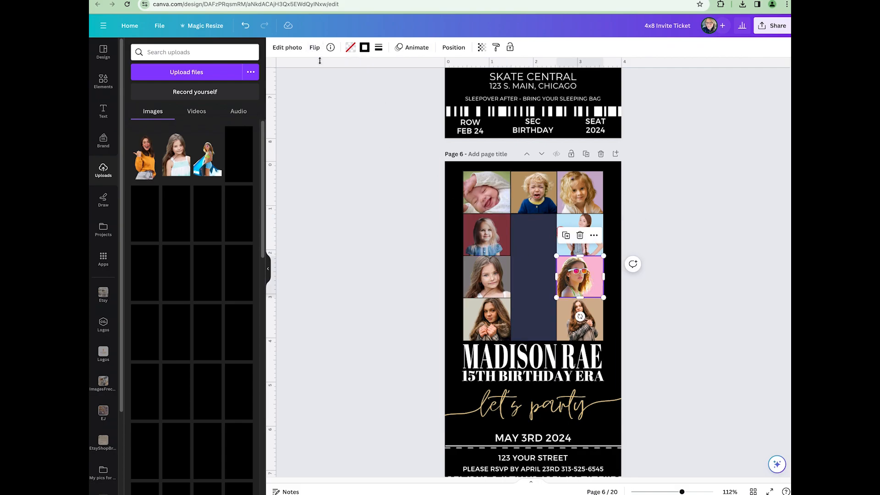
{"action": "left_click", "coordinate": [314, 47]}
{"action": "left_click", "coordinate": [345, 69]}
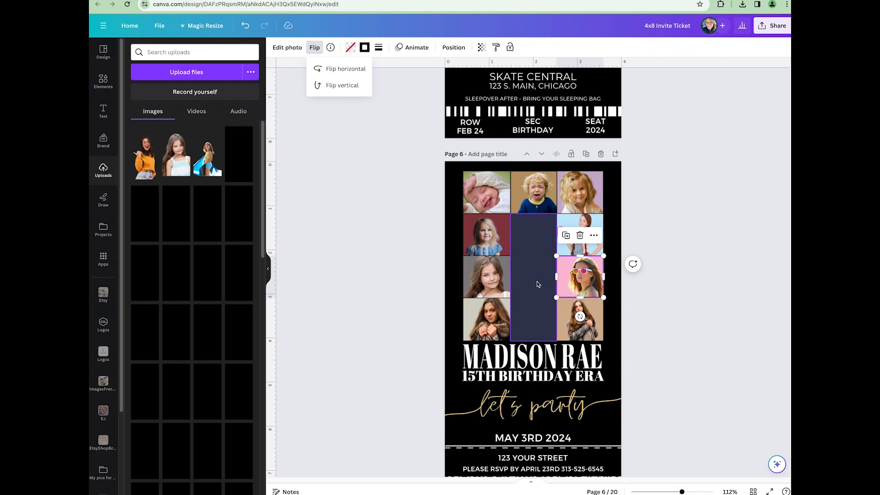
- Try rotating the curly-haired girl's photo inside its top-row frame, then revert the rotation
{"action": "left_click", "coordinate": [582, 189]}
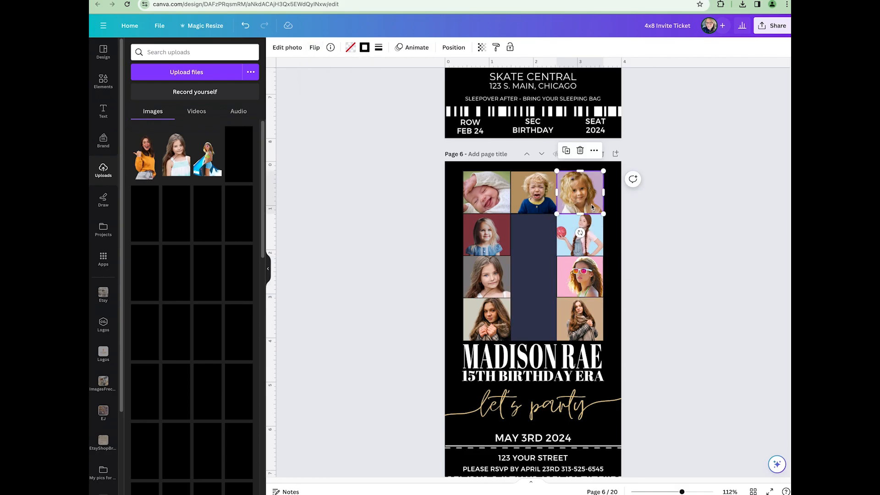
{"action": "double_click", "coordinate": [584, 205]}
{"action": "left_click_drag", "start_coordinate": [580, 232], "coordinate": [563, 232]}
{"action": "left_click", "coordinate": [669, 250]}
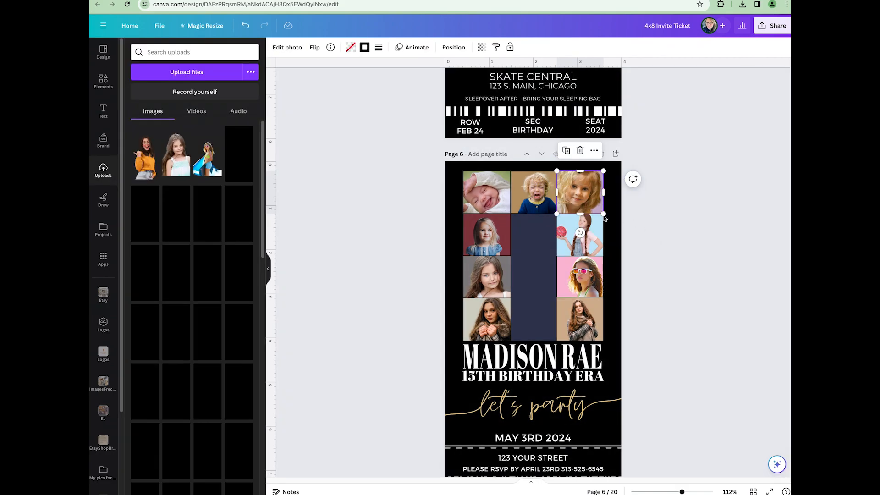
{"action": "key", "text": "Return"}
- Flip the curly-haired girl's photo in the top row horizontally and rotate it about 3 degrees within its frame
{"action": "left_click", "coordinate": [315, 47]}
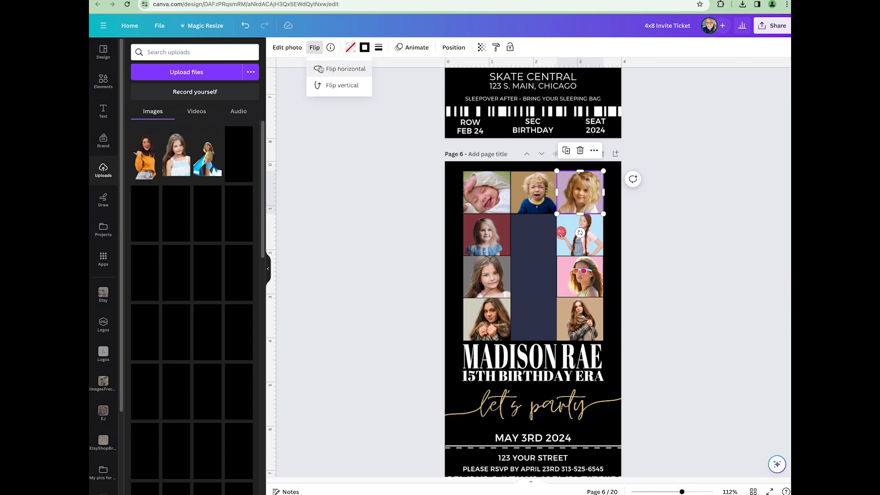
{"action": "double_click", "coordinate": [584, 202]}
{"action": "left_click_drag", "start_coordinate": [580, 232], "coordinate": [586, 229]}
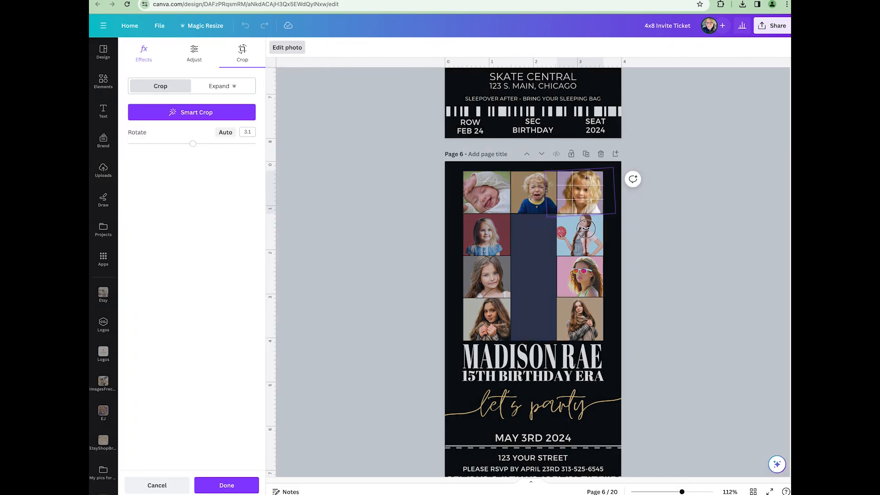
{"action": "left_click", "coordinate": [687, 246]}
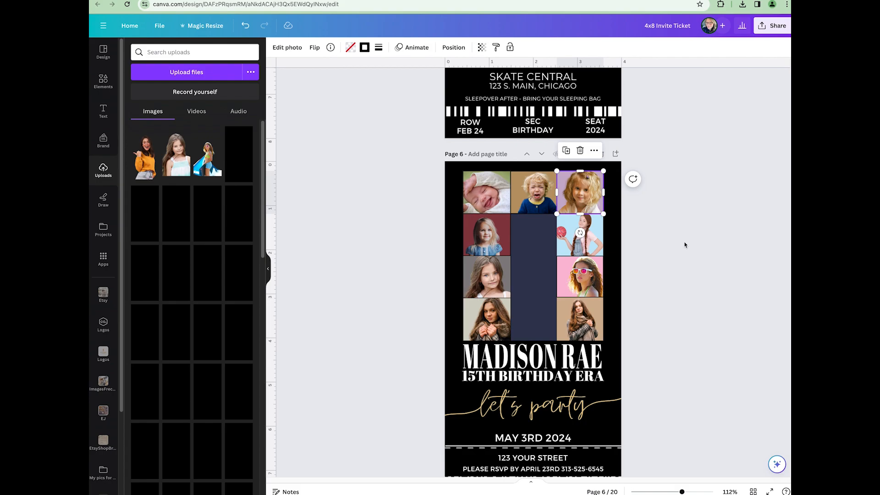
- Flip the fourth-row photo below the long-haired girl in white horizontally
{"action": "left_click", "coordinate": [487, 323]}
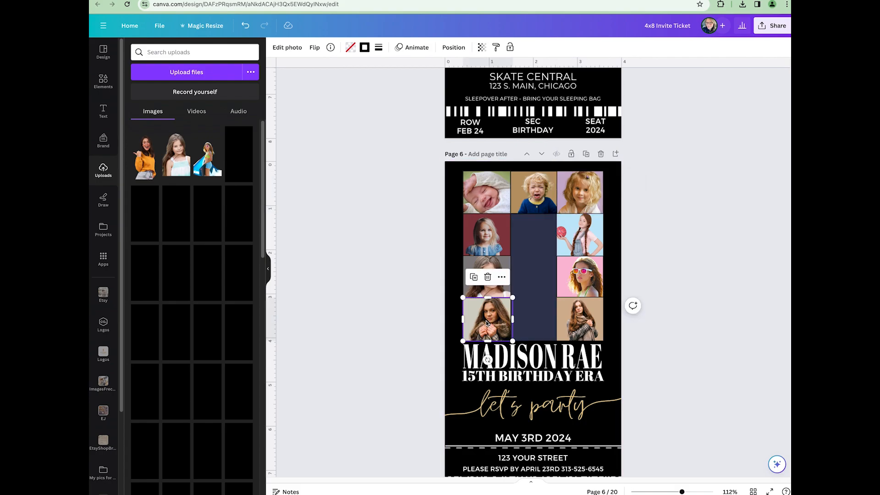
{"action": "left_click", "coordinate": [314, 47]}
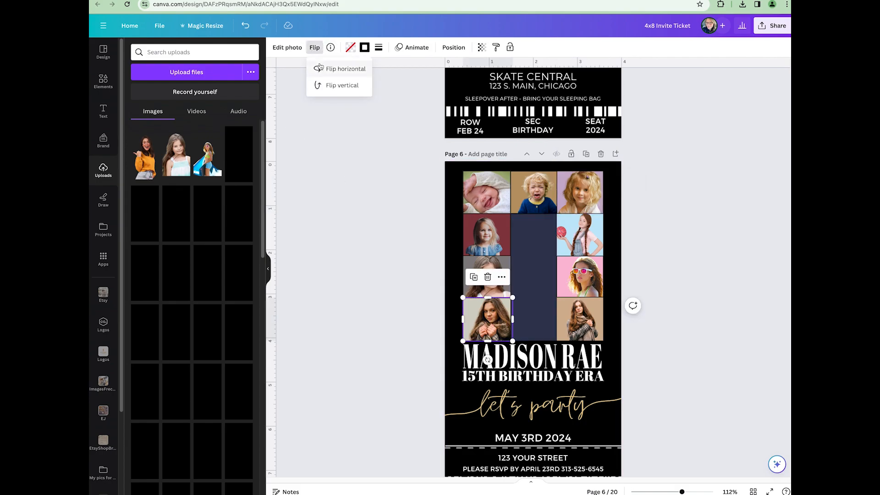
{"action": "left_click", "coordinate": [322, 69]}
{"action": "left_click", "coordinate": [321, 69]}
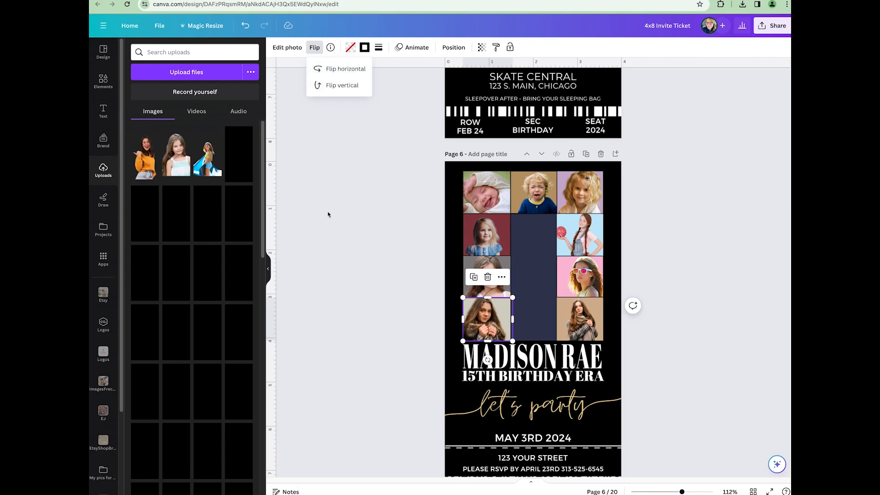
{"action": "left_click", "coordinate": [375, 352]}
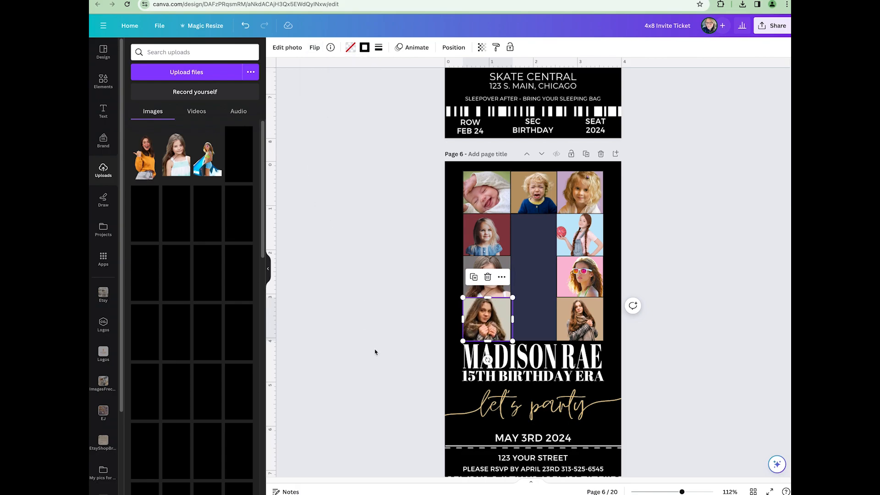
{"action": "left_click", "coordinate": [407, 335]}
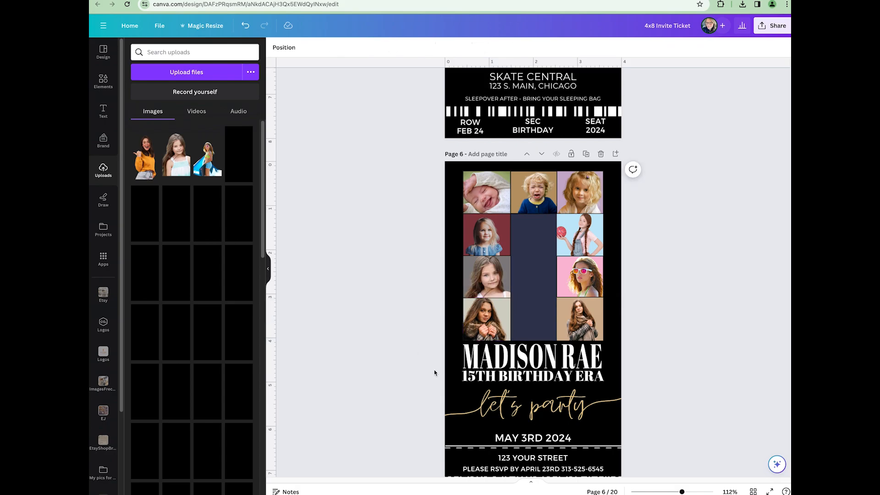
- Enlarge the photo of the girl wrapped in a scarf inside the fourth-row frame below the sunglasses photo by extending its crop
{"action": "left_click", "coordinate": [540, 329]}
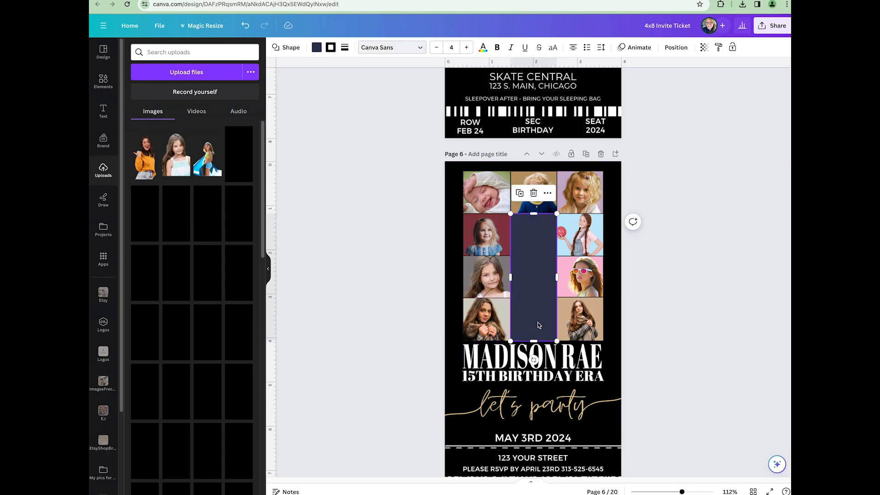
{"action": "double_click", "coordinate": [570, 335]}
{"action": "left_click_drag", "start_coordinate": [534, 344], "coordinate": [526, 350]}
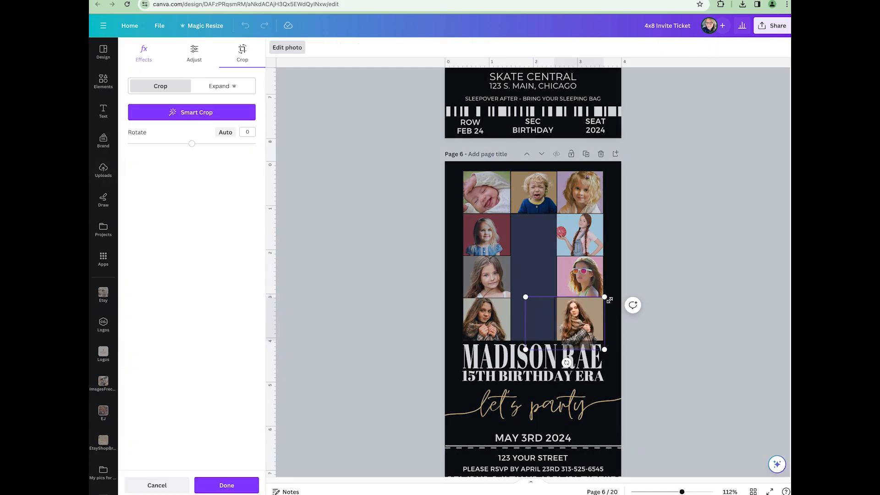
{"action": "left_click_drag", "start_coordinate": [605, 297], "coordinate": [609, 294]}
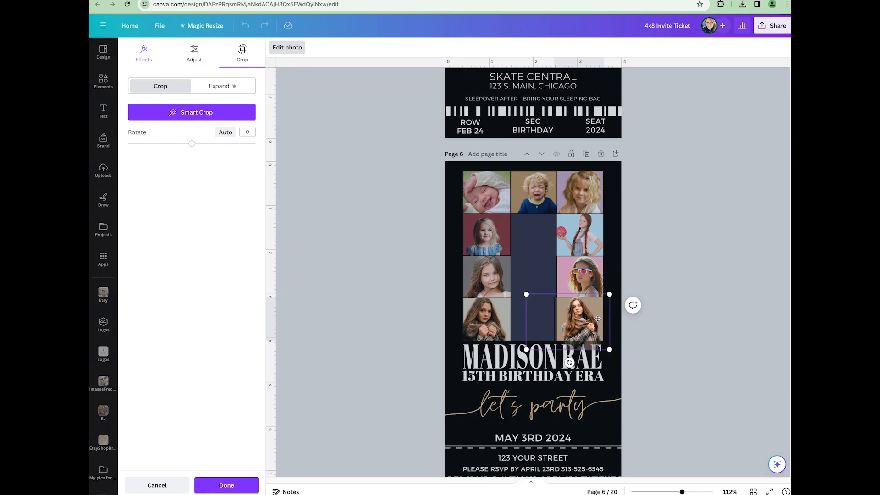
{"action": "left_click", "coordinate": [601, 262]}
- Adjust the sleeping baby photo in the top row to brightness 58, contrast 45, shadows -56, whites 52 and blacks 51
{"action": "left_click", "coordinate": [482, 188]}
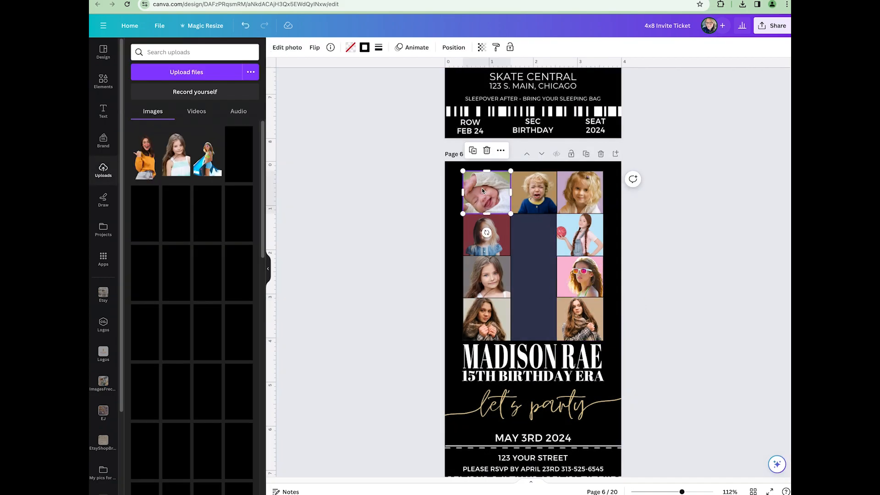
{"action": "left_click", "coordinate": [286, 47]}
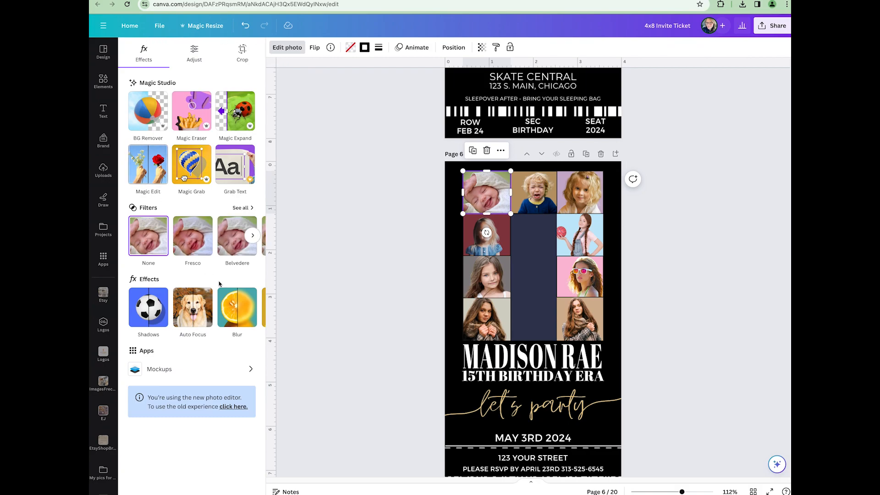
{"action": "left_click", "coordinate": [193, 55]}
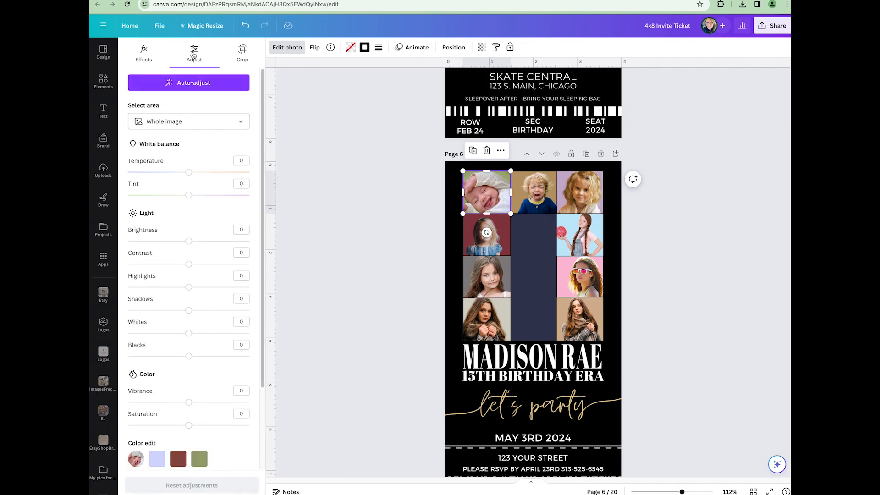
{"action": "left_click", "coordinate": [215, 241]}
{"action": "left_click", "coordinate": [214, 264]}
{"action": "left_click", "coordinate": [221, 241]}
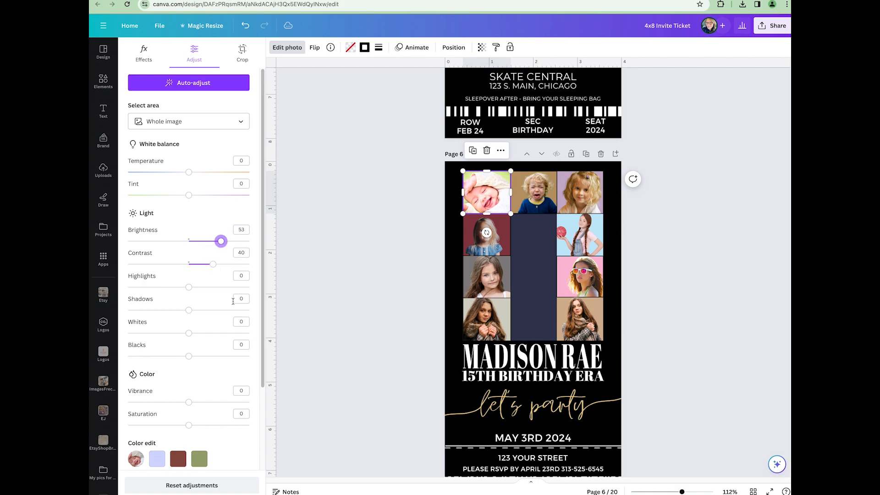
{"action": "left_click", "coordinate": [216, 264]}
{"action": "left_click", "coordinate": [220, 333]}
{"action": "left_click", "coordinate": [215, 356]}
{"action": "left_click_drag", "start_coordinate": [215, 357], "coordinate": [220, 356]}
{"action": "left_click_drag", "start_coordinate": [158, 311], "coordinate": [154, 310]}
{"action": "left_click", "coordinate": [224, 241]}
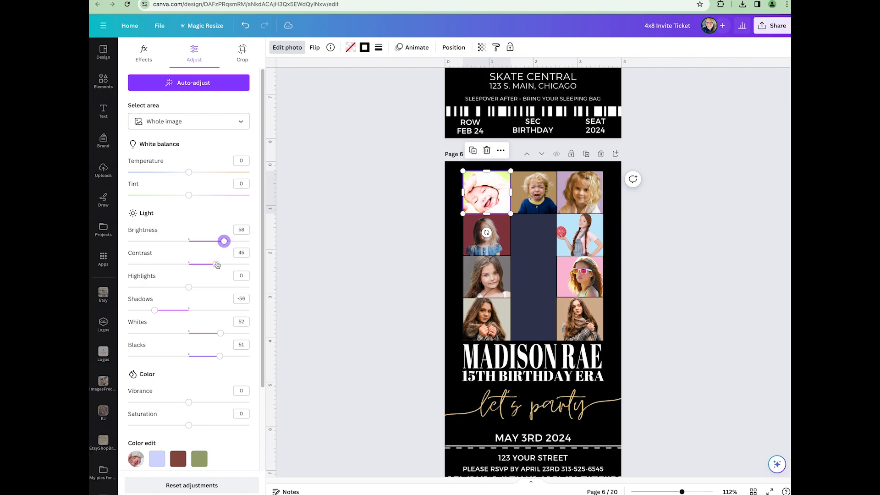
- Adjust the second-row photo of the girl in the blue dress to brightness 59, whites 45 and shadows 48
{"action": "left_click", "coordinate": [481, 236]}
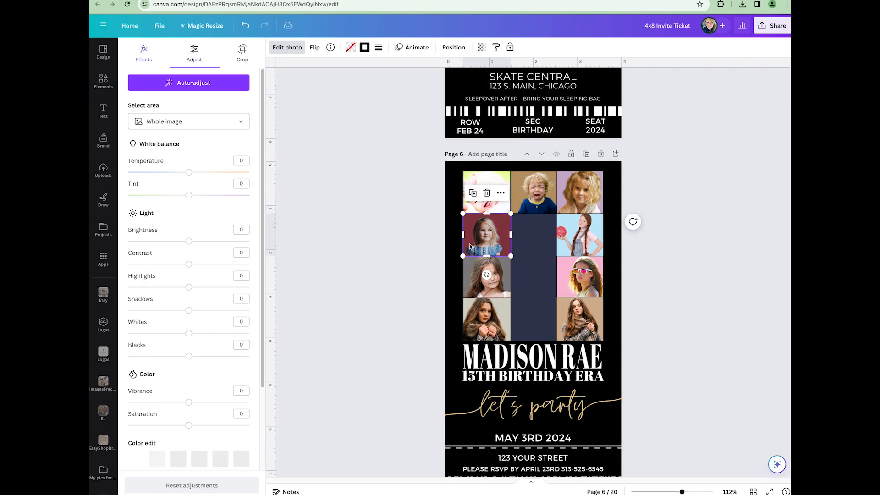
{"action": "left_click", "coordinate": [223, 241]}
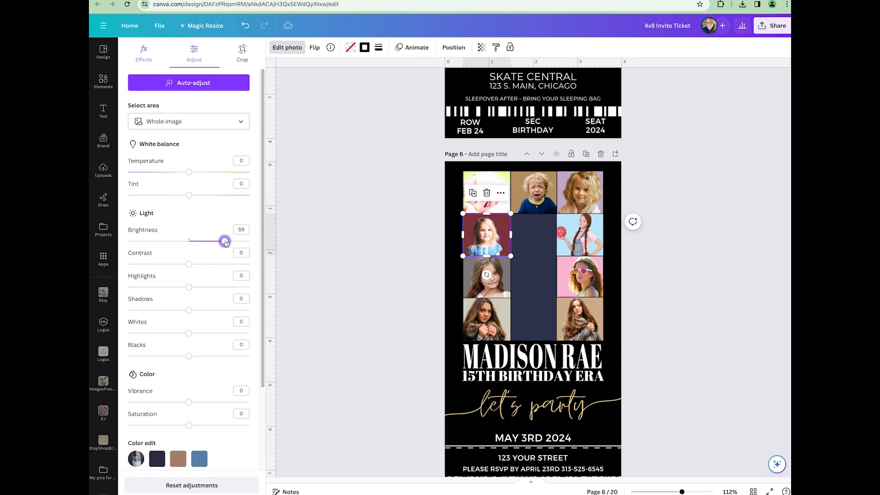
{"action": "left_click", "coordinate": [216, 333]}
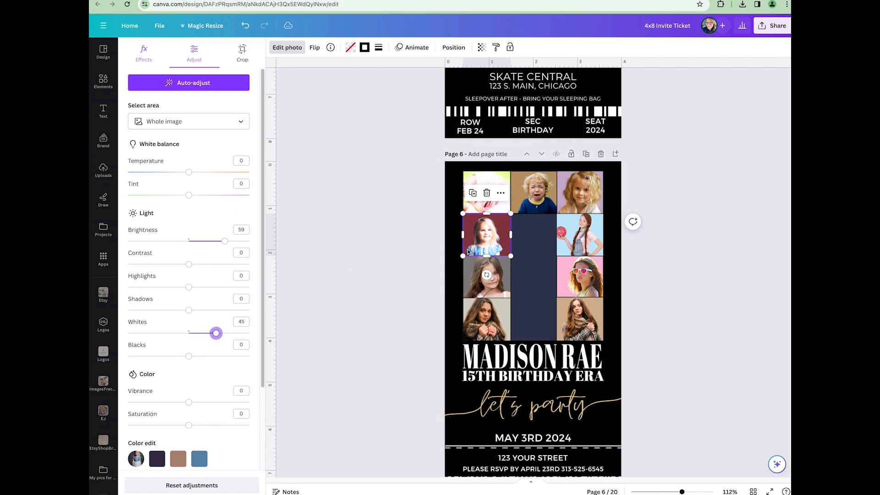
{"action": "left_click", "coordinate": [218, 310]}
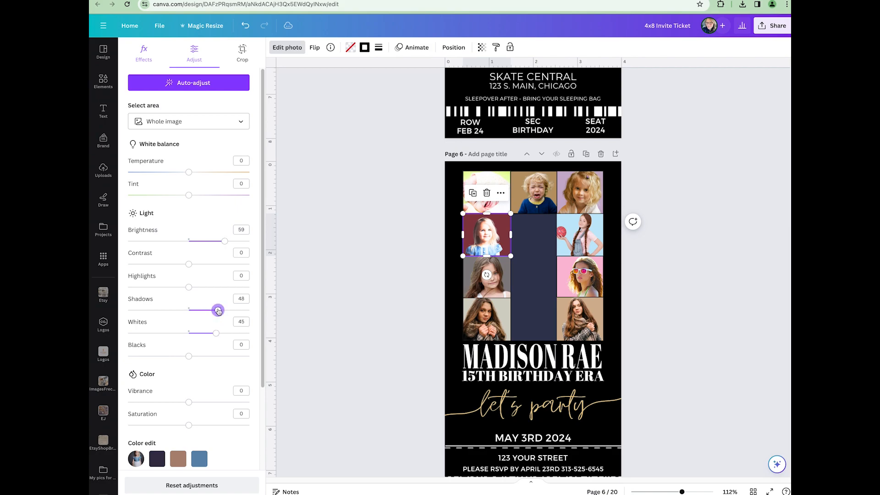
- Adjust the third-row photo of the long-haired girl in white to brightness 58, contrast 42, whites 48 and blacks 46
{"action": "left_click", "coordinate": [479, 281]}
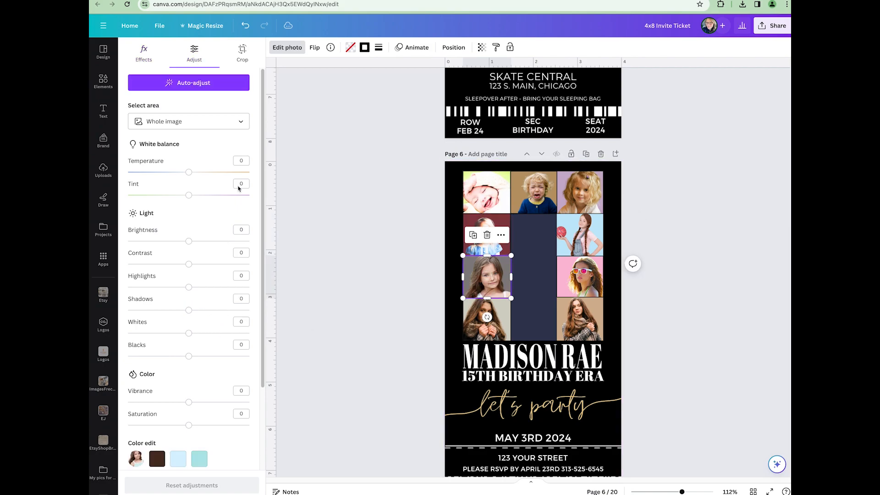
{"action": "left_click", "coordinate": [224, 241]}
{"action": "left_click", "coordinate": [214, 265]}
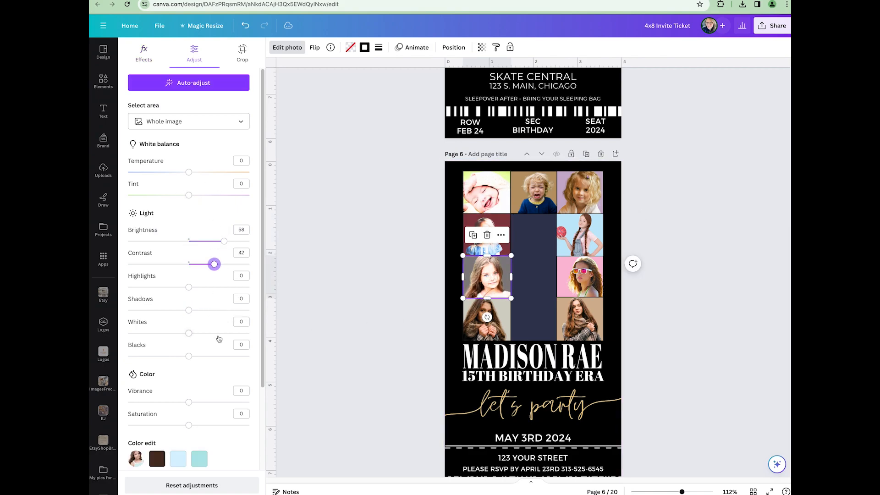
{"action": "left_click", "coordinate": [217, 333]}
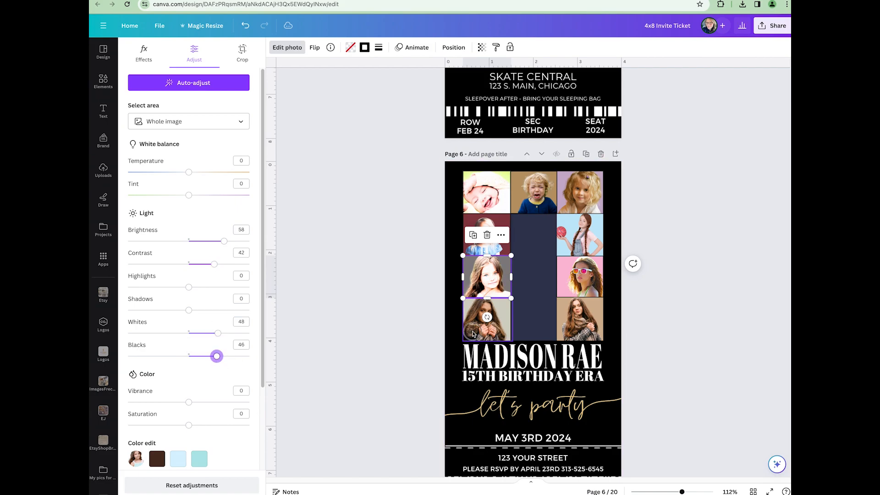
- Adjust the fourth-row photo below the long-haired girl in white to brightness 53, contrast 51, whites 52 and blacks 49
{"action": "left_click", "coordinate": [479, 324]}
{"action": "left_click", "coordinate": [221, 241]}
{"action": "left_click", "coordinate": [220, 264]}
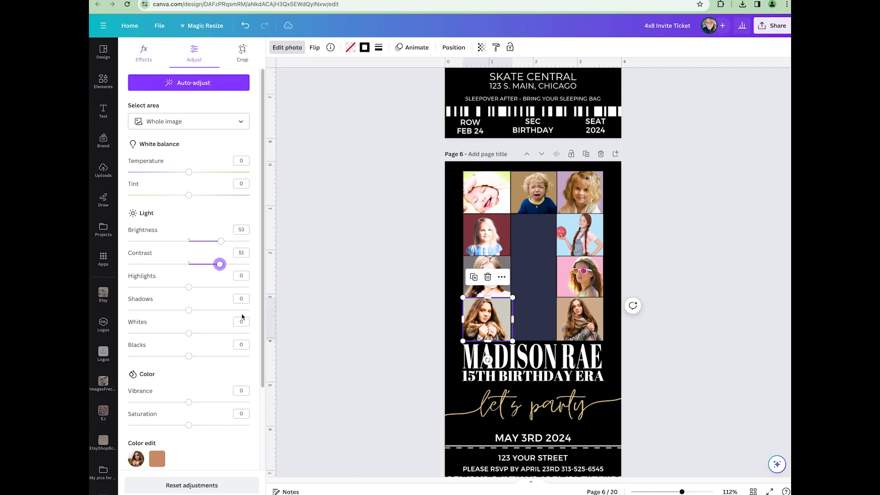
{"action": "left_click", "coordinate": [220, 333]}
{"action": "left_click", "coordinate": [218, 357]}
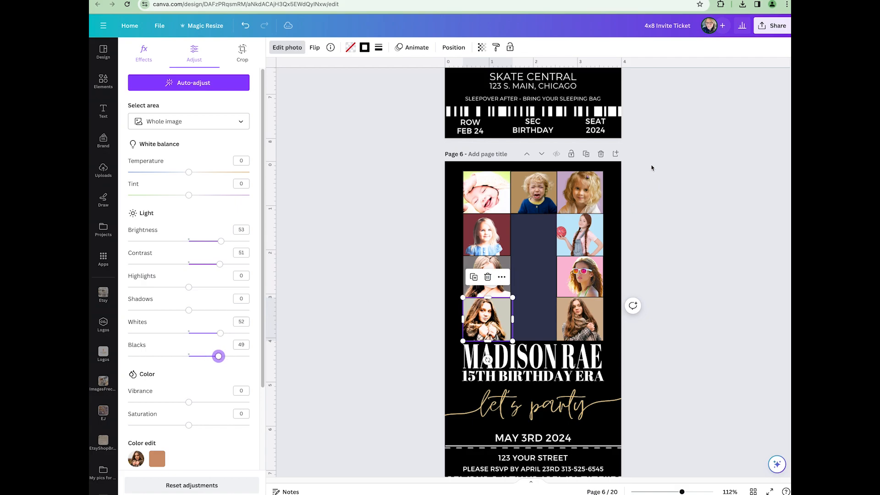
- Adjust the curly-haired girl's photo in the top row to brightness 52, contrast 53, whites 44 and blacks 42
{"action": "left_click", "coordinate": [584, 188]}
{"action": "left_click", "coordinate": [220, 241]}
{"action": "left_click", "coordinate": [221, 264]}
{"action": "left_click", "coordinate": [215, 334]}
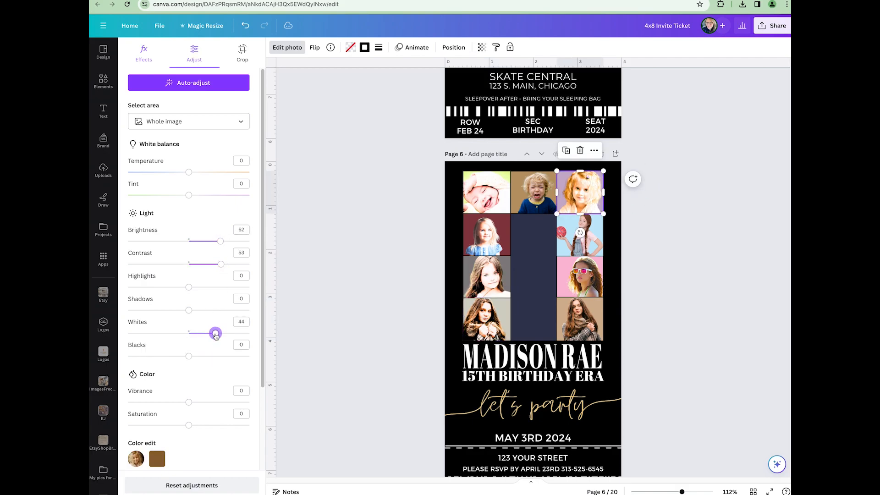
{"action": "left_click", "coordinate": [215, 357]}
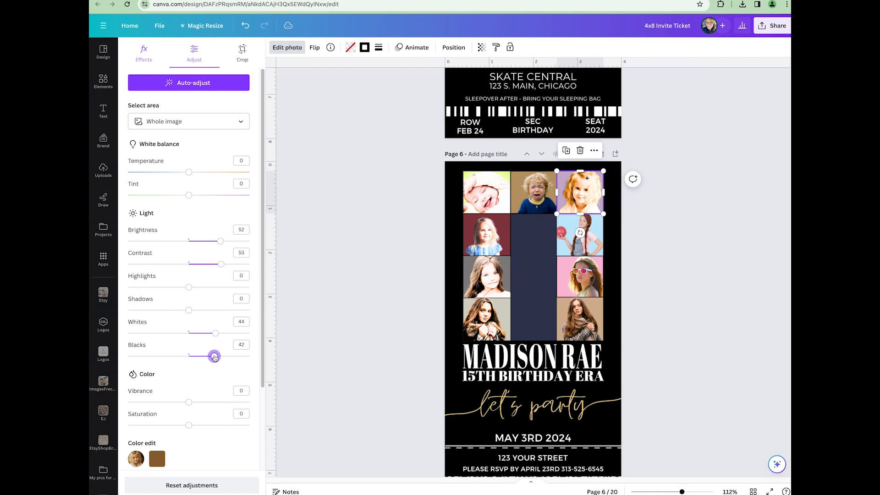
- Adjust the crying boy's photo in the top row to brightness 53, contrast 49 and whites 46
{"action": "left_click", "coordinate": [527, 197]}
{"action": "left_click", "coordinate": [220, 241]}
{"action": "left_click", "coordinate": [218, 264]}
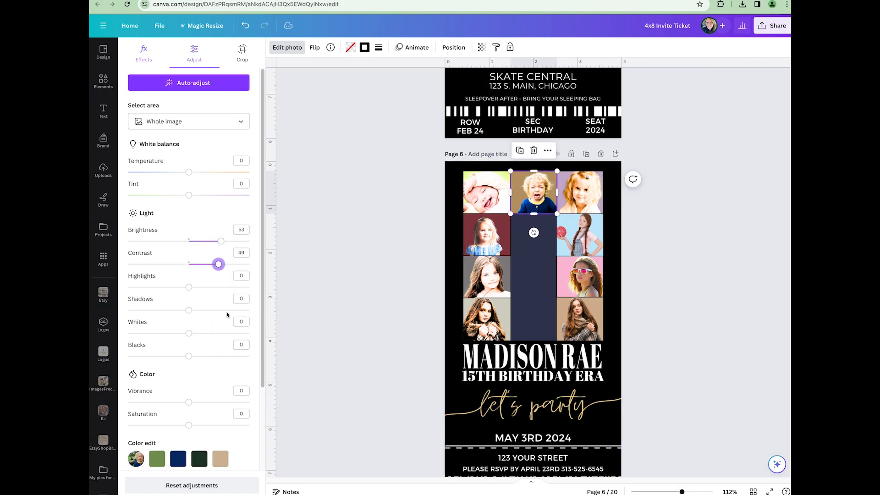
{"action": "left_click", "coordinate": [217, 334]}
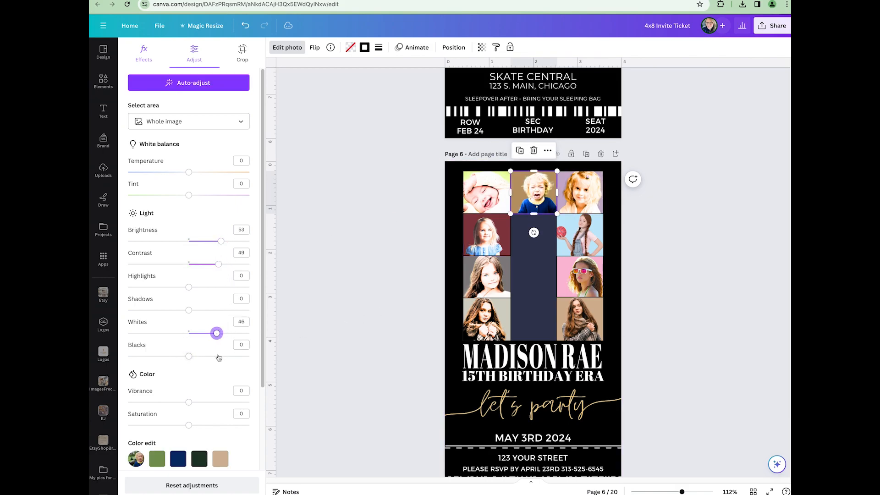
- Raise the brightness, contrast, whites and blacks of the third-row photo of the girl in sunglasses
{"action": "left_click", "coordinate": [580, 276]}
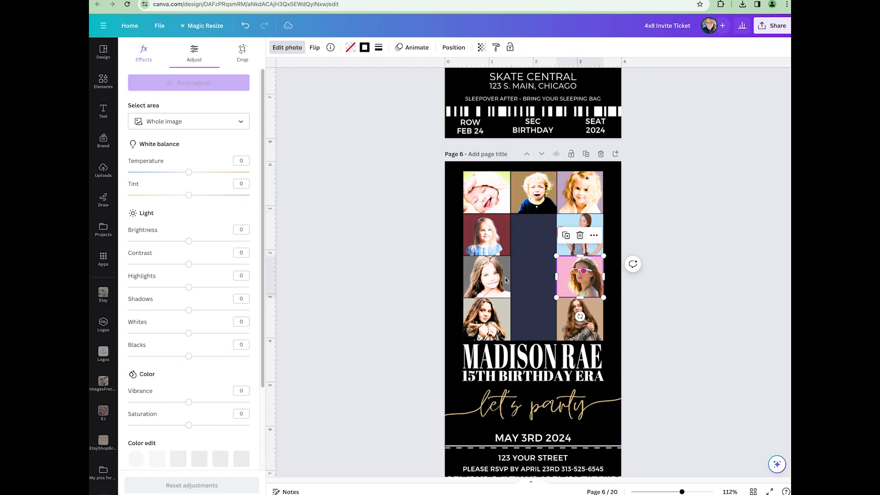
{"action": "left_click", "coordinate": [221, 242]}
{"action": "left_click", "coordinate": [218, 264]}
{"action": "left_click", "coordinate": [216, 334]}
{"action": "left_click", "coordinate": [212, 357]}
- Adjust the second-row photo of the girl holding the apple to brightness 33, contrast 32, whites 33 and blacks 42
{"action": "left_click", "coordinate": [579, 243]}
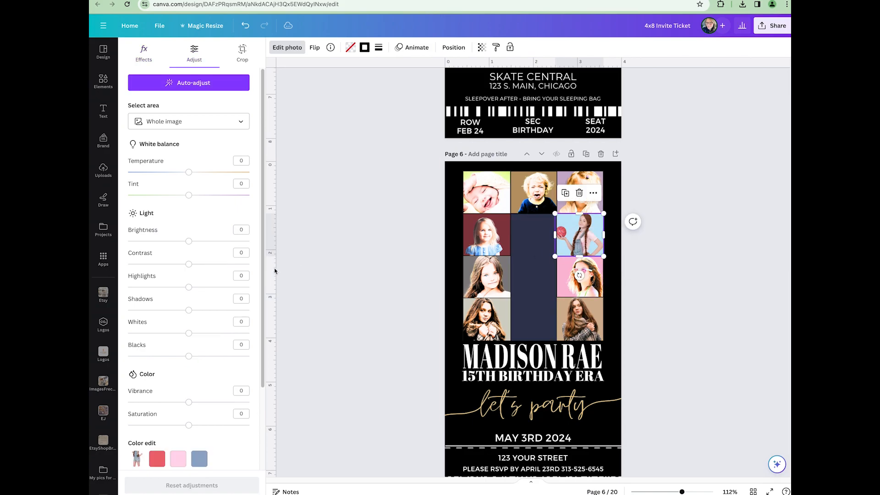
{"action": "left_click", "coordinate": [209, 241]}
{"action": "left_click", "coordinate": [208, 265]}
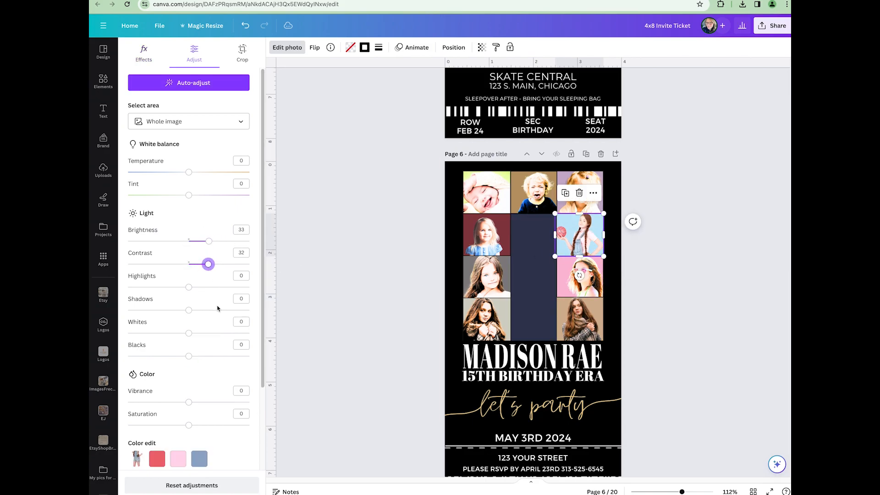
{"action": "left_click", "coordinate": [208, 334]}
{"action": "left_click", "coordinate": [214, 357]}
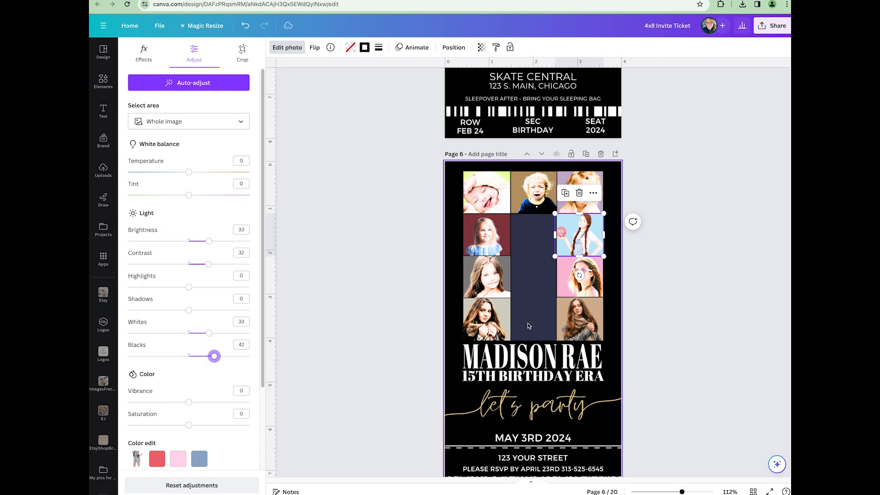
- Adjust the fourth-row photo below the sunglasses photo to brightness 52, contrast 49, whites 57 and blacks 46
{"action": "left_click", "coordinate": [580, 321]}
{"action": "left_click", "coordinate": [220, 242]}
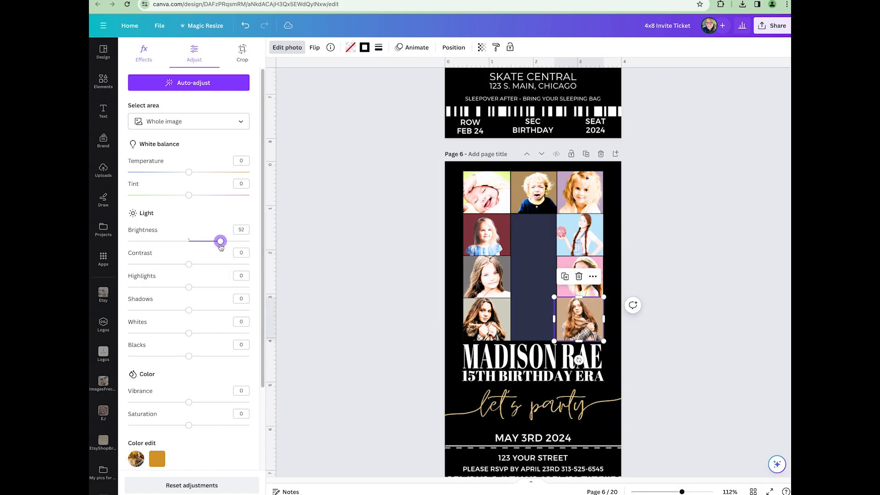
{"action": "left_click", "coordinate": [218, 264]}
{"action": "left_click", "coordinate": [223, 334]}
{"action": "left_click", "coordinate": [217, 356]}
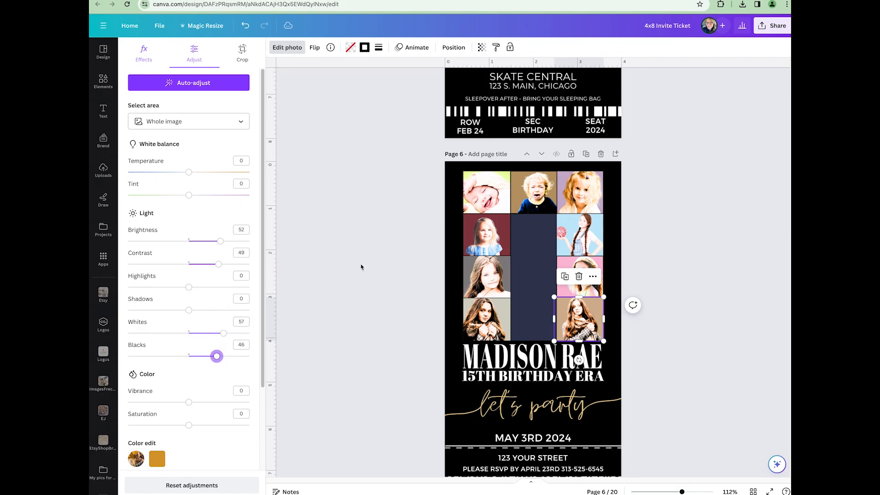
- Apply a custom Duotone effect to the sleeping baby photo in the top row
{"action": "left_click", "coordinate": [542, 295]}
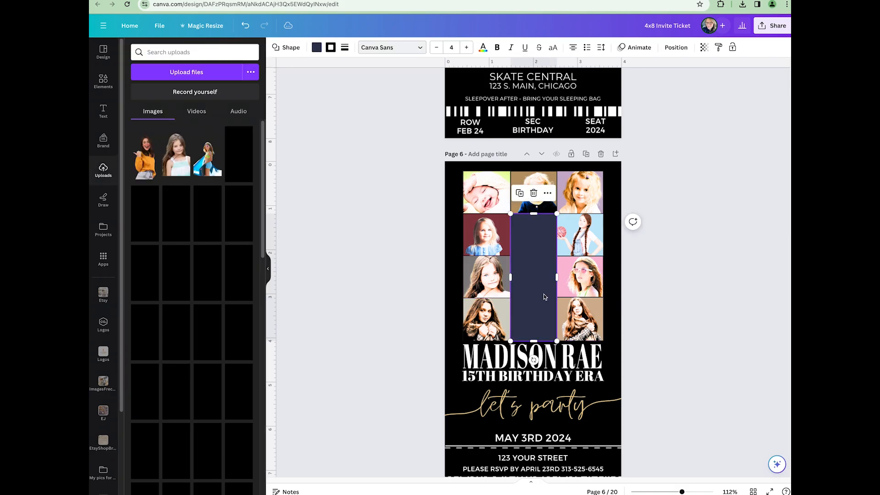
{"action": "left_click", "coordinate": [489, 208]}
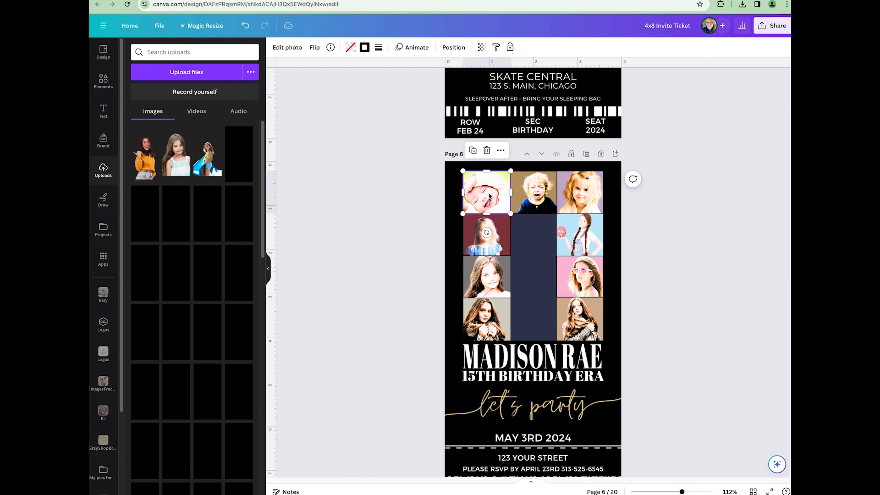
{"action": "left_click", "coordinate": [292, 46]}
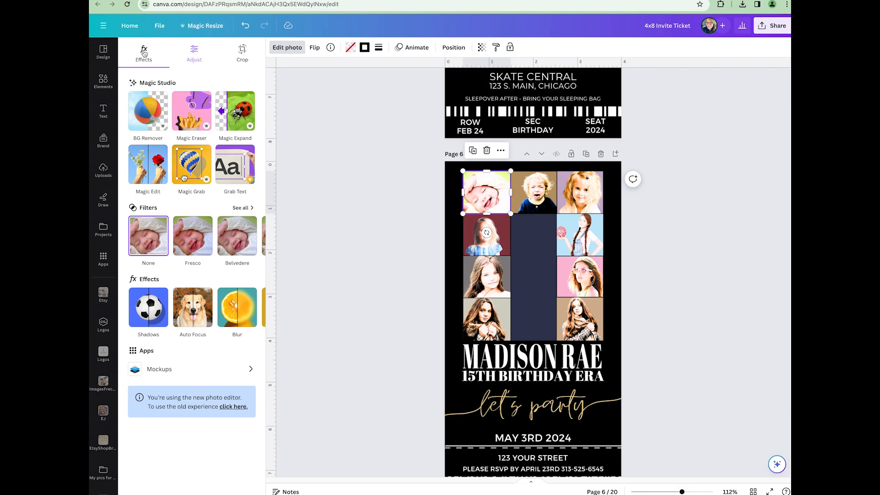
{"action": "left_click", "coordinate": [194, 51]}
{"action": "left_click", "coordinate": [143, 53]}
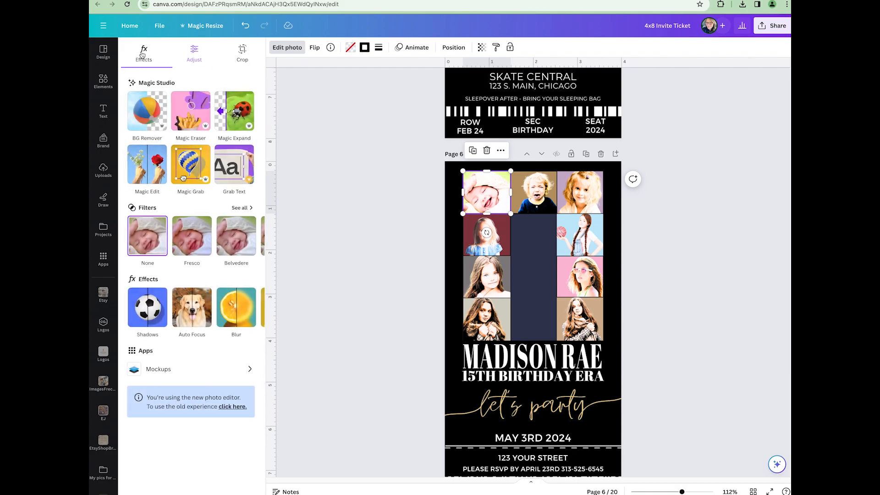
{"action": "mouse_move", "coordinate": [255, 309]}
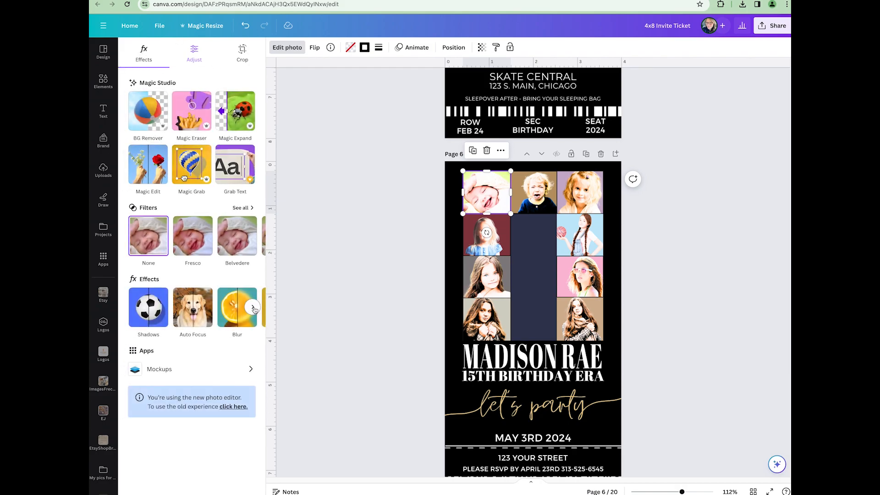
{"action": "left_click", "coordinate": [255, 309]}
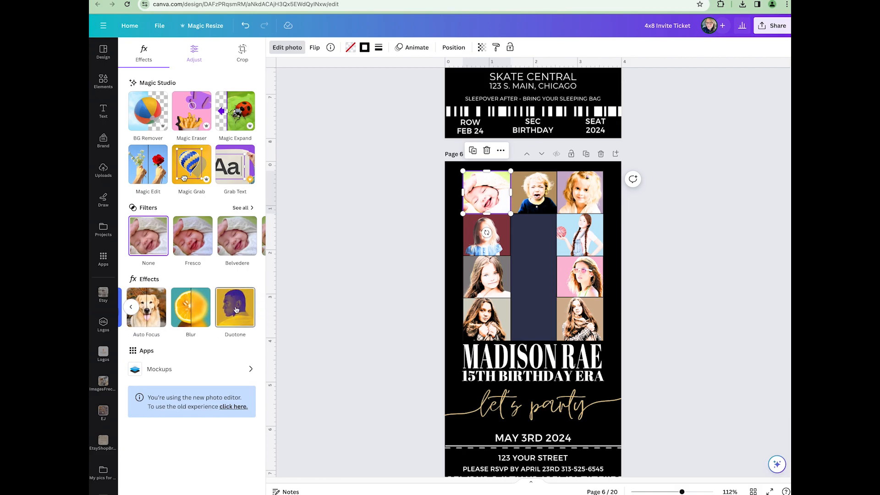
{"action": "left_click", "coordinate": [238, 310]}
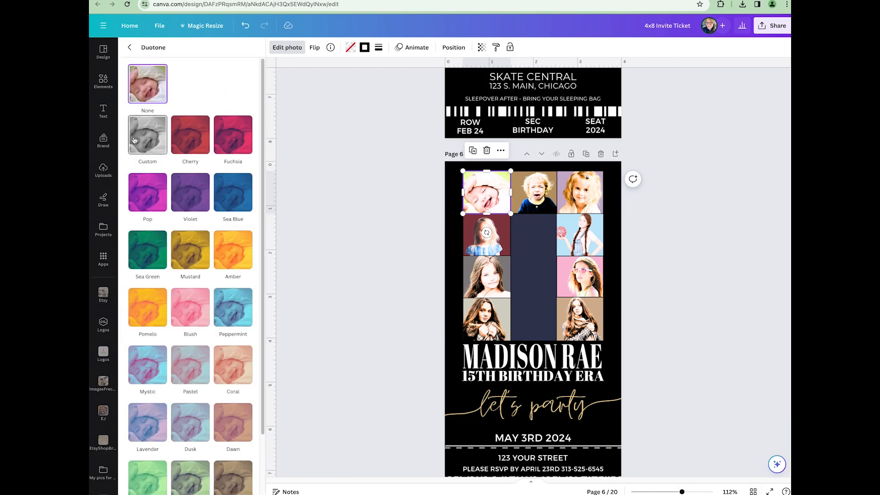
{"action": "left_click", "coordinate": [133, 140]}
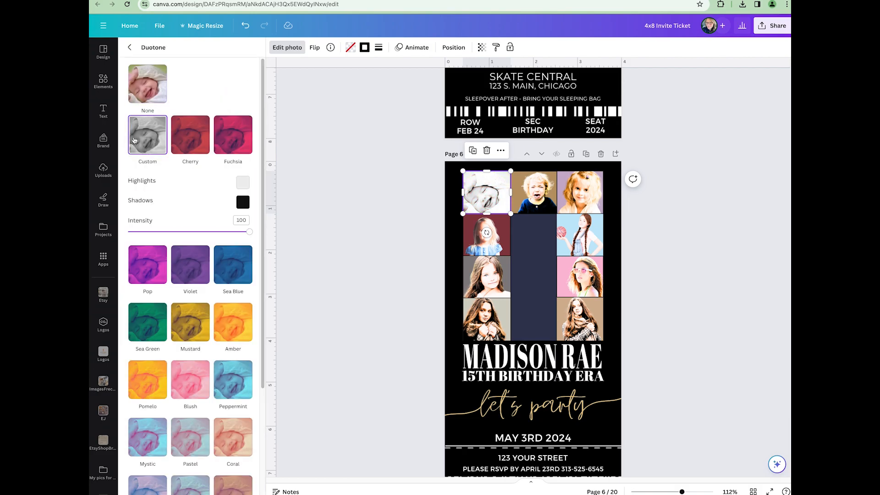
- Sample the green of the baby's frame (#BED7BB) as the duotone highlights colour and consult the colour codes on page 7
{"action": "left_click", "coordinate": [245, 184]}
{"action": "left_click", "coordinate": [357, 265]}
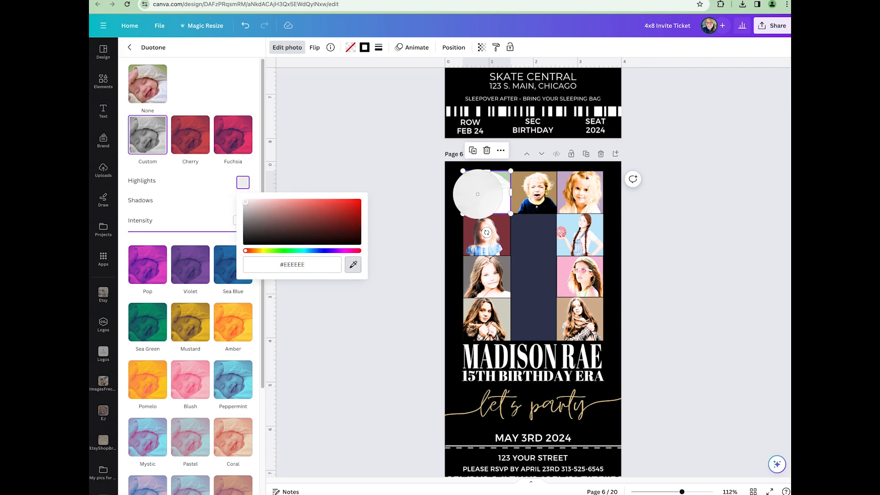
{"action": "left_click", "coordinate": [502, 174]}
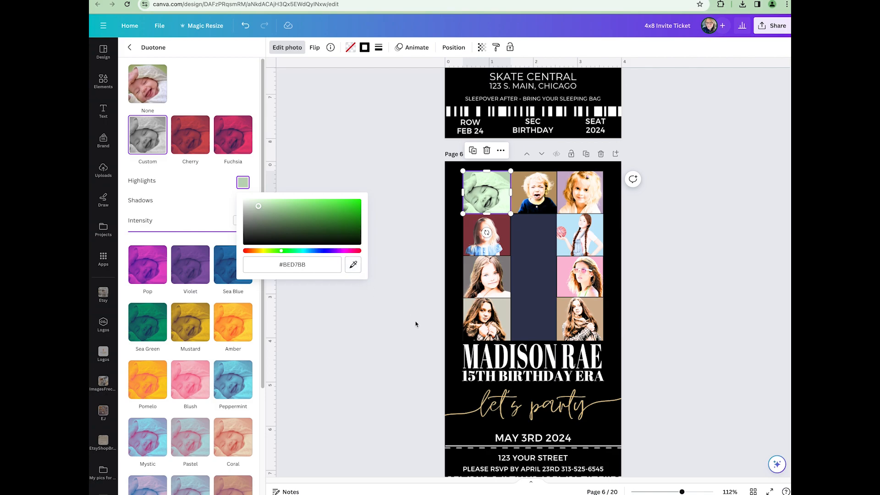
{"action": "scroll", "coordinate": [449, 324], "scroll_direction": "down", "scroll_amount": 2}
{"action": "scroll", "coordinate": [450, 326], "scroll_direction": "down", "scroll_amount": 6}
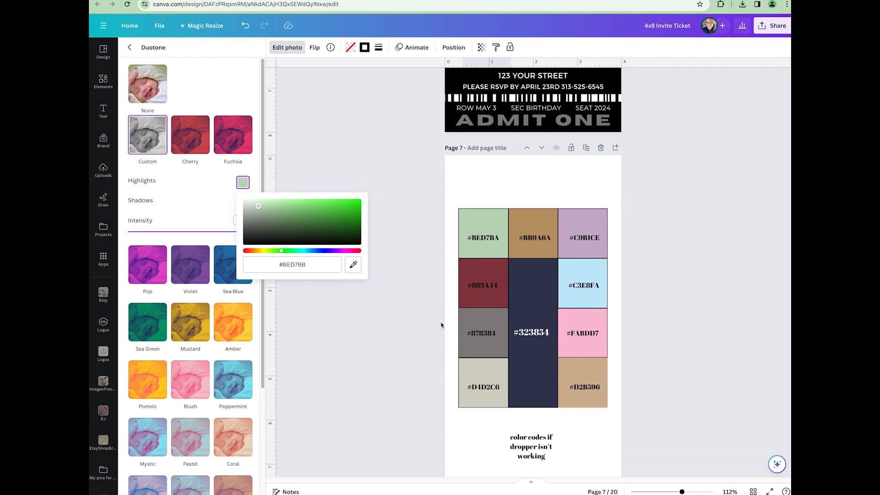
- Copy the brown frame's colour code #BB9A6A from the colour chart on page 7
{"action": "scroll", "coordinate": [439, 318], "scroll_direction": "up", "scroll_amount": 3}
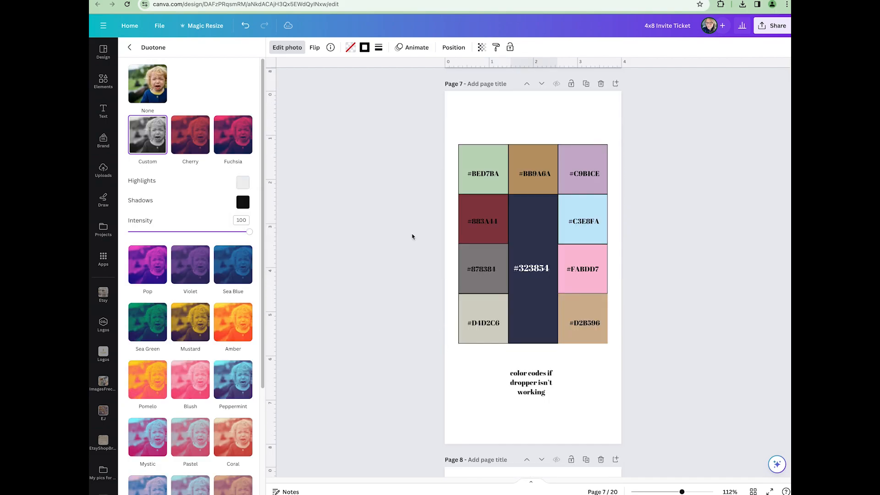
{"action": "double_click", "coordinate": [523, 174]}
{"action": "key", "text": "ctrl+c"}
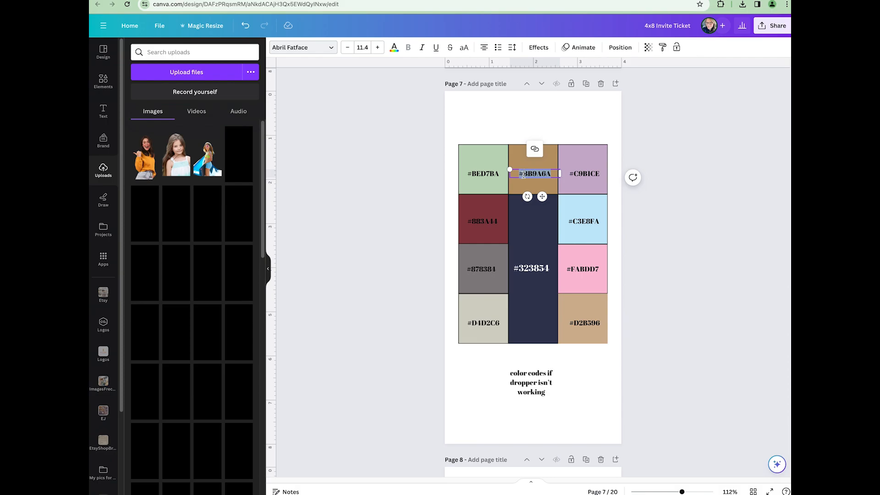
- Paste the copied brown code as the highlights colour of the crying child photo's custom Duotone on page 6
{"action": "scroll", "coordinate": [507, 168], "scroll_direction": "up", "scroll_amount": 10}
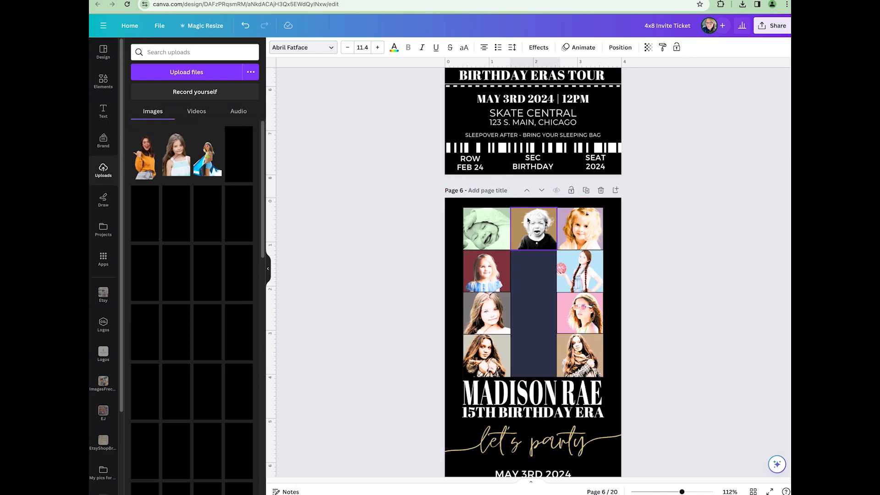
{"action": "left_click", "coordinate": [528, 221]}
{"action": "left_click", "coordinate": [287, 47]}
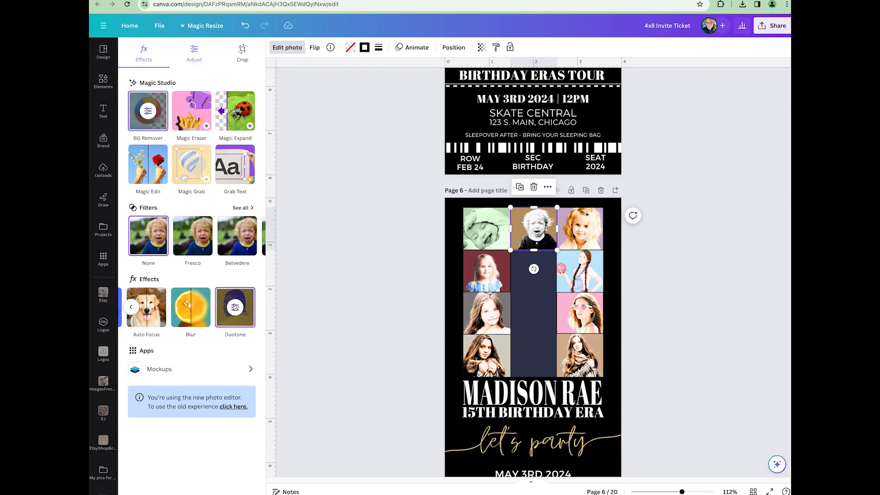
{"action": "left_click", "coordinate": [235, 307]}
{"action": "left_click", "coordinate": [243, 182]}
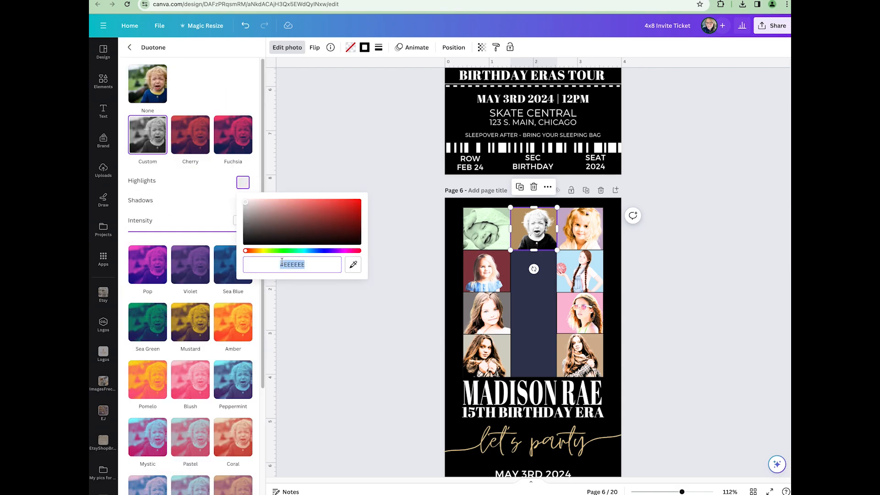
{"action": "key", "text": "ctrl+v"}
{"action": "left_click", "coordinate": [326, 315]}
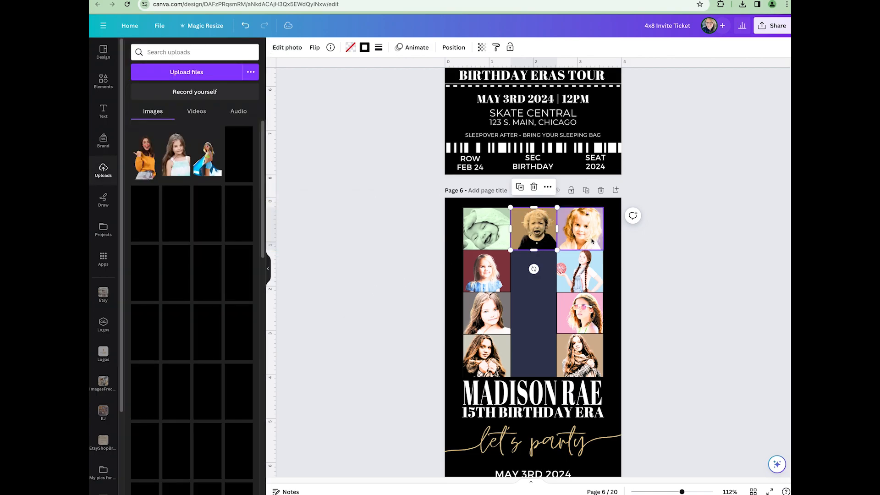
- Copy the lilac frame's colour code #C9B1CE from the colour chart on page 7
{"action": "scroll", "coordinate": [592, 242], "scroll_direction": "down", "scroll_amount": 5}
{"action": "left_click", "coordinate": [587, 404]}
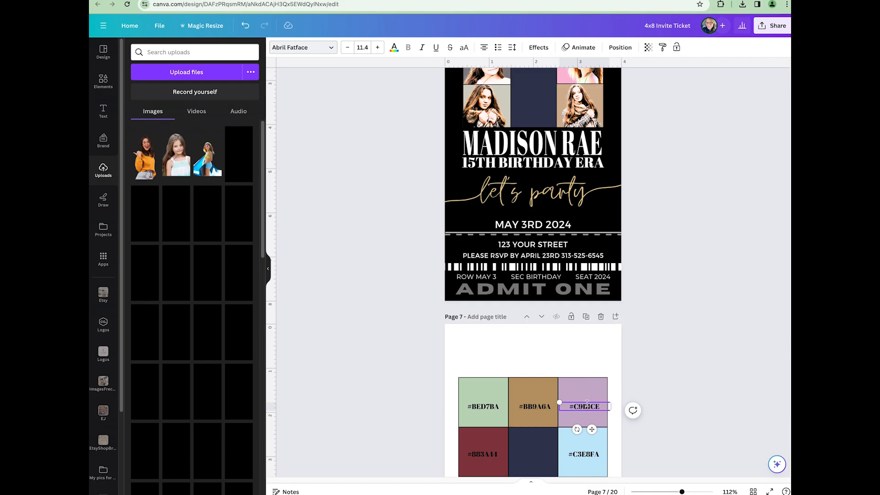
{"action": "double_click", "coordinate": [585, 407]}
{"action": "scroll", "coordinate": [591, 185], "scroll_direction": "up", "scroll_amount": 6}
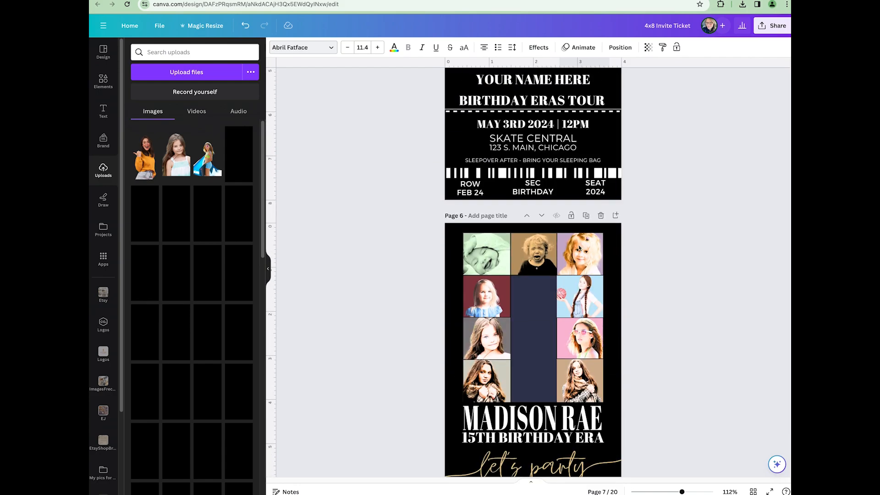
- Give the top-row girl's photo in the lilac frame a custom Duotone with the copied lilac code as highlights
{"action": "left_click", "coordinate": [578, 245]}
{"action": "left_click", "coordinate": [287, 47]}
{"action": "left_click", "coordinate": [147, 135]}
{"action": "left_click", "coordinate": [243, 183]}
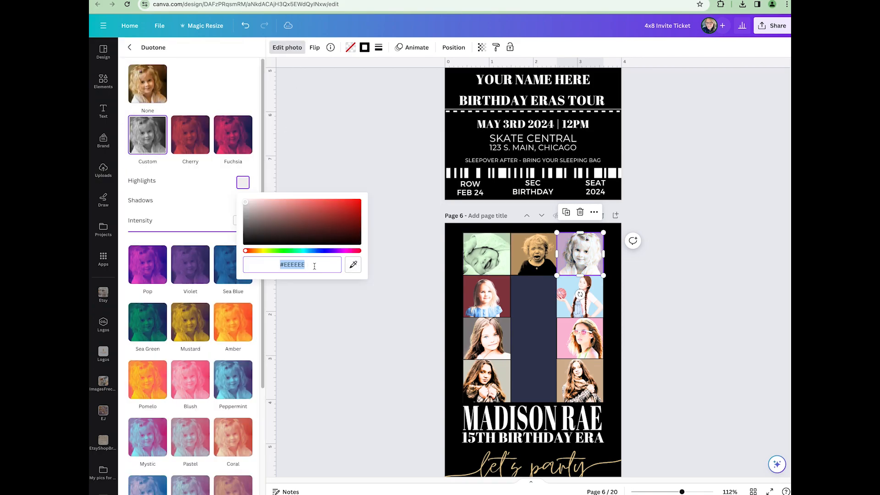
{"action": "key", "text": "super+v"}
{"action": "left_click", "coordinate": [356, 352]}
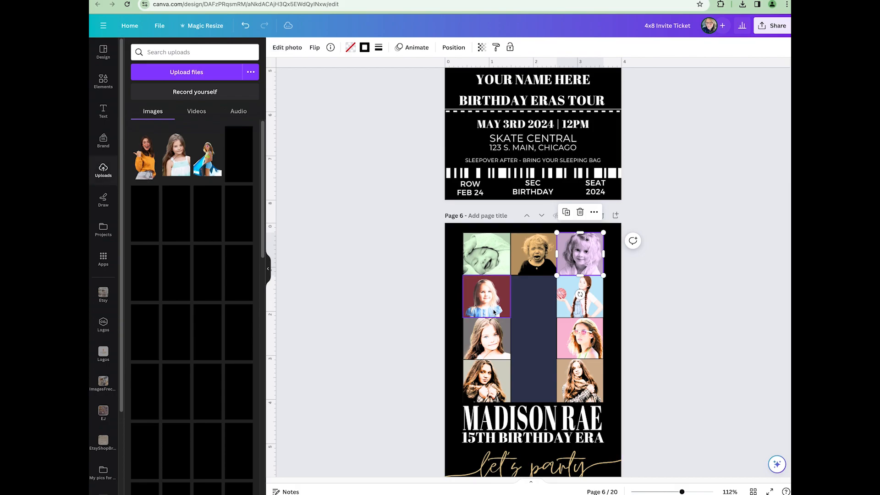
- Apply a custom Duotone to the second-row girl's photo, sampling the dark red of its frame as the highlights colour
{"action": "left_click", "coordinate": [494, 312]}
{"action": "left_click", "coordinate": [288, 47]}
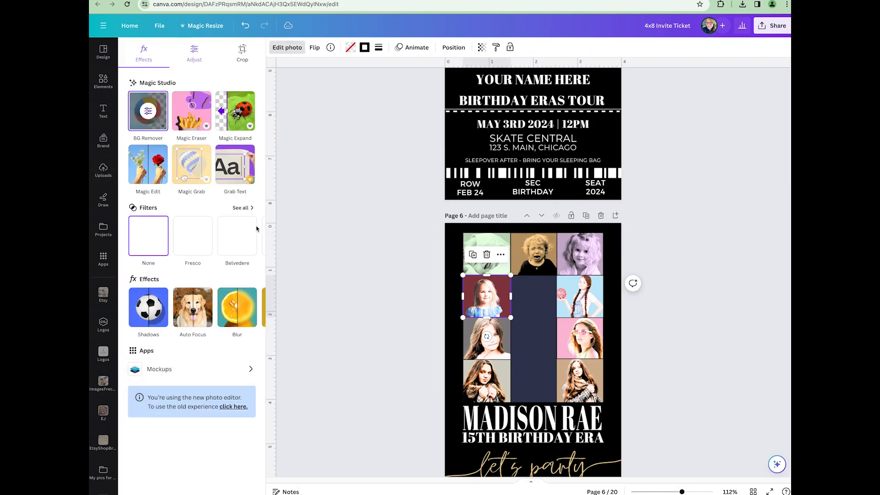
{"action": "left_click", "coordinate": [254, 307]}
{"action": "left_click", "coordinate": [238, 309]}
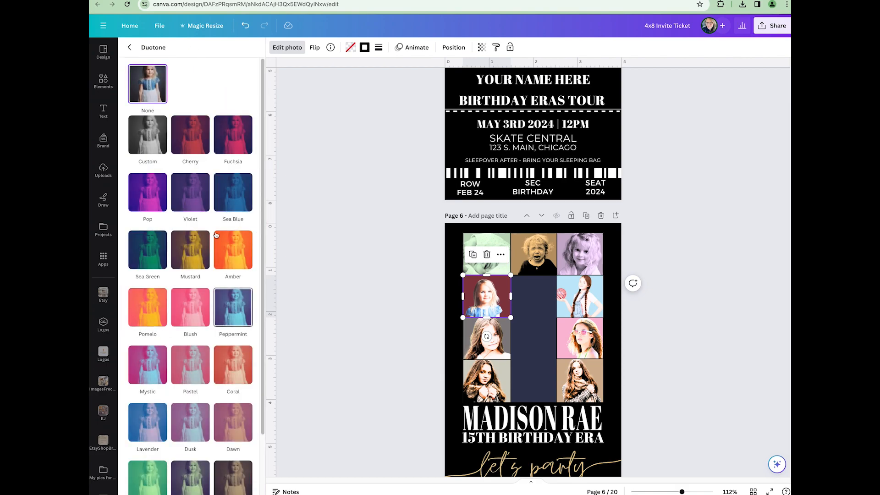
{"action": "left_click", "coordinate": [152, 143]}
{"action": "left_click", "coordinate": [243, 182]}
{"action": "left_click", "coordinate": [353, 264]}
{"action": "left_click", "coordinate": [488, 293]}
- Apply a custom grey Duotone to the long-haired girl's photo in the third row's grey frame
{"action": "left_click", "coordinate": [487, 339]}
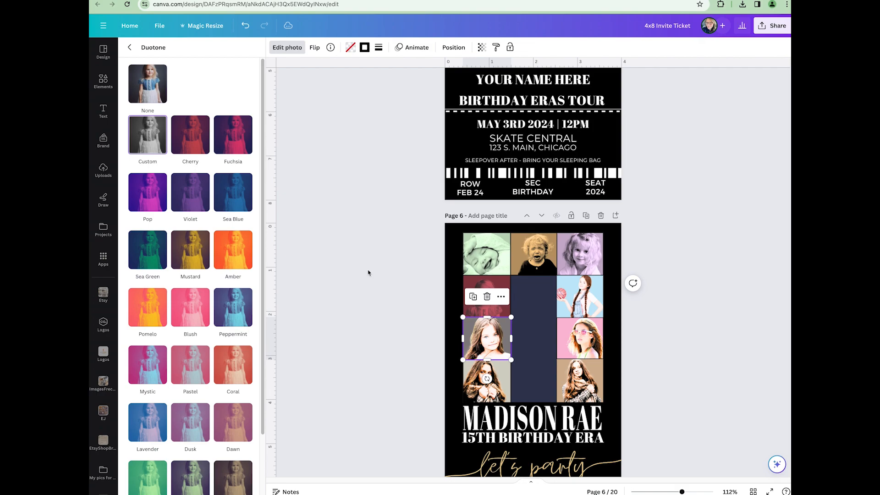
{"action": "left_click", "coordinate": [155, 148]}
{"action": "left_click", "coordinate": [384, 341]}
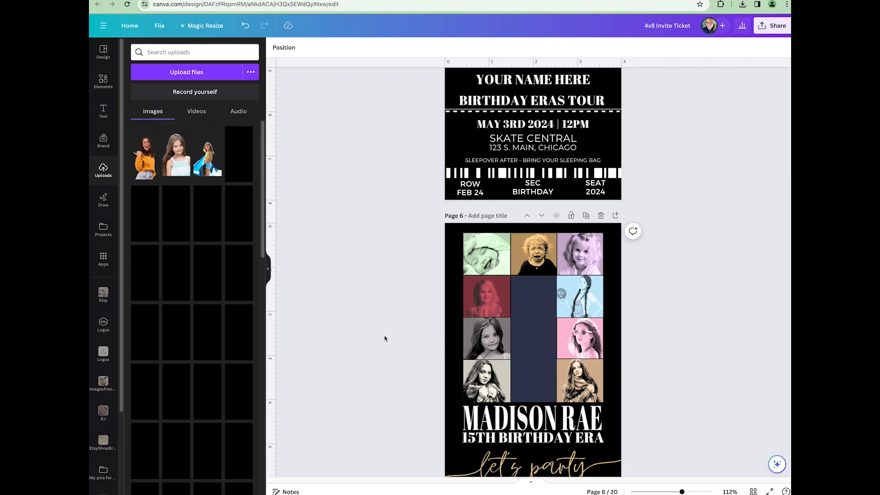
- Place the uploaded cut-out of the woman in the orange sweater over the page 6 grid, aligning her lower edge with the grid's
{"action": "scroll", "coordinate": [384, 337], "scroll_direction": "down", "scroll_amount": 5}
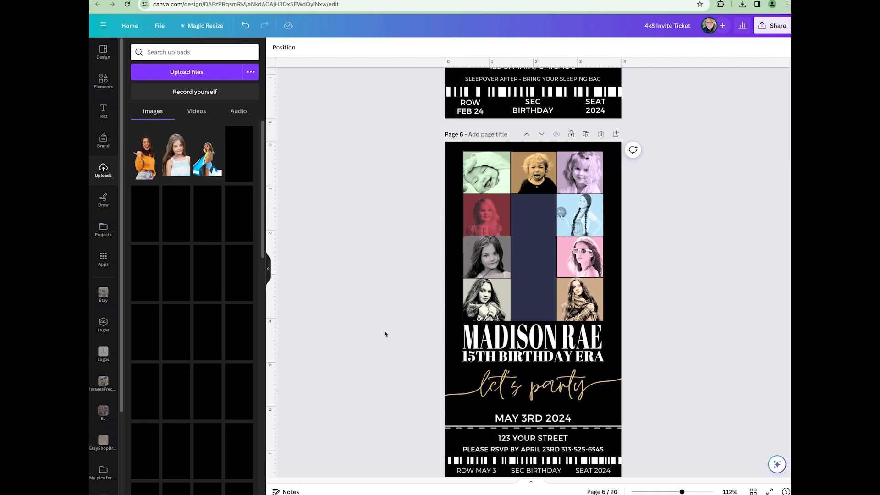
{"action": "left_click", "coordinate": [140, 164]}
{"action": "left_click_drag", "start_coordinate": [543, 384], "coordinate": [539, 269]}
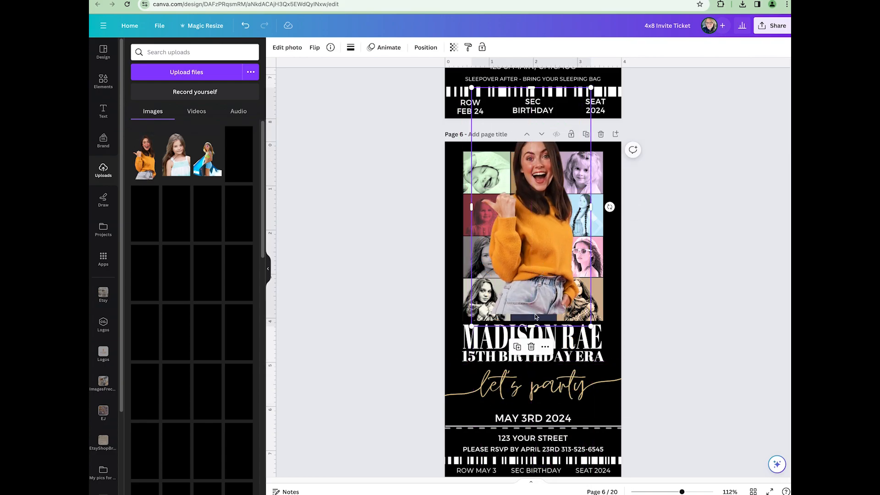
{"action": "mouse_move", "coordinate": [531, 326]}
{"action": "left_mouse_down"}
{"action": "mouse_move", "coordinate": [532, 335]}
{"action": "mouse_move", "coordinate": [530, 206]}
{"action": "mouse_move", "coordinate": [524, 352]}
{"action": "mouse_move", "coordinate": [531, 305]}
{"action": "mouse_move", "coordinate": [530, 325]}
{"action": "left_mouse_up"}
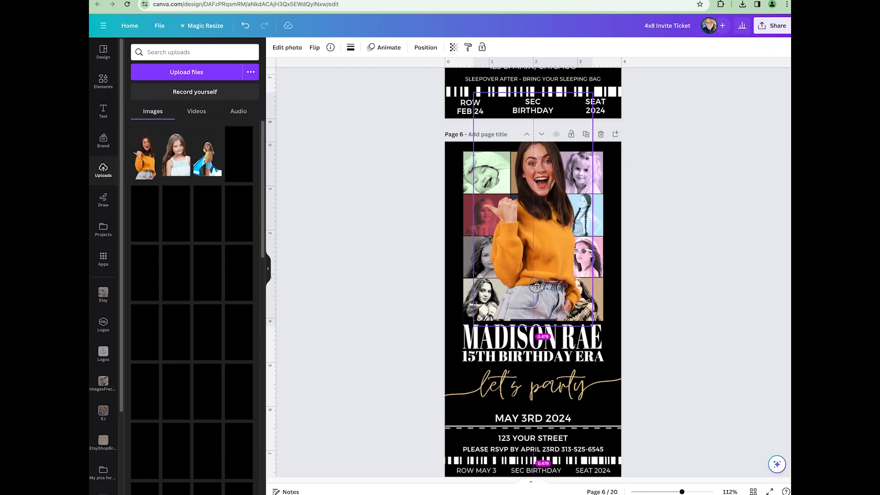
{"action": "left_click_drag", "start_coordinate": [681, 492], "coordinate": [706, 492]}
{"action": "left_click_drag", "start_coordinate": [570, 416], "coordinate": [576, 419]}
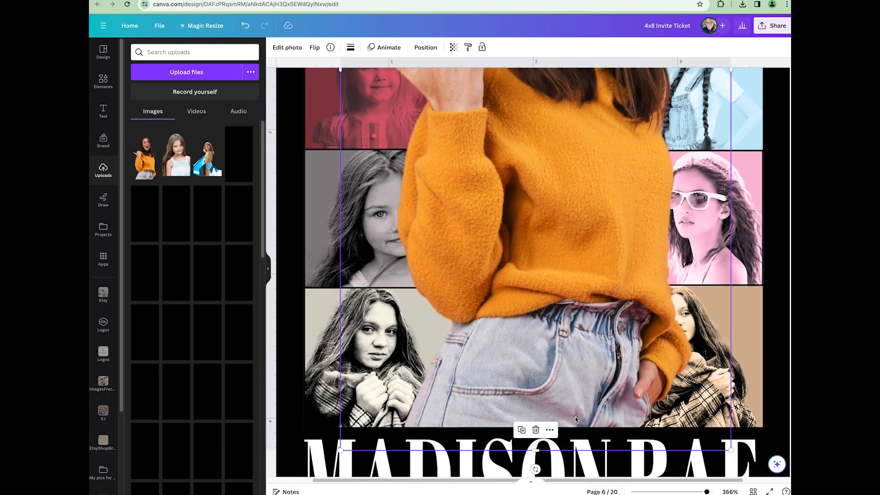
{"action": "left_click_drag", "start_coordinate": [707, 492], "coordinate": [676, 492]}
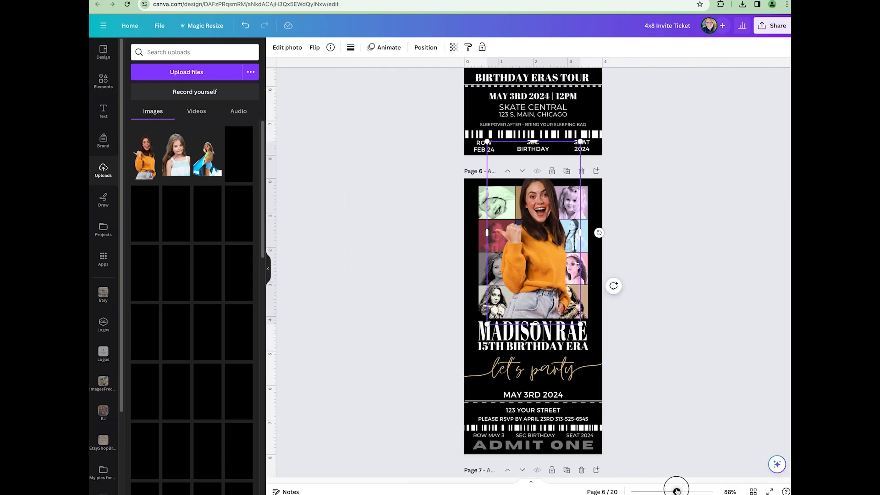
- Shrink the woman's cut-out to fit over the navy centre panel and crop the empty space above her head
{"action": "left_click_drag", "start_coordinate": [580, 145], "coordinate": [568, 194]}
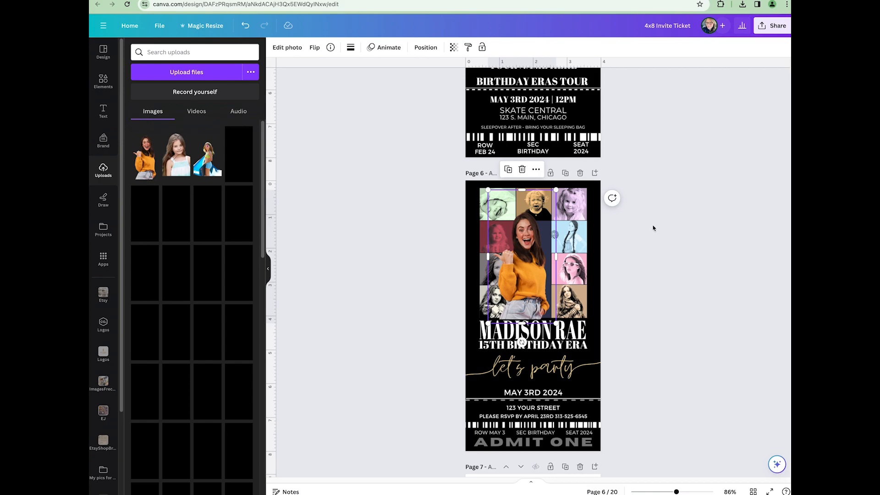
{"action": "left_click_drag", "start_coordinate": [541, 254], "coordinate": [548, 252]}
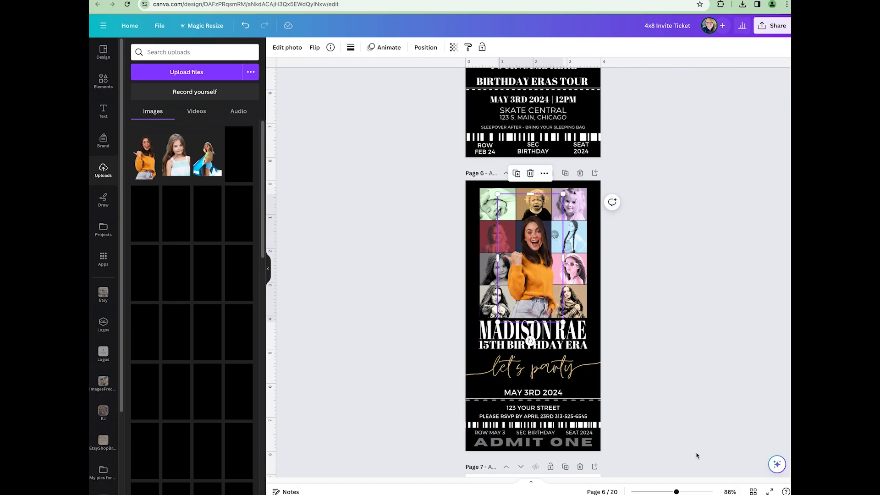
{"action": "mouse_move", "coordinate": [676, 491]}
{"action": "left_mouse_down"}
{"action": "mouse_move", "coordinate": [701, 491]}
{"action": "mouse_move", "coordinate": [684, 491]}
{"action": "left_mouse_up"}
{"action": "key", "text": "ctrl+z"}
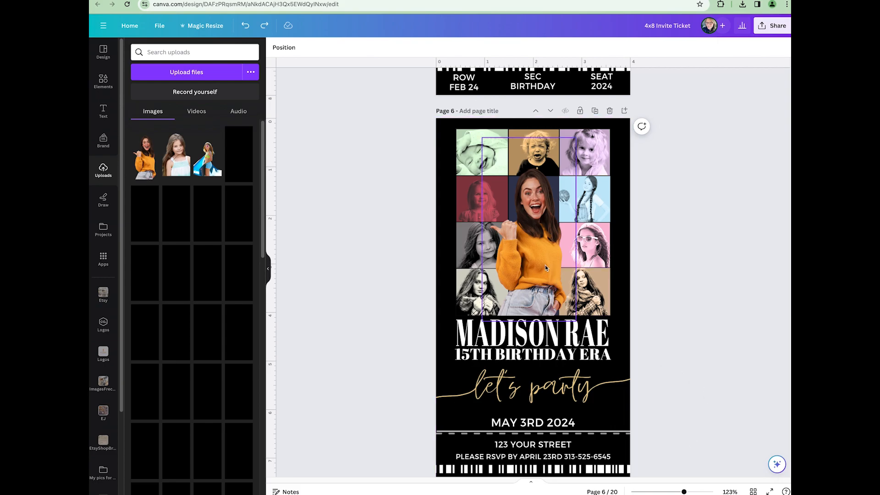
{"action": "mouse_move", "coordinate": [546, 265]}
{"action": "left_mouse_down"}
{"action": "mouse_move", "coordinate": [568, 252]}
{"action": "mouse_move", "coordinate": [509, 259]}
{"action": "mouse_move", "coordinate": [543, 267]}
{"action": "left_mouse_up"}
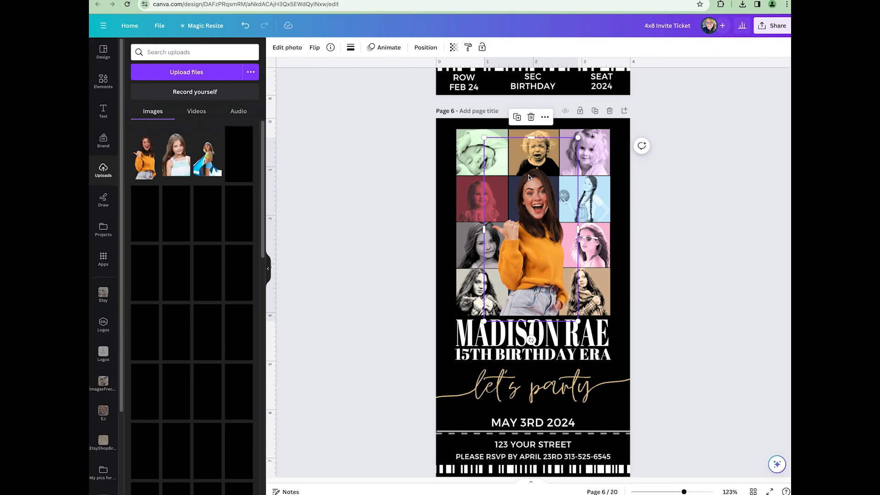
{"action": "left_click_drag", "start_coordinate": [534, 143], "coordinate": [532, 164]}
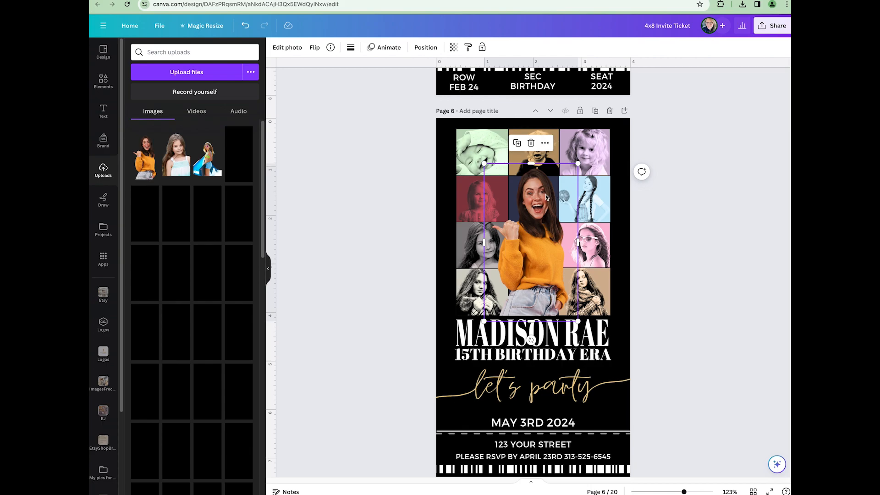
- Adjust the woman's photo to brightness 29, contrast 45, shadows -48 and blacks 50
{"action": "left_click", "coordinate": [283, 48]}
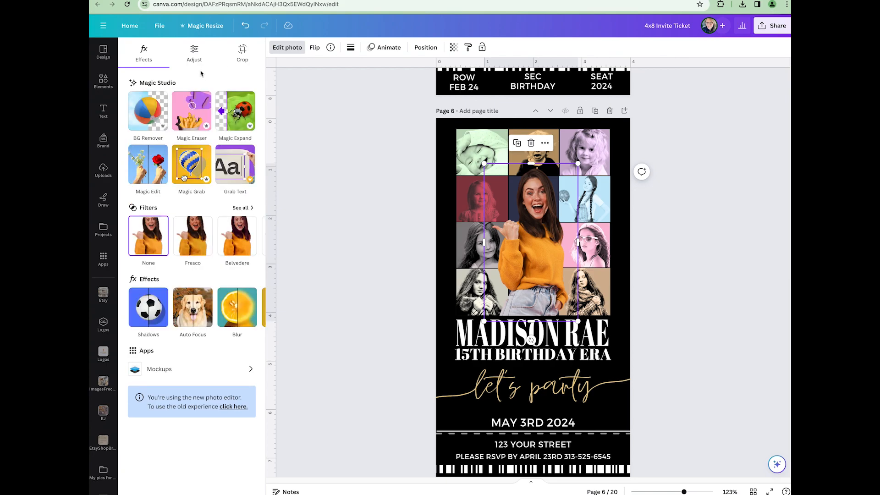
{"action": "left_click", "coordinate": [195, 56]}
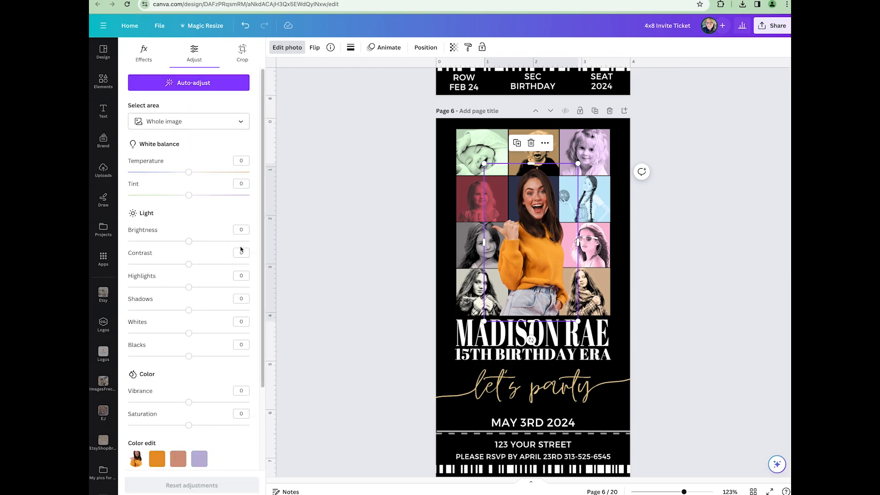
{"action": "left_click", "coordinate": [207, 241]}
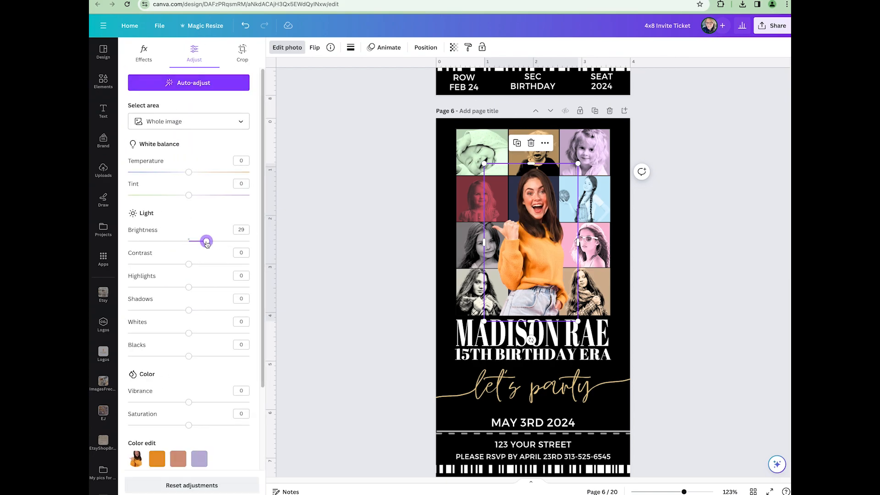
{"action": "left_click", "coordinate": [212, 265]}
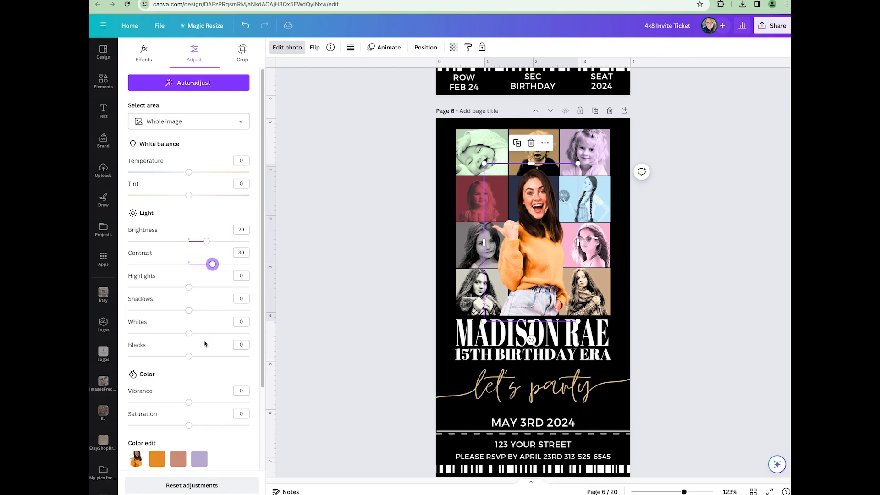
{"action": "left_click", "coordinate": [216, 356]}
{"action": "left_click", "coordinate": [159, 311]}
{"action": "left_click", "coordinate": [216, 264]}
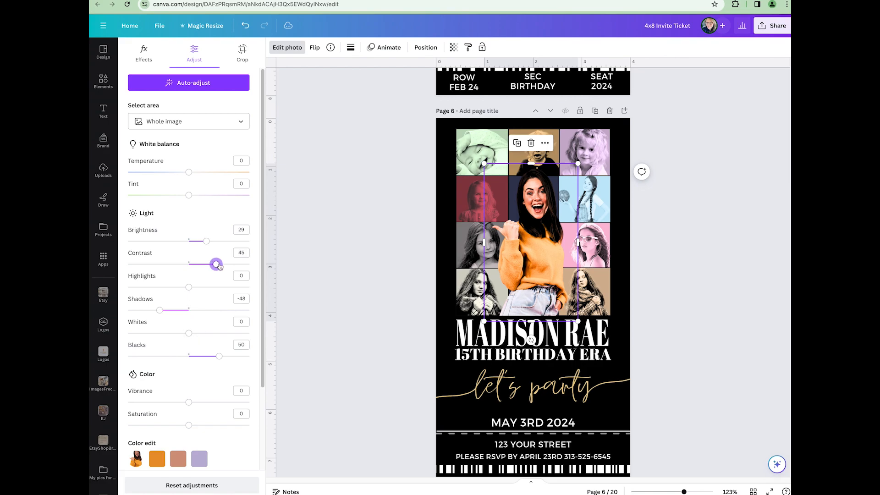
- Apply a custom Duotone to the woman's photo with white (#FFFFFF) as the highlights colour
{"action": "left_click", "coordinate": [143, 54]}
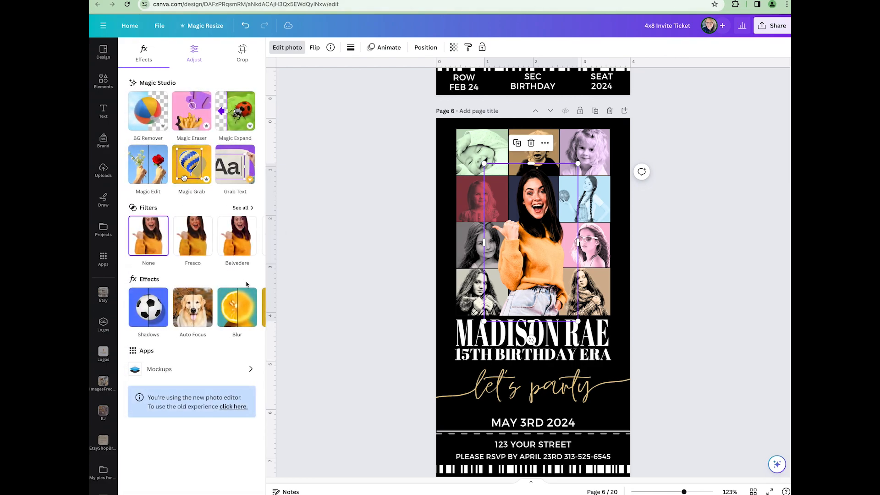
{"action": "left_click", "coordinate": [254, 308]}
{"action": "left_click", "coordinate": [138, 307]}
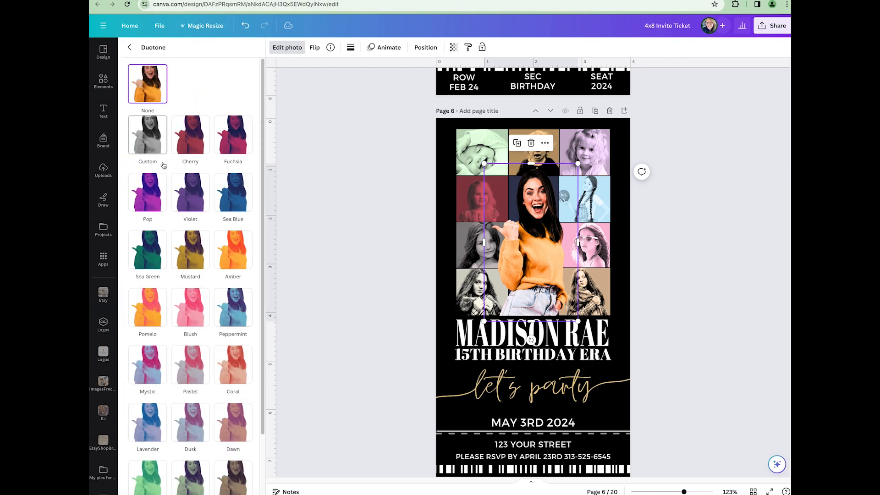
{"action": "left_click", "coordinate": [243, 182]}
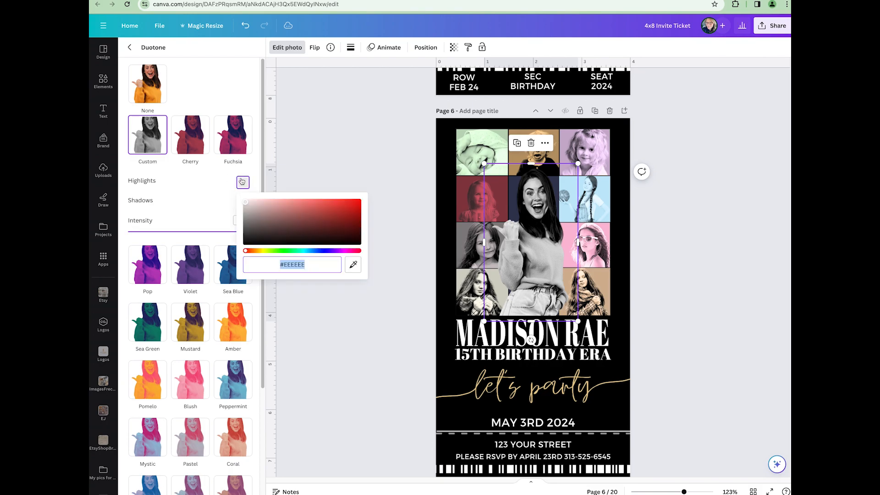
{"action": "left_click", "coordinate": [354, 267]}
{"action": "left_click", "coordinate": [240, 191]}
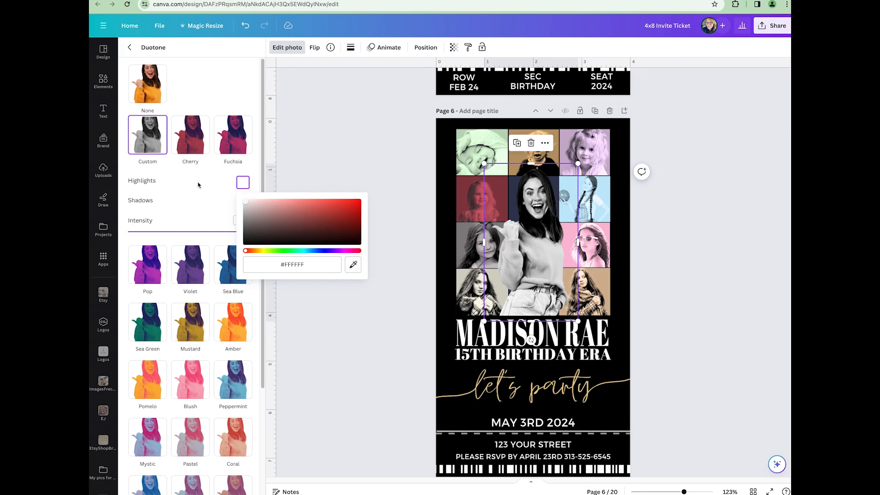
{"action": "left_click", "coordinate": [251, 211]}
{"action": "left_click_drag", "start_coordinate": [250, 211], "coordinate": [238, 189]}
{"action": "left_click_drag", "start_coordinate": [246, 203], "coordinate": [240, 199]}
{"action": "left_click", "coordinate": [216, 211]}
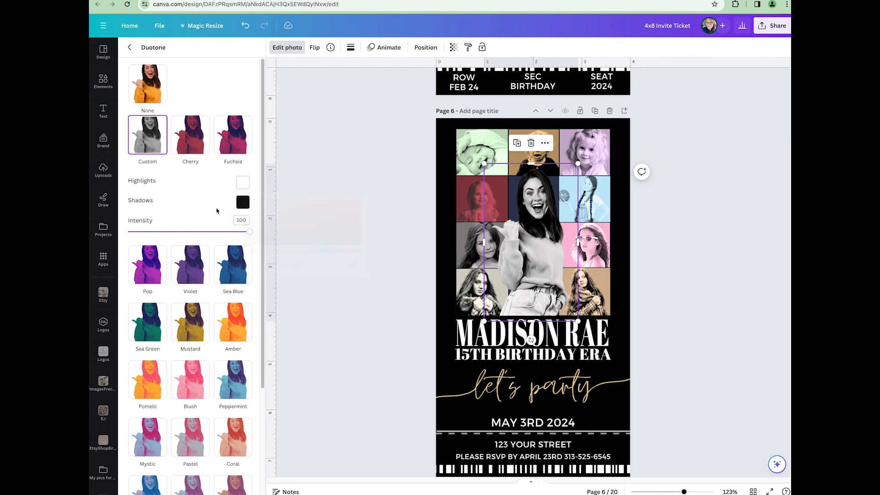
- Sample the navy centre panel (#323854) as the shadows colour of the woman's Duotone and compare it with the page 7 colour codes
{"action": "left_click", "coordinate": [242, 202]}
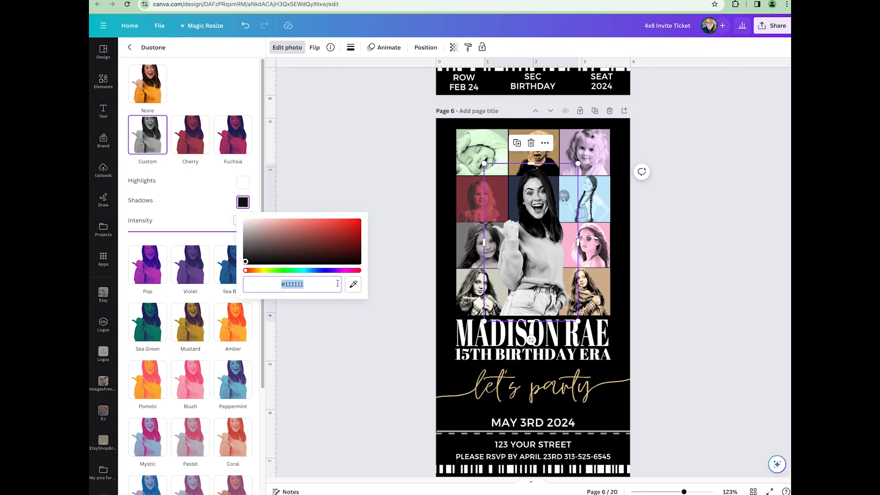
{"action": "left_click", "coordinate": [353, 284]}
{"action": "left_click", "coordinate": [511, 188]}
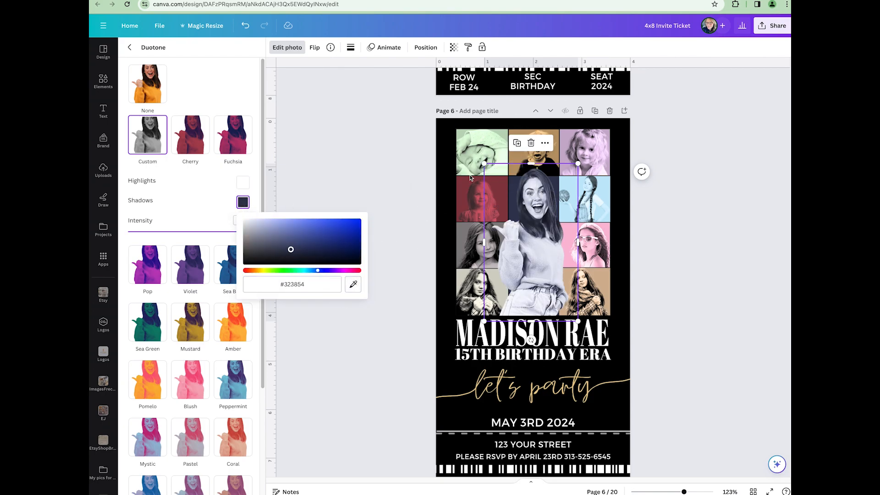
{"action": "scroll", "coordinate": [344, 374], "scroll_direction": "down", "scroll_amount": 2}
{"action": "scroll", "coordinate": [344, 374], "scroll_direction": "down", "scroll_amount": 10}
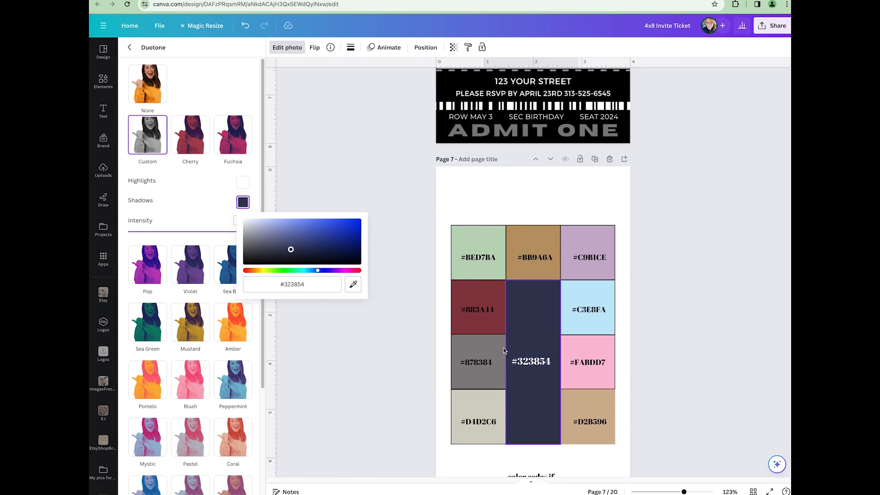
{"action": "left_click", "coordinate": [418, 369]}
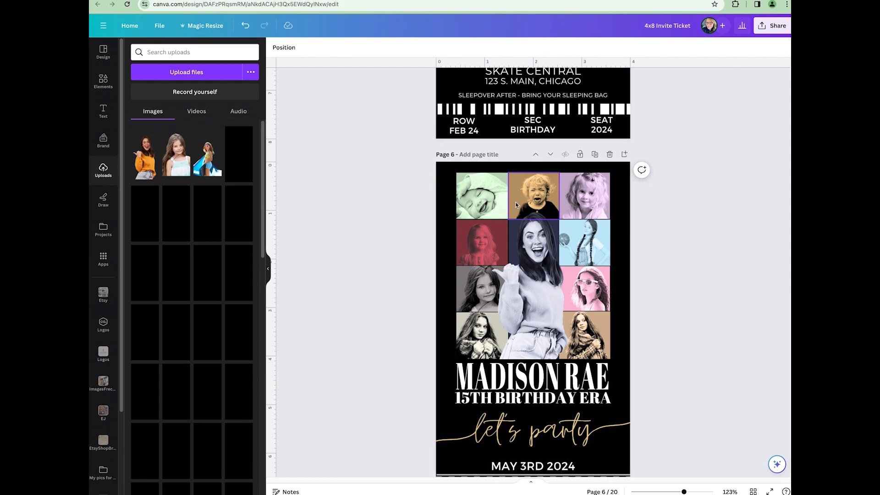
- Share the design with anyone who has the link, with editing allowed, and copy the collaboration link
{"action": "left_click", "coordinate": [773, 26]}
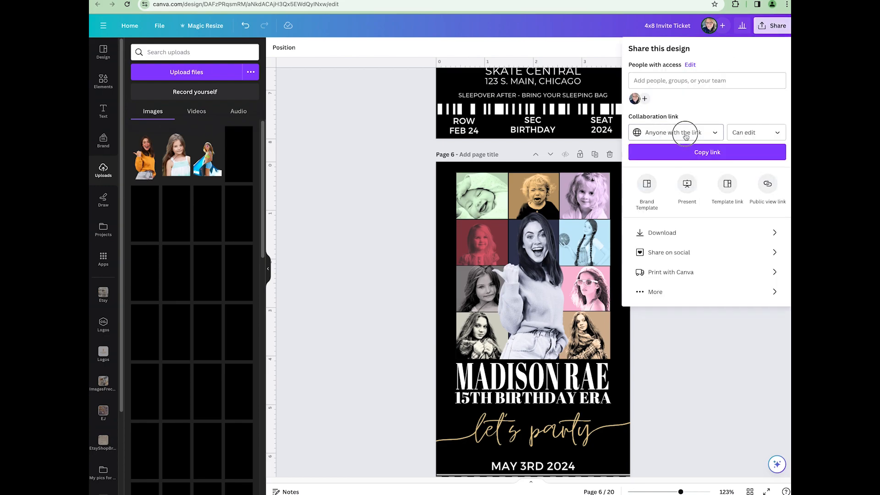
{"action": "left_click", "coordinate": [686, 135]}
{"action": "left_click", "coordinate": [683, 168]}
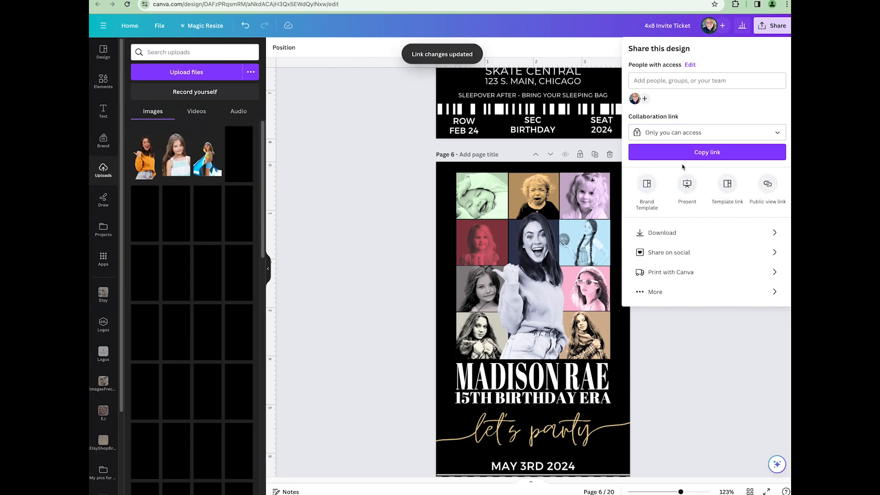
{"action": "left_click", "coordinate": [687, 134]}
{"action": "left_click", "coordinate": [707, 186]}
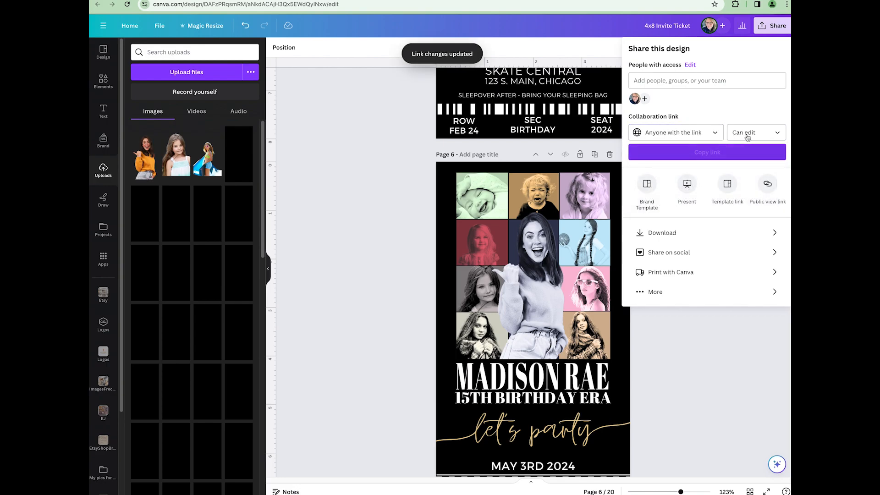
{"action": "left_click", "coordinate": [711, 152]}
{"action": "left_click", "coordinate": [366, 167]}
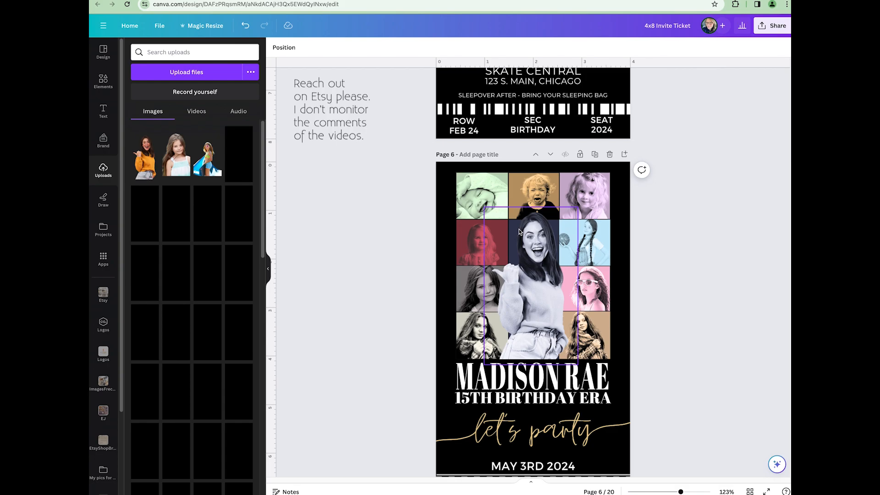
- Move the grey texture overlay group up page 6's layer order to directly beneath the red-tinted girl's photo
{"action": "left_click", "coordinate": [617, 248]}
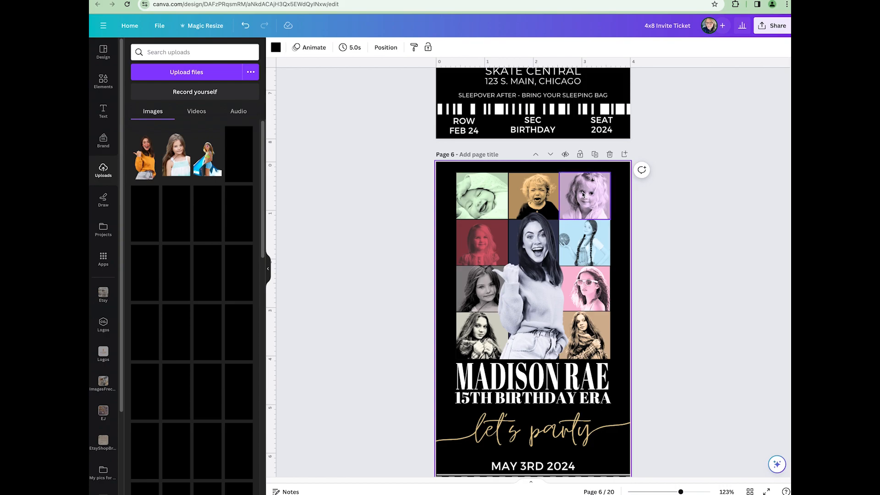
{"action": "left_click", "coordinate": [560, 239]}
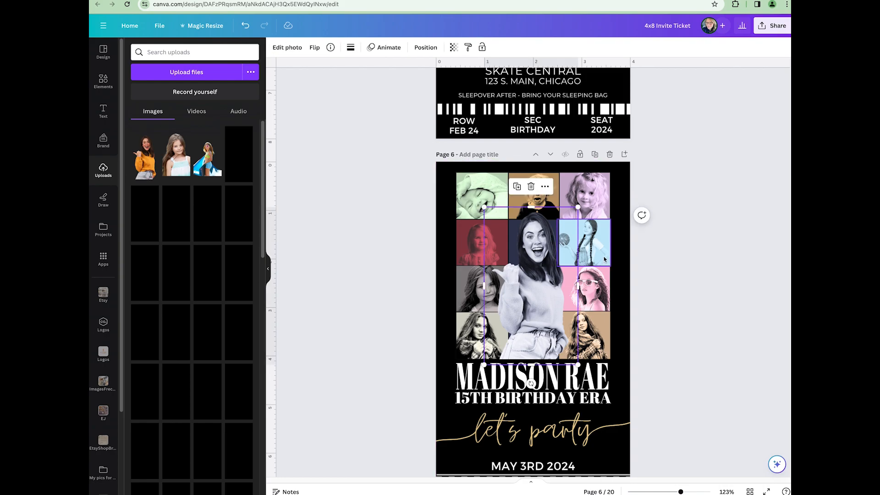
{"action": "left_click", "coordinate": [416, 51]}
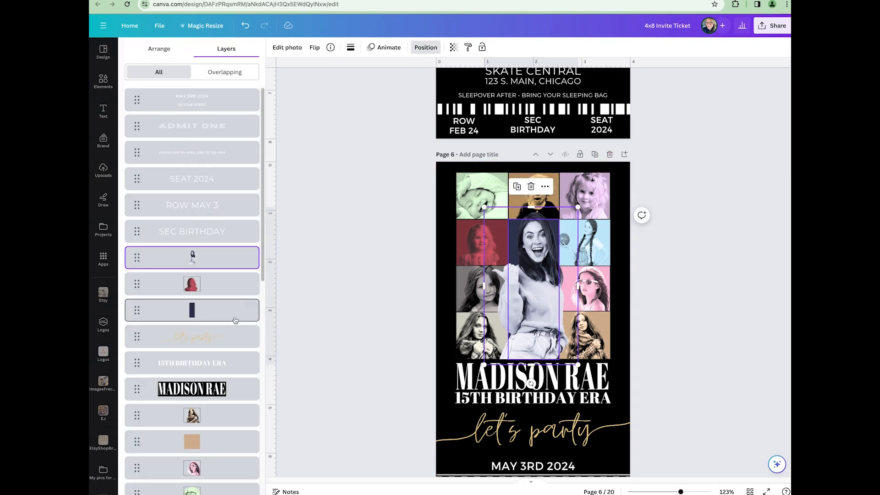
{"action": "scroll", "coordinate": [207, 387], "scroll_direction": "down", "scroll_amount": 10}
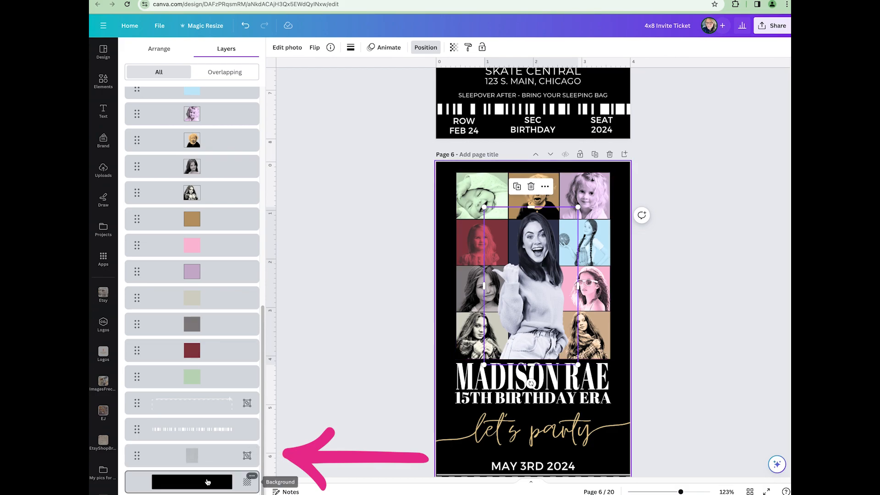
{"action": "left_click_drag", "start_coordinate": [205, 456], "coordinate": [246, 461]}
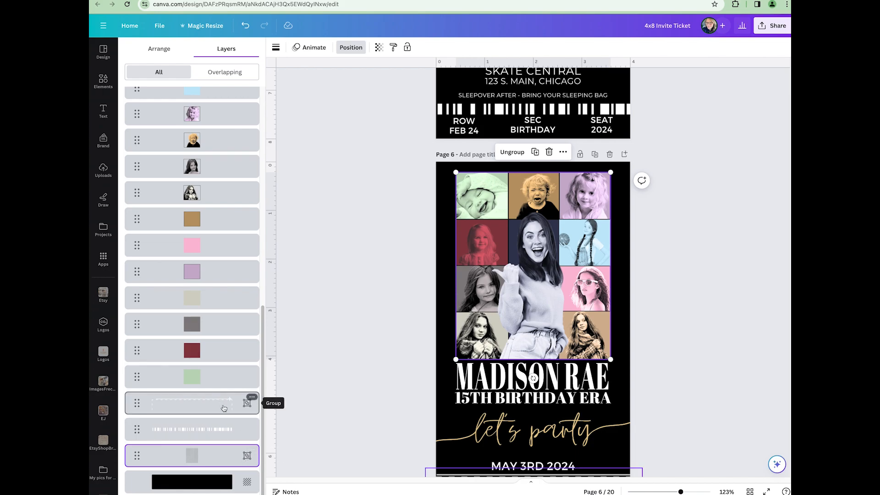
{"action": "scroll", "coordinate": [478, 399], "scroll_direction": "down", "scroll_amount": 3}
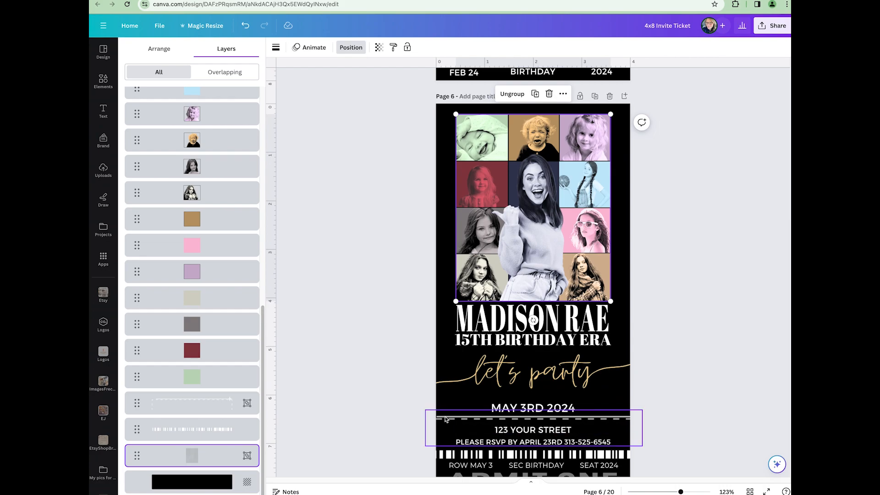
{"action": "left_click", "coordinate": [233, 408]}
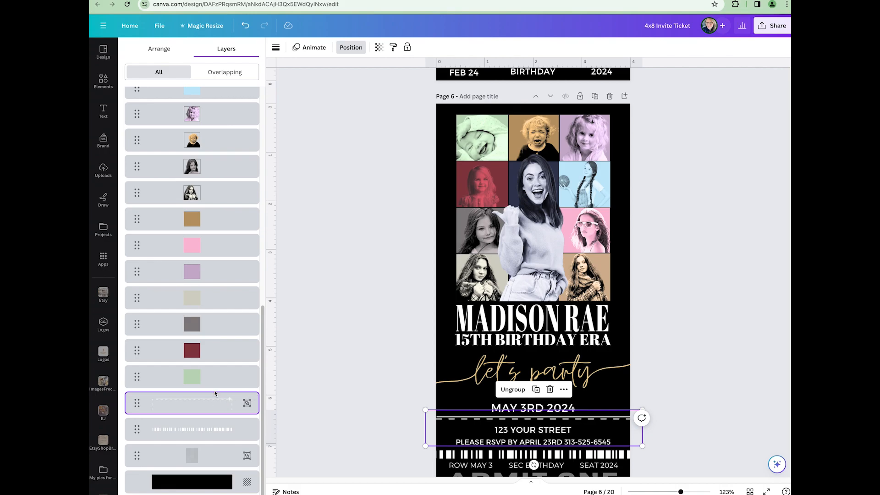
{"action": "left_click", "coordinate": [227, 454]}
{"action": "left_click_drag", "start_coordinate": [227, 454], "coordinate": [234, 294]}
{"action": "left_click", "coordinate": [223, 268]}
{"action": "left_click", "coordinate": [198, 285]}
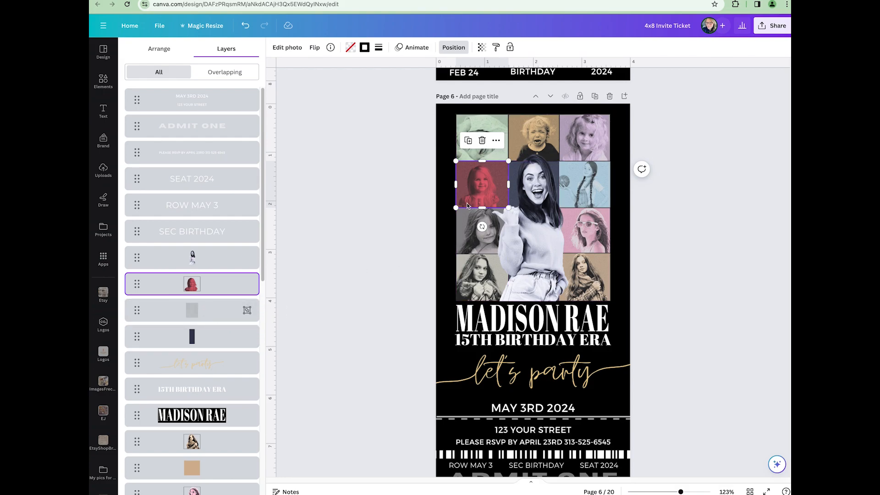
- Ungroup the grey texture overlay and move its two uppermost layers above the woman's cut-out in the layer order
{"action": "left_click", "coordinate": [243, 311]}
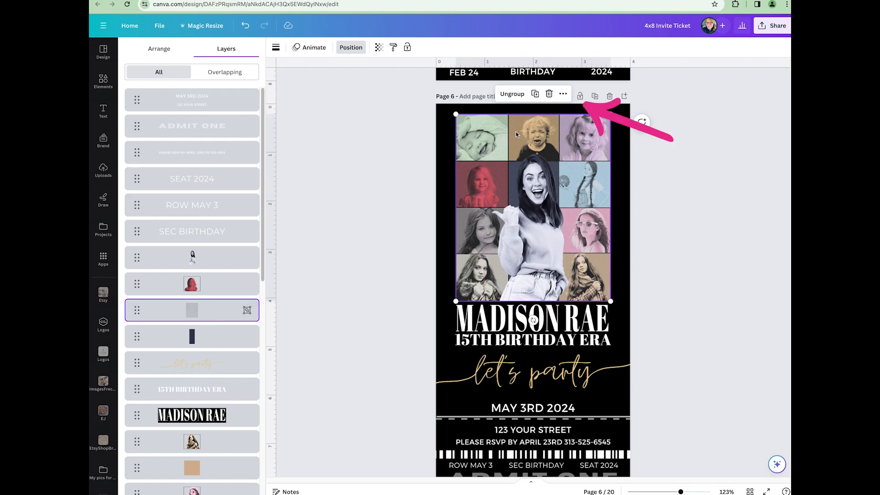
{"action": "left_click", "coordinate": [505, 94]}
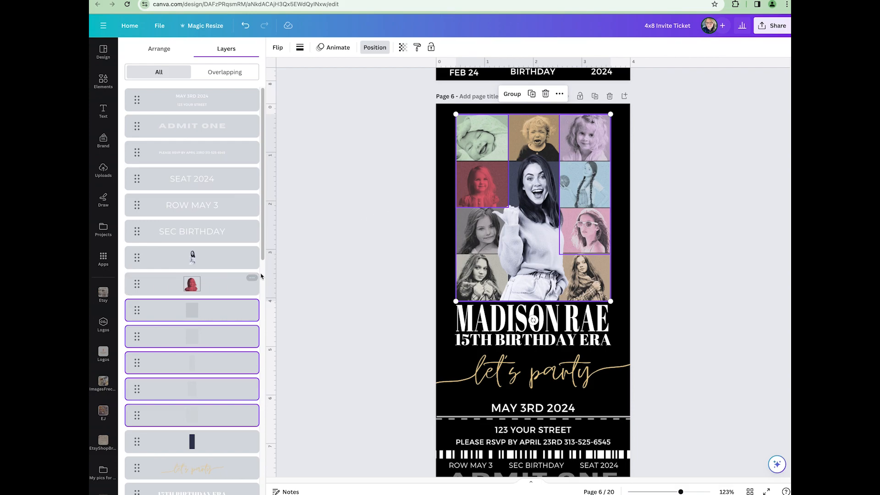
{"action": "left_click", "coordinate": [216, 284]}
{"action": "left_click", "coordinate": [226, 307]}
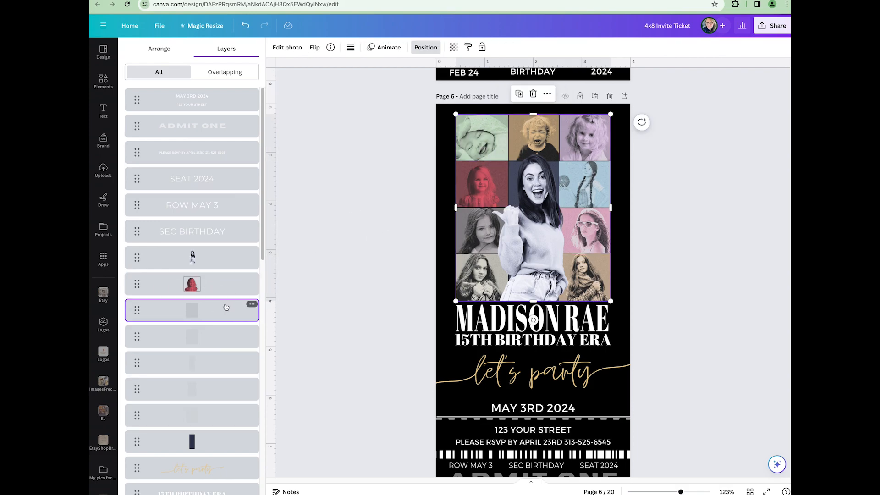
{"action": "left_click", "coordinate": [216, 311]}
{"action": "left_click_drag", "start_coordinate": [216, 311], "coordinate": [226, 249]}
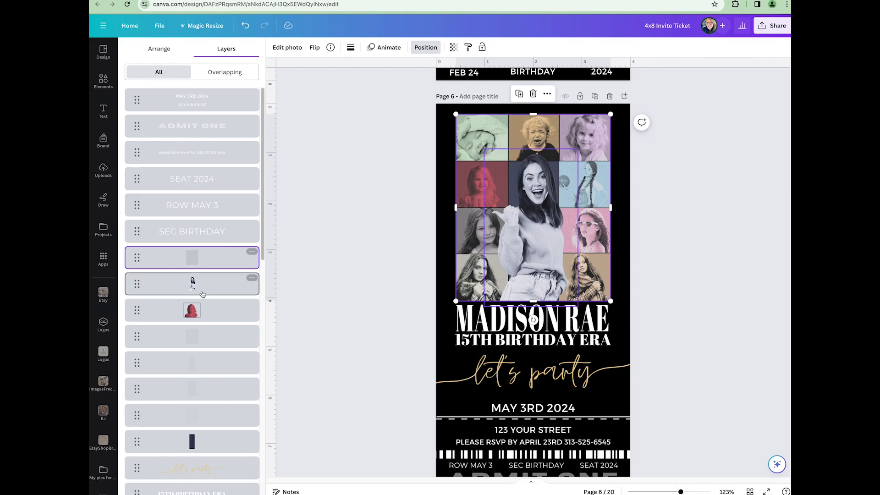
{"action": "left_click_drag", "start_coordinate": [206, 337], "coordinate": [208, 274]}
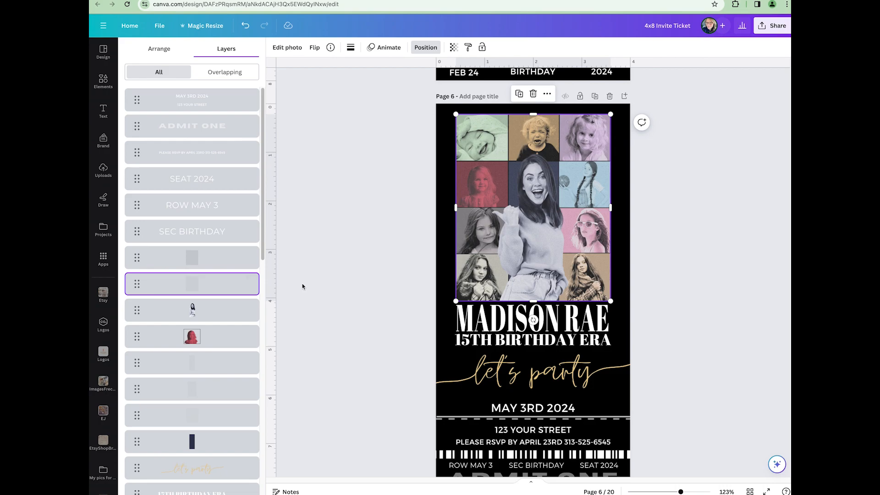
{"action": "left_click", "coordinate": [439, 193]}
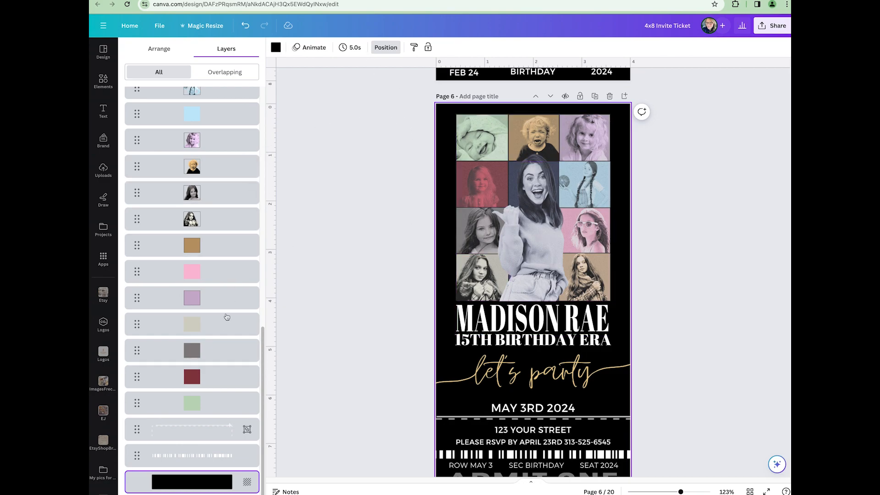
- Adjust the red-tinted girl's photo to brightness 74, contrast 47, whites 55 and blacks 23
{"action": "scroll", "coordinate": [225, 321], "scroll_direction": "up", "scroll_amount": 5}
{"action": "scroll", "coordinate": [218, 328], "scroll_direction": "up", "scroll_amount": 10}
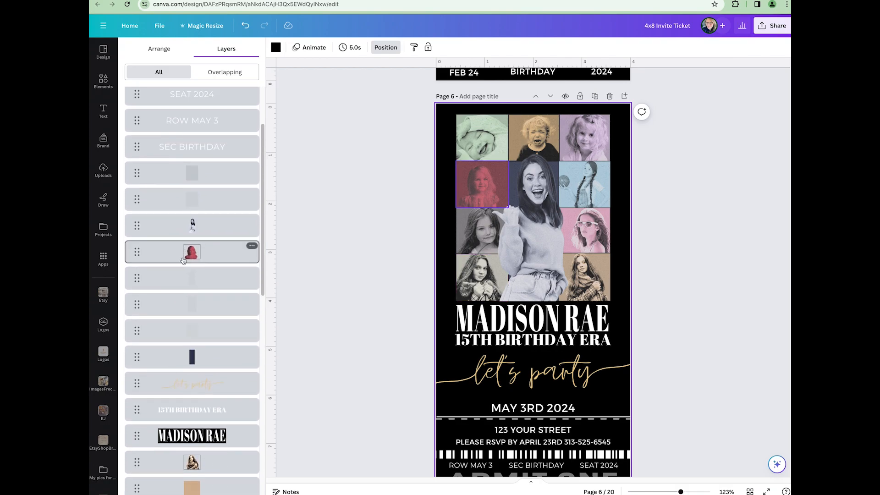
{"action": "left_click", "coordinate": [183, 260]}
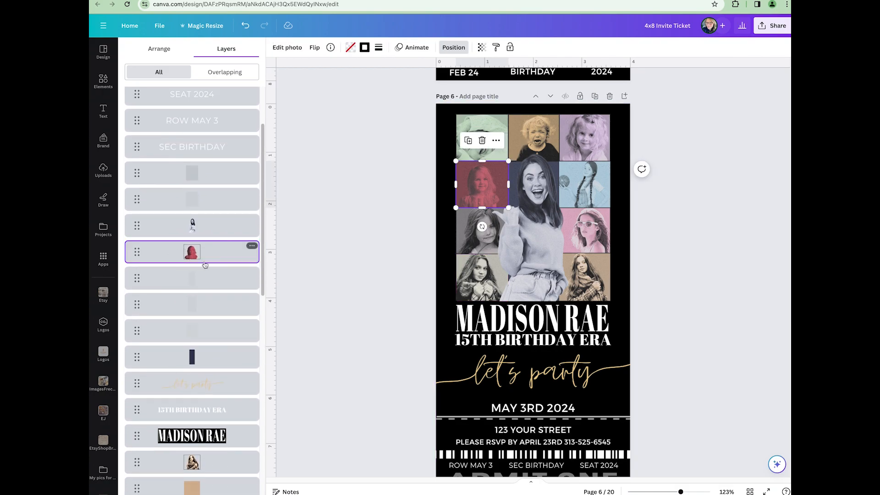
{"action": "left_click", "coordinate": [277, 48]}
{"action": "left_click", "coordinate": [194, 54]}
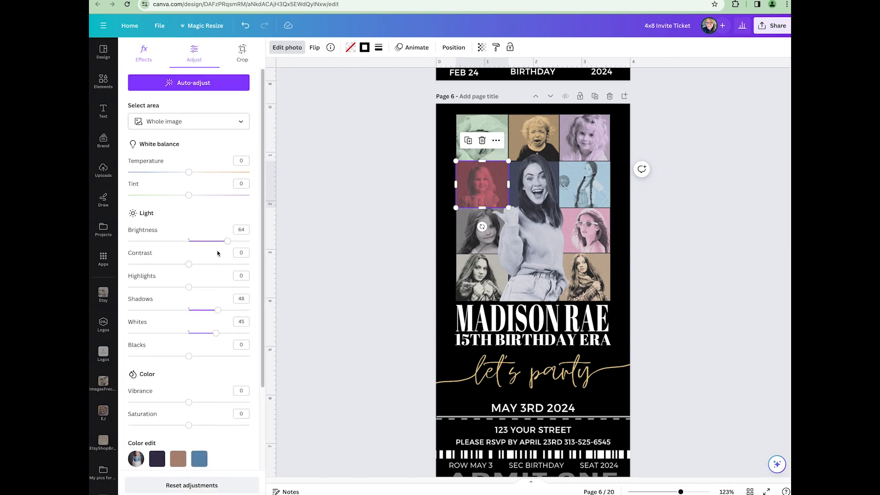
{"action": "left_click_drag", "start_coordinate": [227, 242], "coordinate": [218, 265]}
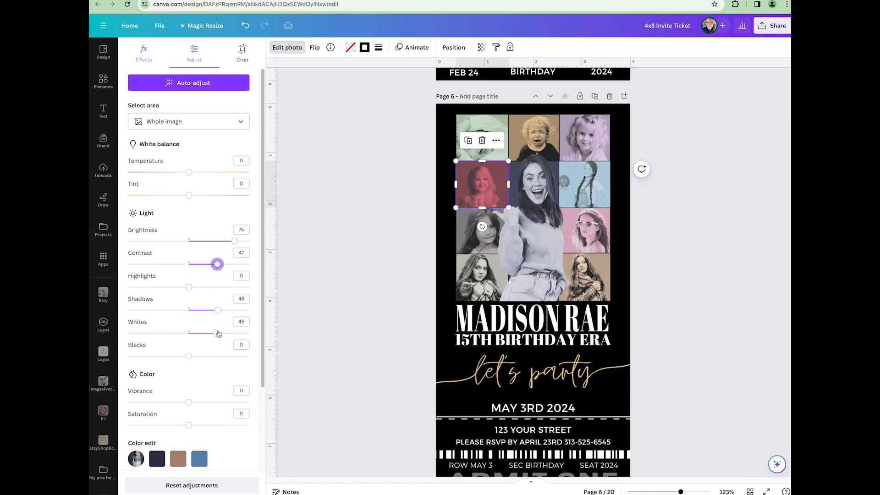
{"action": "left_click", "coordinate": [199, 358]}
{"action": "left_click_drag", "start_coordinate": [200, 358], "coordinate": [222, 334]}
{"action": "left_click_drag", "start_coordinate": [234, 241], "coordinate": [233, 241]}
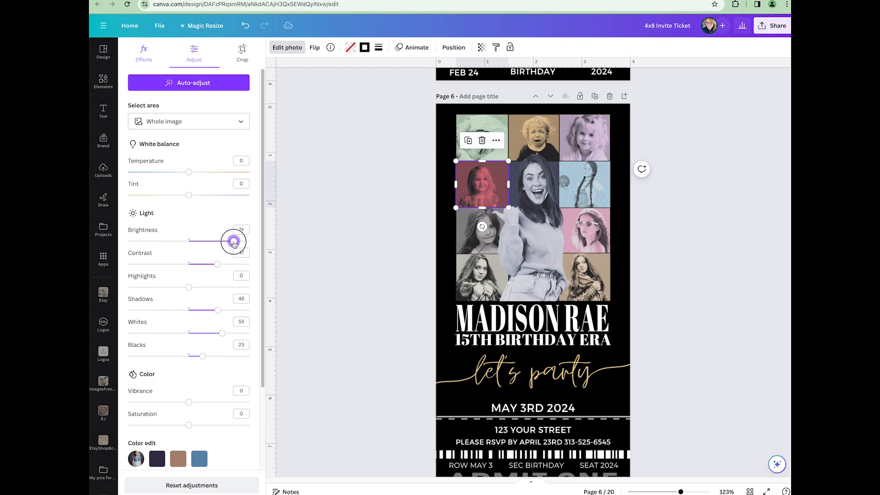
{"action": "left_click", "coordinate": [362, 289]}
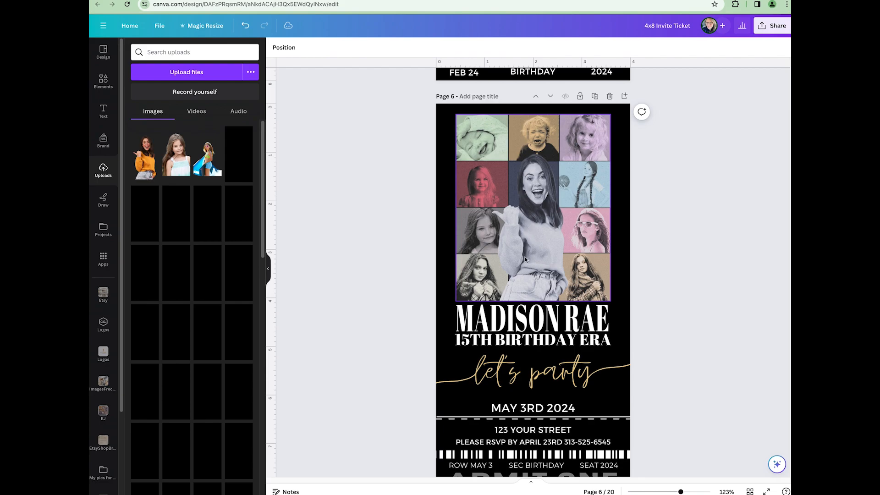
- Copy the "YOUR NAME HERE" heading text from the page 5 ticket
{"action": "left_click", "coordinate": [516, 314]}
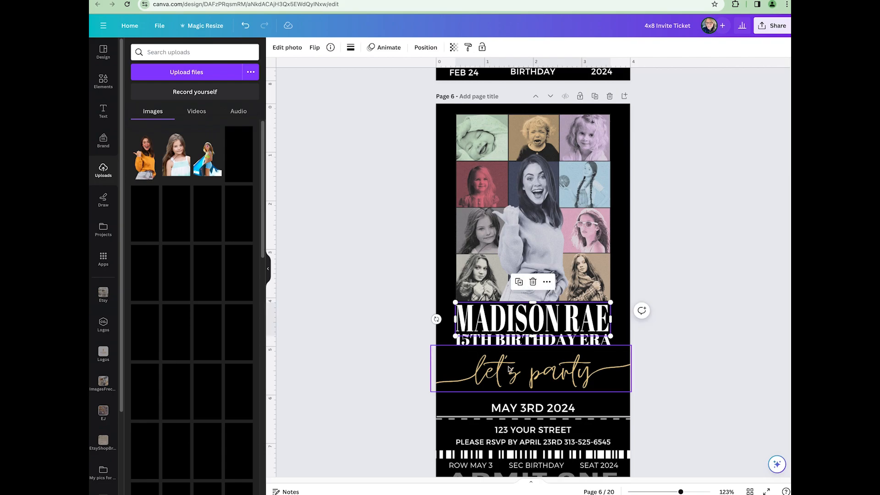
{"action": "scroll", "coordinate": [508, 370], "scroll_direction": "down", "scroll_amount": 1}
{"action": "scroll", "coordinate": [511, 367], "scroll_direction": "up", "scroll_amount": 4}
{"action": "scroll", "coordinate": [510, 367], "scroll_direction": "up", "scroll_amount": 10}
{"action": "scroll", "coordinate": [541, 222], "scroll_direction": "down", "scroll_amount": 6}
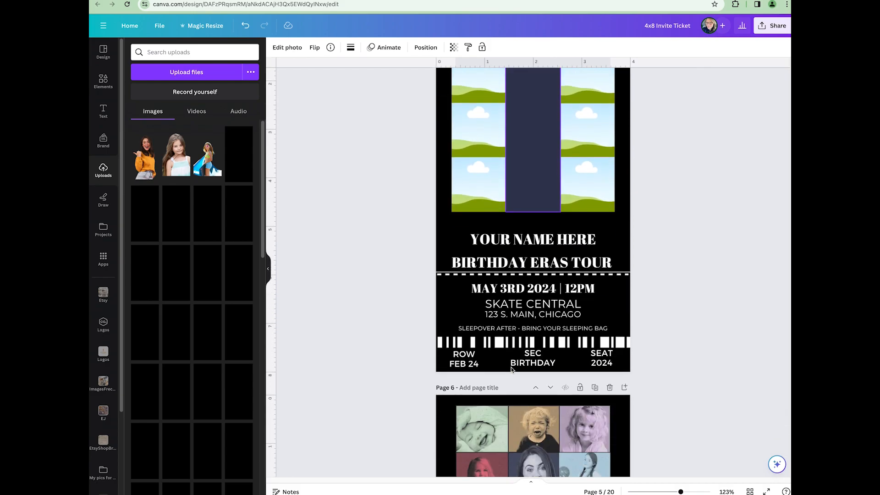
{"action": "left_click", "coordinate": [539, 232]}
{"action": "left_click", "coordinate": [539, 229]}
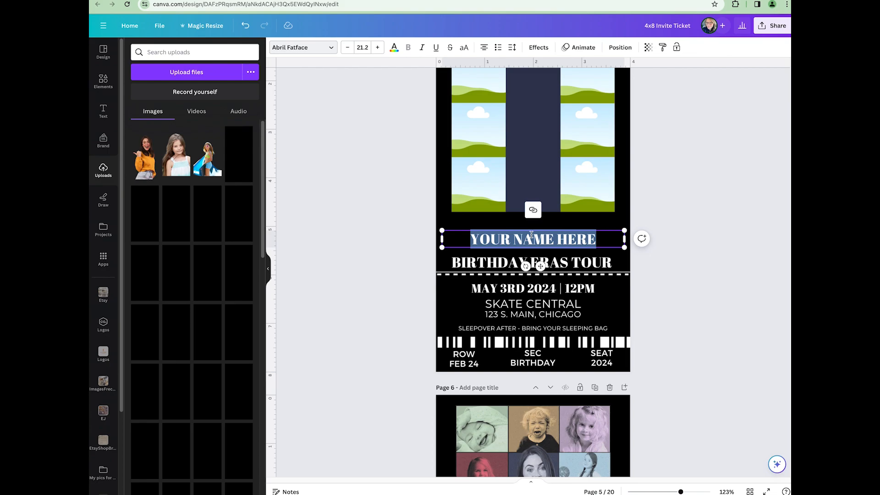
- Insert a blank page after page 5 and paste the copied "YOUR NAME HERE" text onto it
{"action": "scroll", "coordinate": [550, 247], "scroll_direction": "up", "scroll_amount": 4}
{"action": "left_click", "coordinate": [625, 165]}
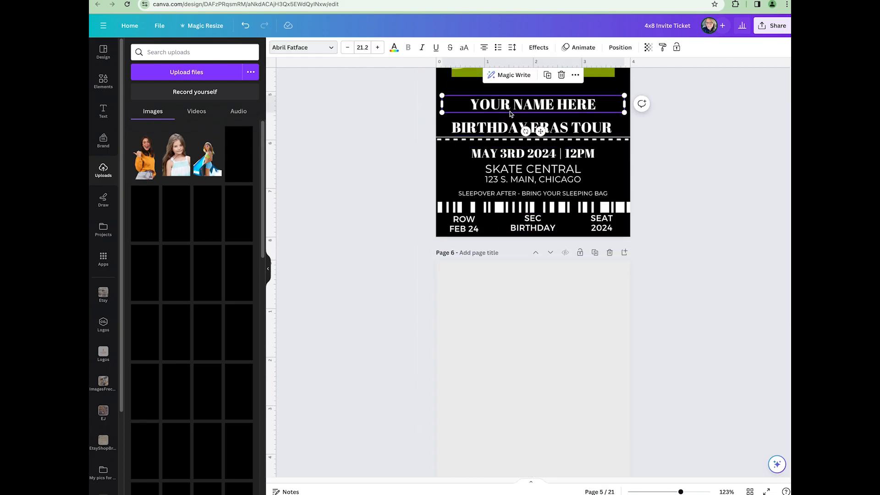
{"action": "left_click", "coordinate": [535, 342]}
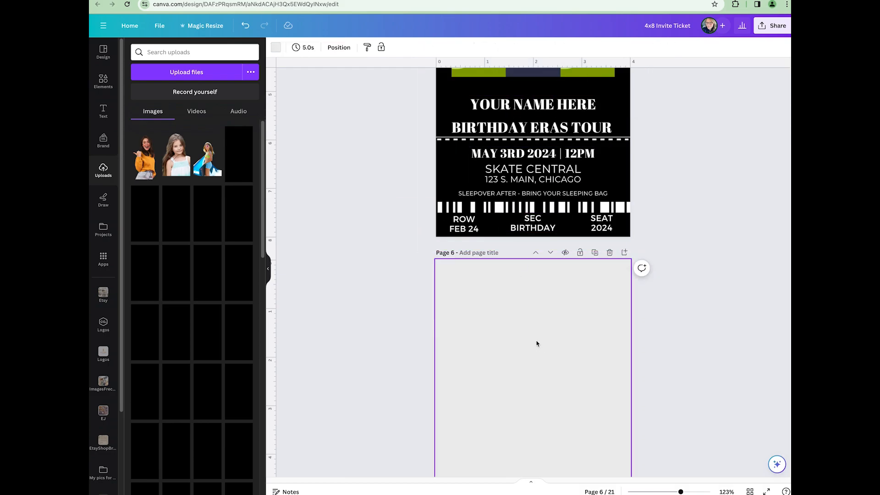
{"action": "key", "text": "ctrl+v"}
{"action": "scroll", "coordinate": [532, 302], "scroll_direction": "down", "scroll_amount": 4}
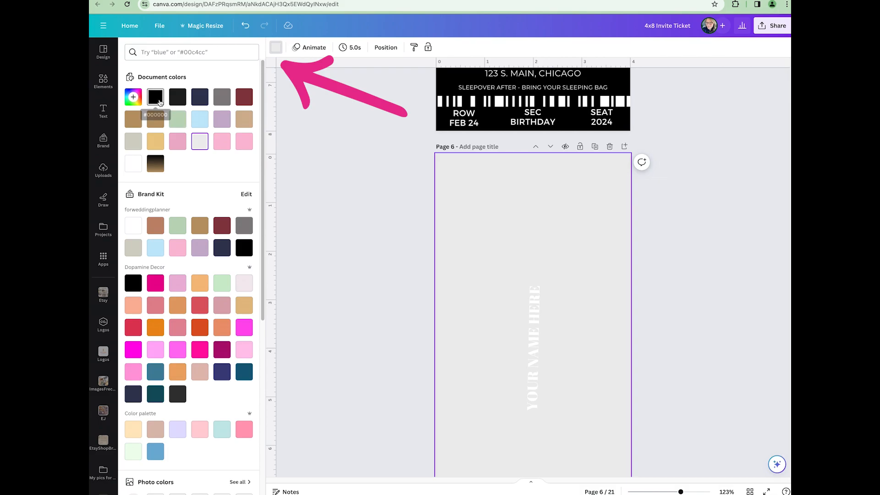
- Fill the page 6 background with black and straighten the "YOUR NAME HERE" text to exactly -90°
{"action": "left_click", "coordinate": [156, 97]}
{"action": "left_click", "coordinate": [533, 339]}
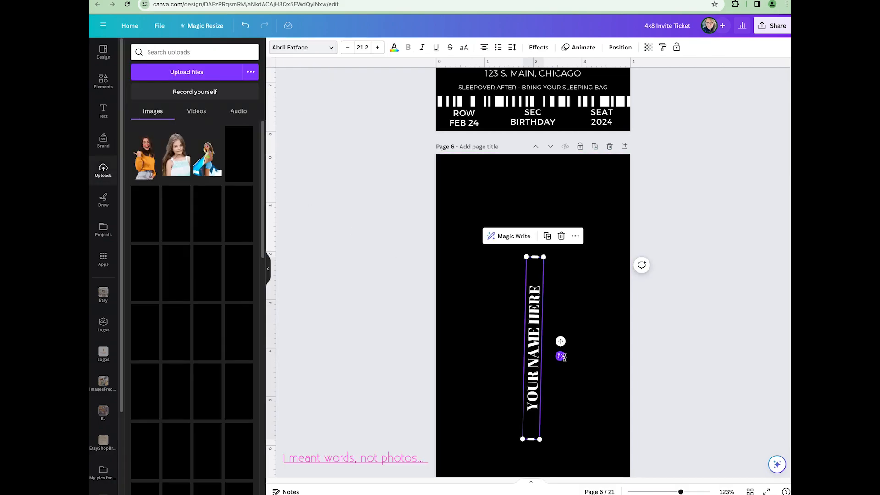
{"action": "left_click_drag", "start_coordinate": [560, 356], "coordinate": [565, 356]}
{"action": "left_click_drag", "start_coordinate": [565, 357], "coordinate": [567, 356]}
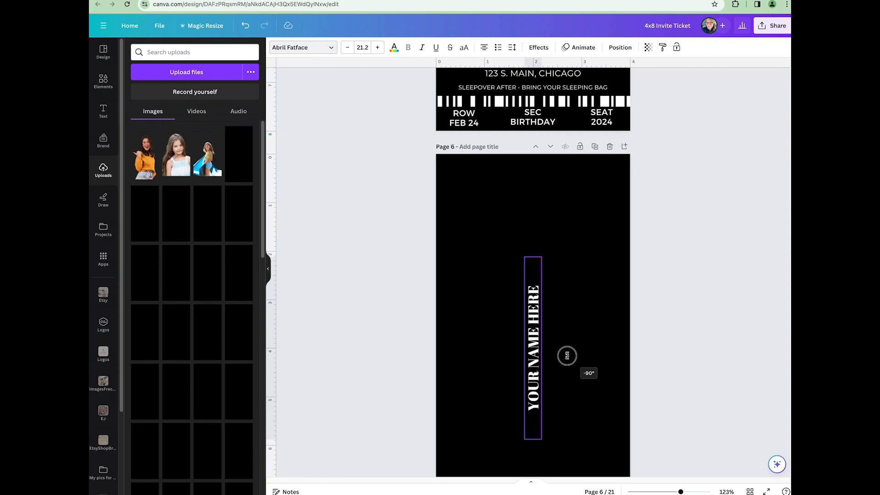
{"action": "left_click_drag", "start_coordinate": [567, 355], "coordinate": [567, 356]}
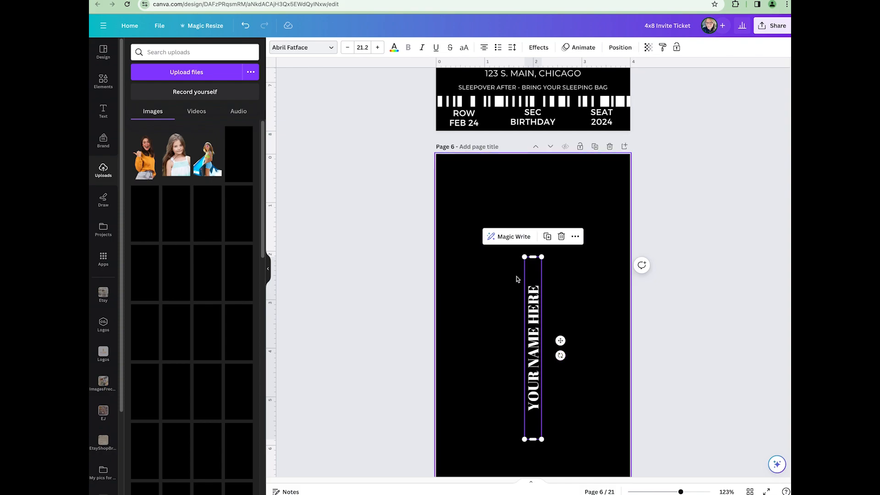
- Enlarge the vertical "YOUR NAME HERE" text to font size 62.3 so it spans nearly the full page height
{"action": "left_click_drag", "start_coordinate": [542, 257], "coordinate": [609, 118]}
{"action": "scroll", "coordinate": [588, 294], "scroll_direction": "down", "scroll_amount": 2}
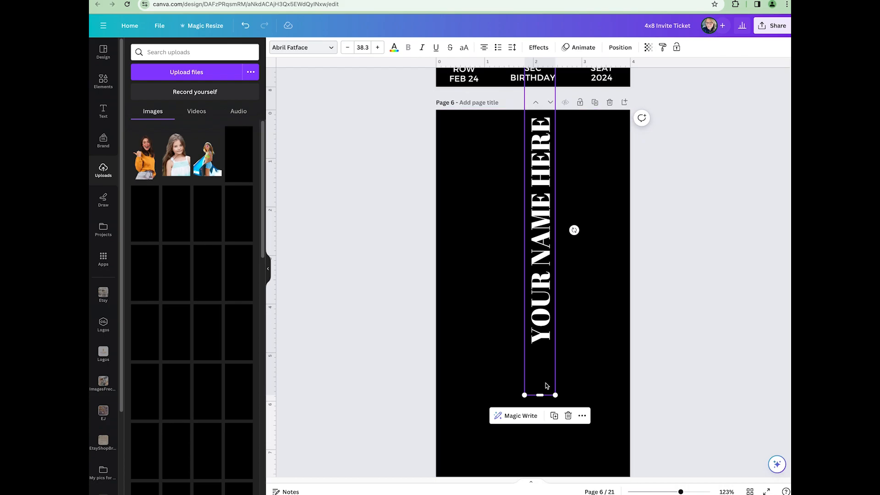
{"action": "left_click_drag", "start_coordinate": [555, 395], "coordinate": [619, 479]}
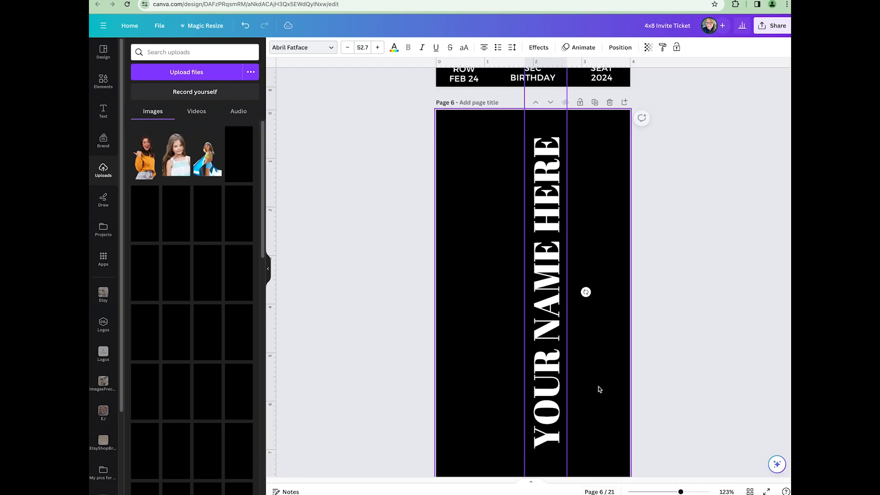
{"action": "scroll", "coordinate": [599, 388], "scroll_direction": "down", "scroll_amount": 4}
{"action": "left_click_drag", "start_coordinate": [568, 329], "coordinate": [575, 373]}
{"action": "scroll", "coordinate": [574, 373], "scroll_direction": "up", "scroll_amount": 5}
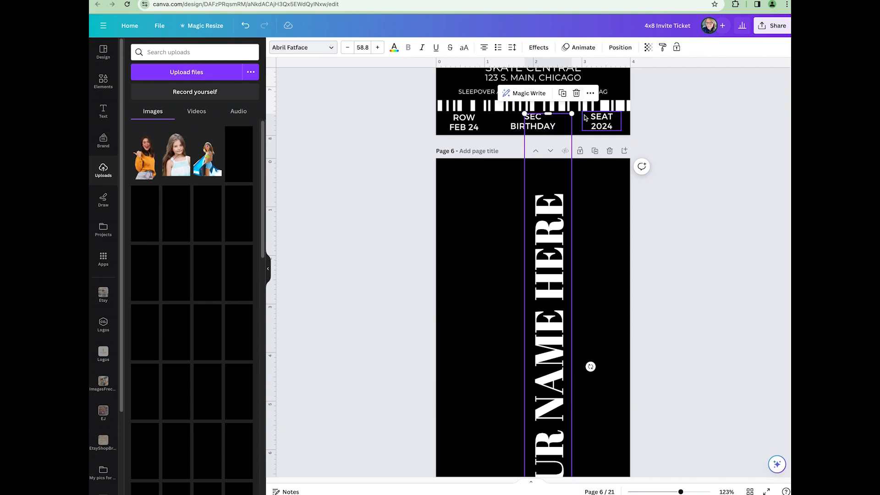
{"action": "left_click_drag", "start_coordinate": [572, 114], "coordinate": [586, 86]}
{"action": "scroll", "coordinate": [512, 369], "scroll_direction": "down", "scroll_amount": 3}
{"action": "scroll", "coordinate": [512, 371], "scroll_direction": "up", "scroll_amount": 1}
{"action": "scroll", "coordinate": [512, 371], "scroll_direction": "up", "scroll_amount": 2}
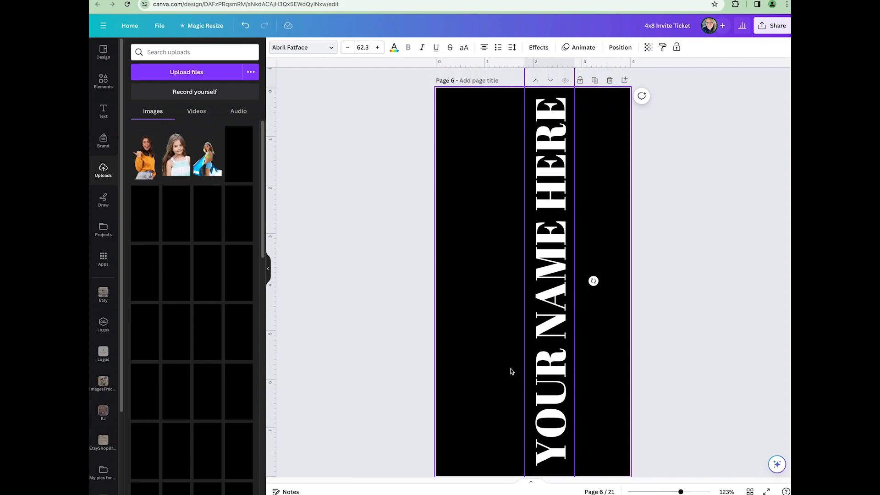
{"action": "scroll", "coordinate": [513, 371], "scroll_direction": "up", "scroll_amount": 2}
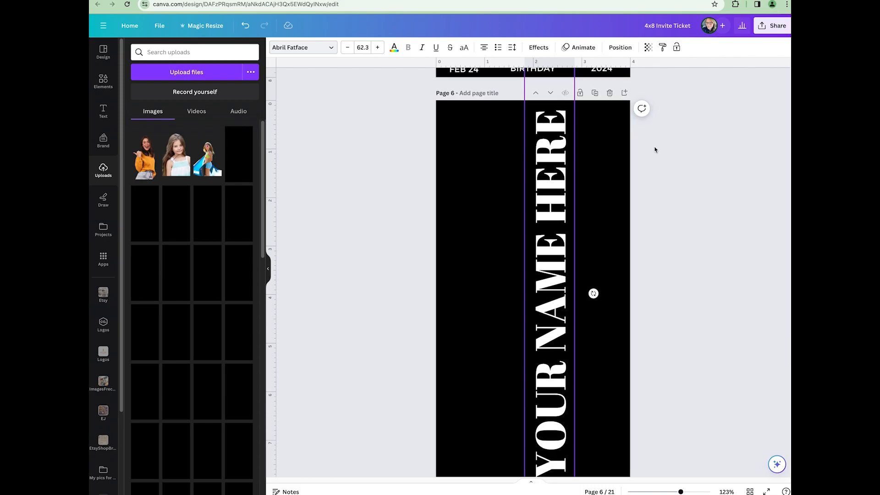
- Download the design as a PNG at size 1 with all pages included
{"action": "left_click", "coordinate": [772, 33]}
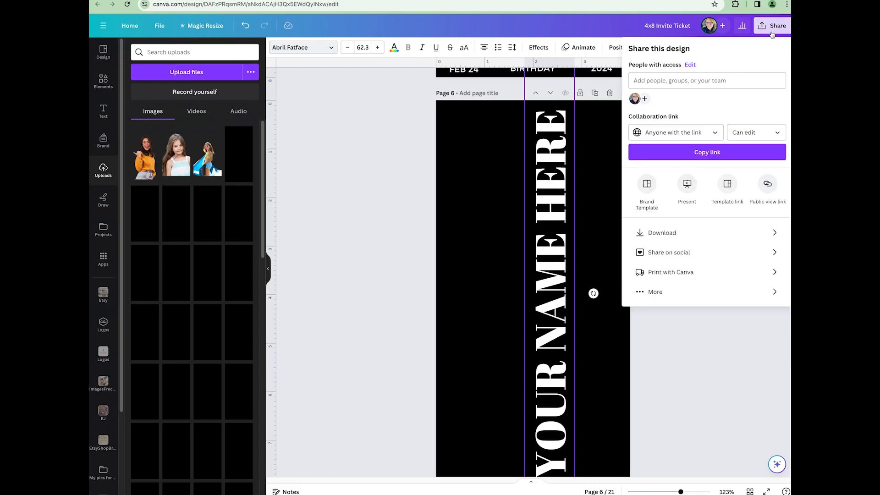
{"action": "left_click", "coordinate": [694, 234]}
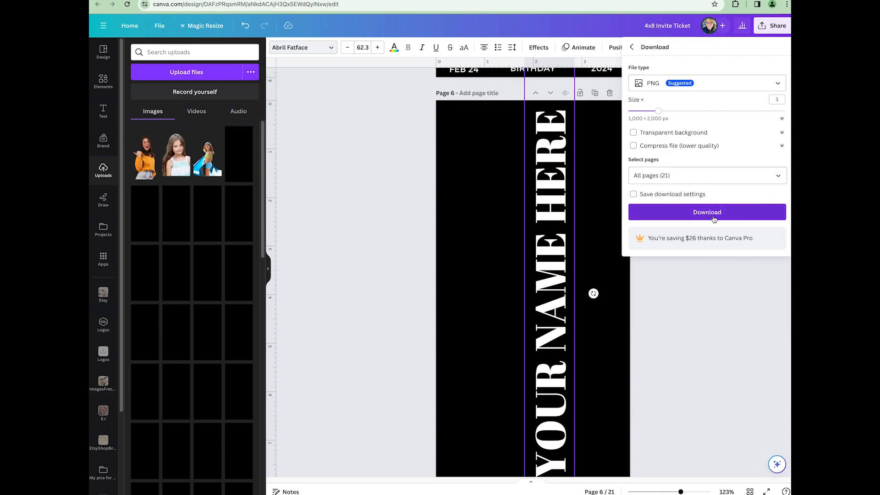
{"action": "left_click", "coordinate": [714, 215]}
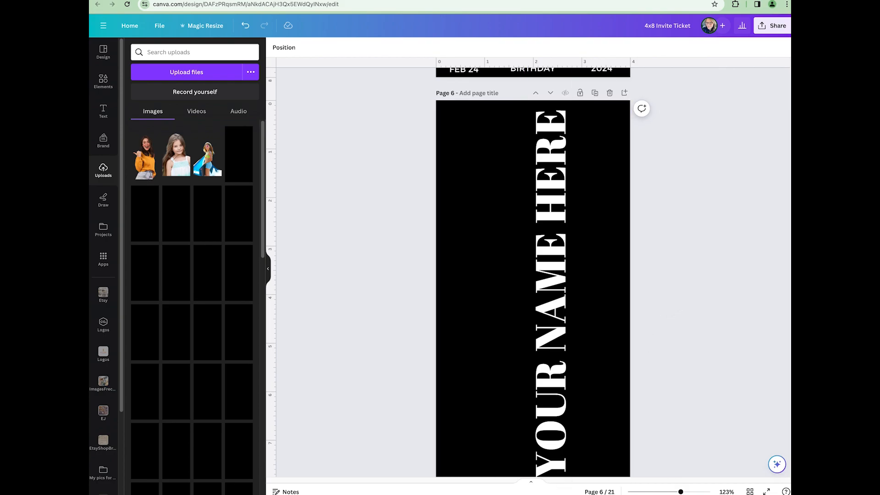
- Switch to Photoshop, stretch the vertical name image horizontally to 203.80% width at 100% height and apply the transformation
{"action": "mouse_move", "coordinate": [728, 491]}
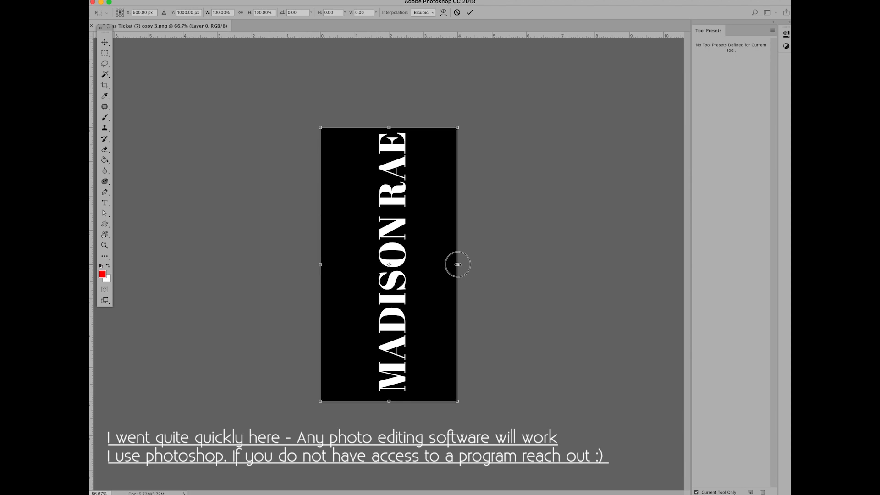
{"action": "left_click_drag", "start_coordinate": [456, 262], "coordinate": [523, 272]}
{"action": "left_click_drag", "start_coordinate": [319, 264], "coordinate": [239, 256]}
{"action": "left_click", "coordinate": [105, 42]}
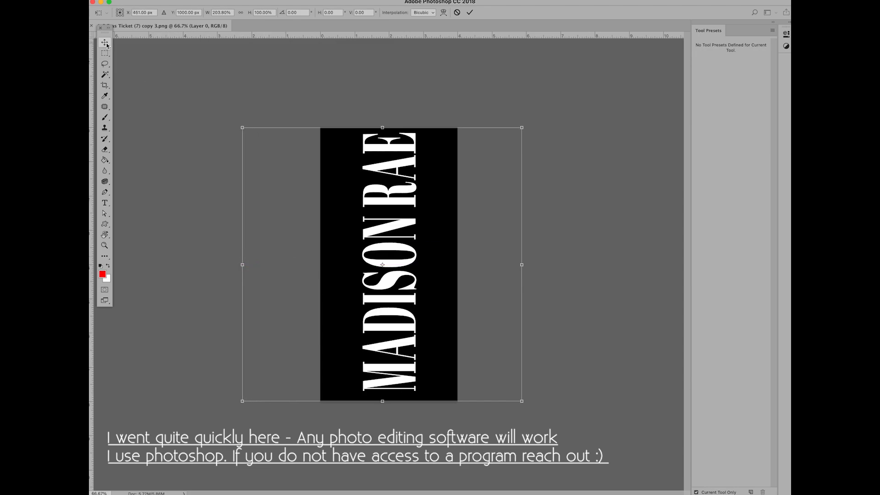
{"action": "left_click", "coordinate": [550, 120]}
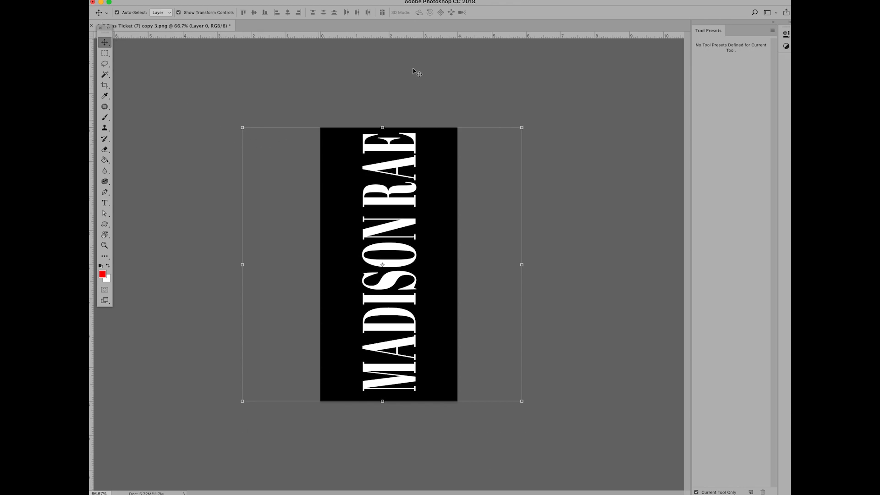
- Return to Canva and resize and position the stretched name image just below the photo grid, matching the grid's width
{"action": "double_click", "coordinate": [324, 5]}
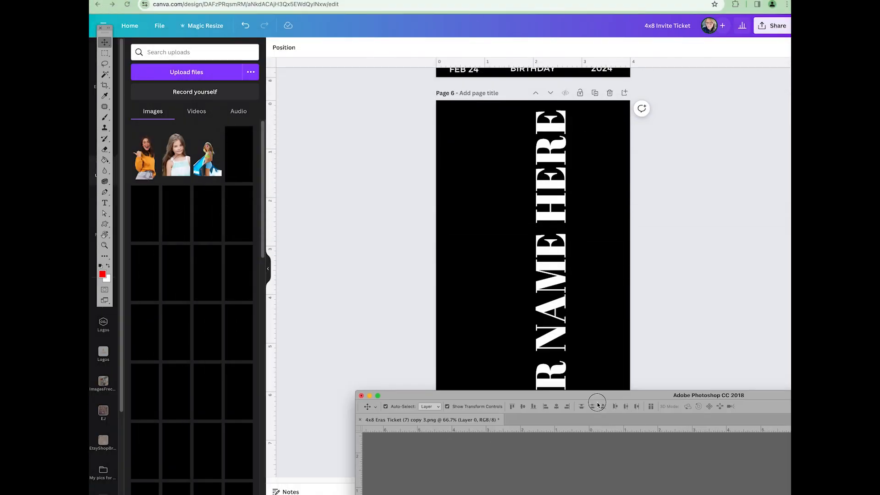
{"action": "scroll", "coordinate": [509, 319], "scroll_direction": "up", "scroll_amount": 4}
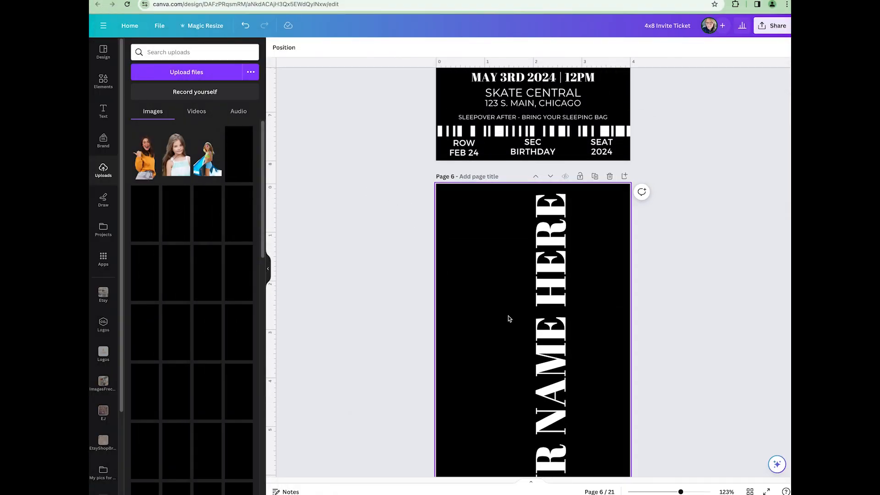
{"action": "scroll", "coordinate": [509, 317], "scroll_direction": "up", "scroll_amount": 1}
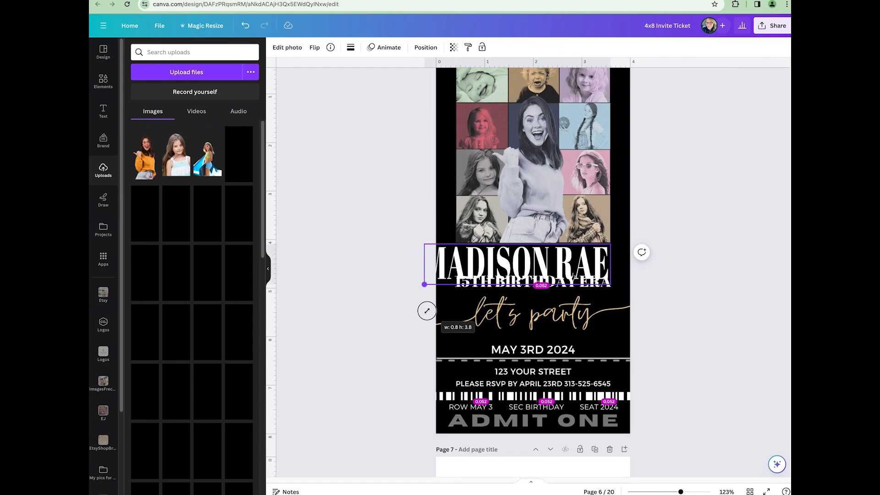
{"action": "left_click", "coordinate": [447, 301]}
{"action": "mouse_move", "coordinate": [470, 260]}
{"action": "left_mouse_down"}
{"action": "mouse_move", "coordinate": [494, 261]}
{"action": "mouse_move", "coordinate": [476, 243]}
{"action": "mouse_move", "coordinate": [476, 273]}
{"action": "mouse_move", "coordinate": [475, 246]}
{"action": "left_mouse_up"}
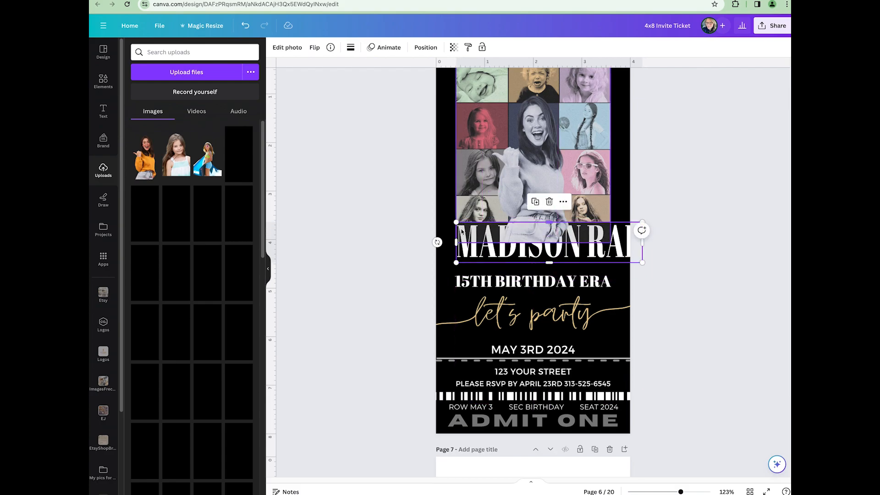
{"action": "left_click_drag", "start_coordinate": [641, 264], "coordinate": [624, 255]}
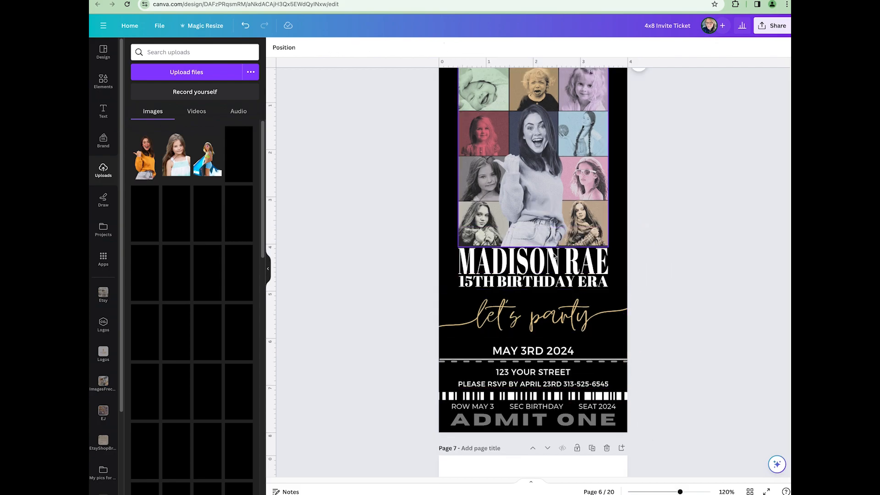
- Apply a custom Duotone effect to the gold "let's party" script graphic
{"action": "double_click", "coordinate": [550, 279]}
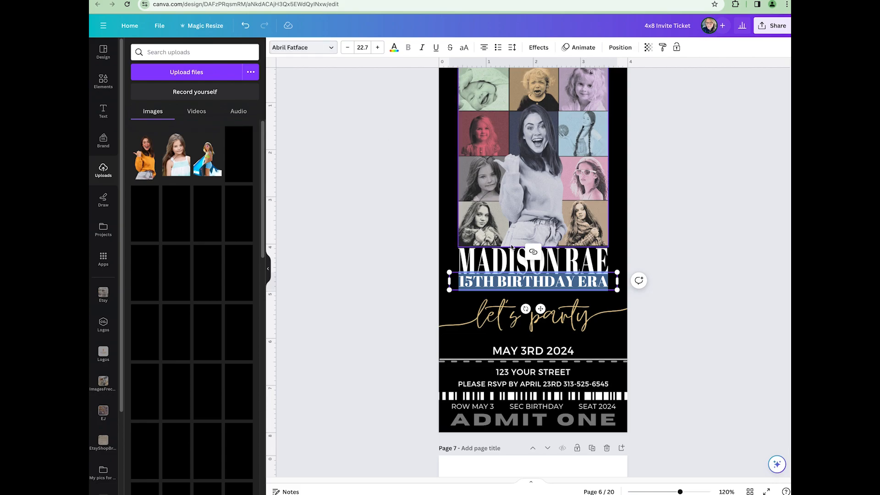
{"action": "scroll", "coordinate": [531, 231], "scroll_direction": "down", "scroll_amount": 1}
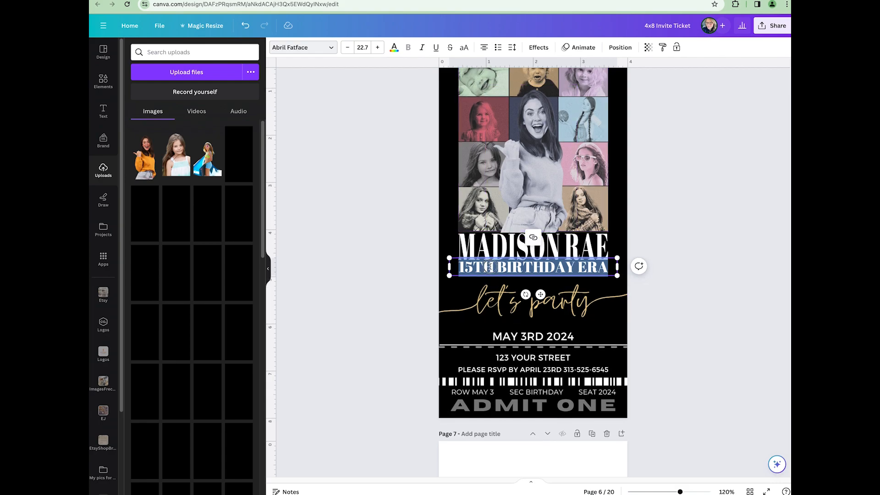
{"action": "left_click", "coordinate": [495, 303]}
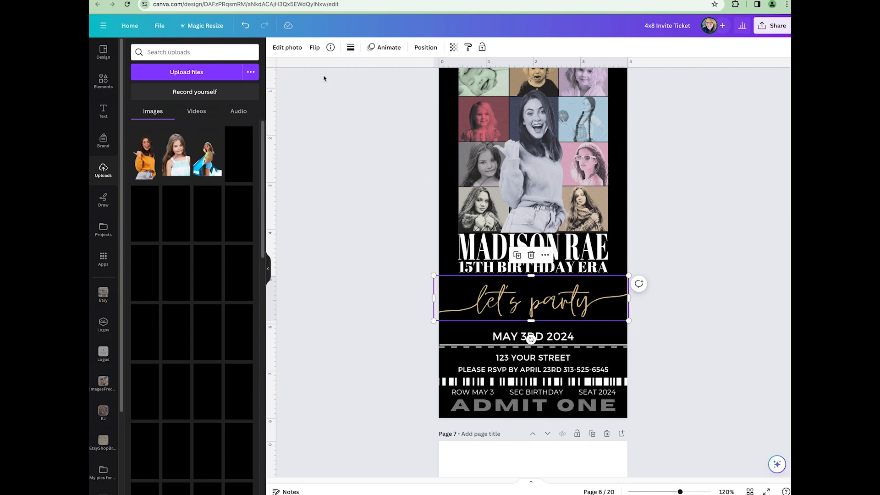
{"action": "left_click", "coordinate": [287, 48]}
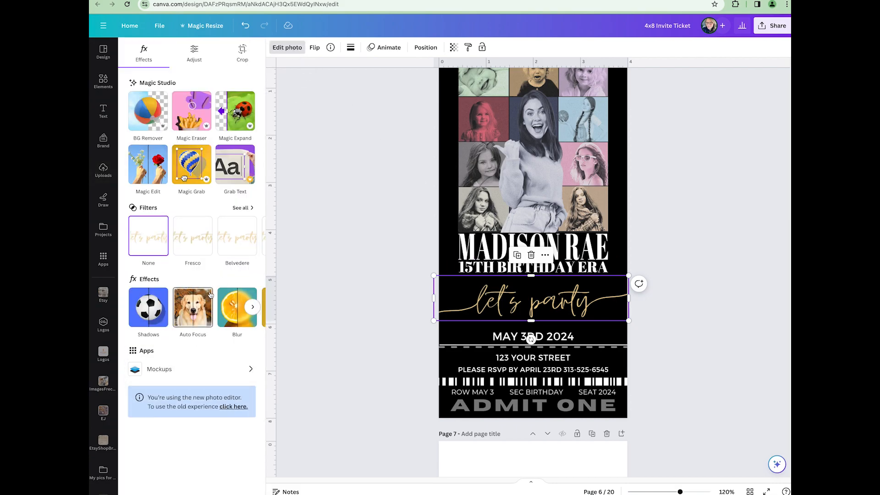
{"action": "left_click", "coordinate": [246, 307]}
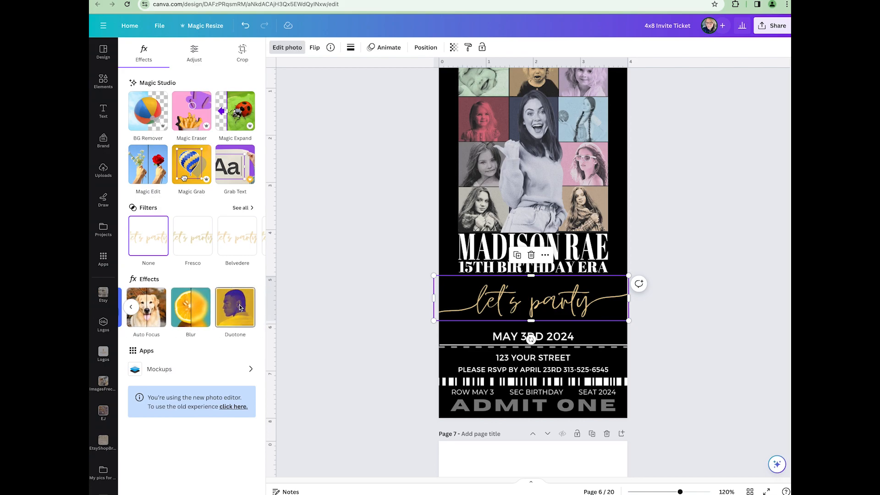
{"action": "left_click", "coordinate": [246, 308]}
{"action": "left_click", "coordinate": [153, 155]}
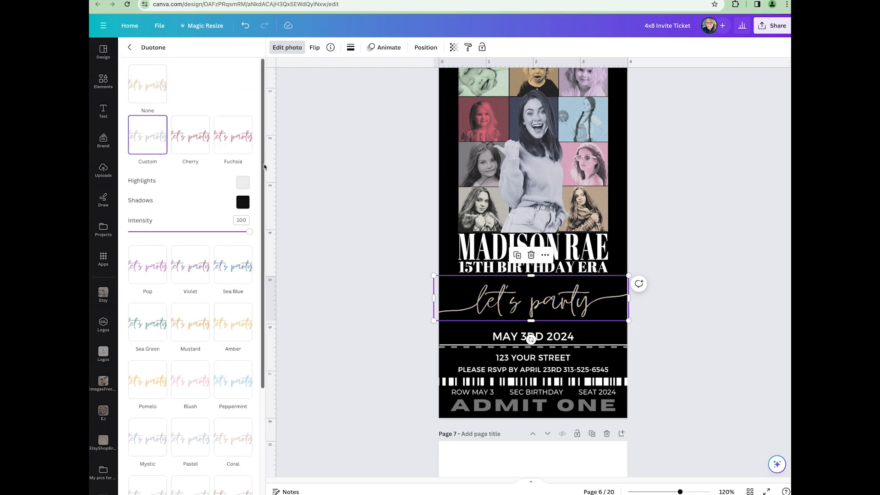
- Try white for both the highlights and shadows of the "let's party" duotone
{"action": "left_click", "coordinate": [243, 183]}
{"action": "left_click_drag", "start_coordinate": [253, 203], "coordinate": [223, 175]}
{"action": "left_click", "coordinate": [231, 191]}
{"action": "left_click", "coordinate": [244, 203]}
{"action": "left_click_drag", "start_coordinate": [269, 225], "coordinate": [204, 187]}
{"action": "left_click", "coordinate": [239, 177]}
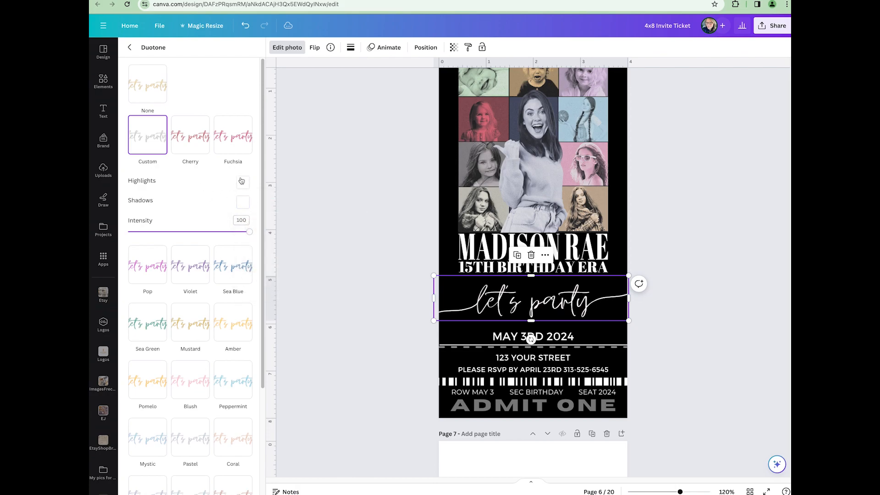
- Set both the highlights and shadows of the "let's party" duotone to red (#FF0000)
{"action": "left_click", "coordinate": [243, 182]}
{"action": "left_click_drag", "start_coordinate": [299, 212], "coordinate": [394, 183]}
{"action": "left_click", "coordinate": [233, 195]}
{"action": "left_click", "coordinate": [244, 202]}
{"action": "left_click_drag", "start_coordinate": [279, 226], "coordinate": [435, 202]}
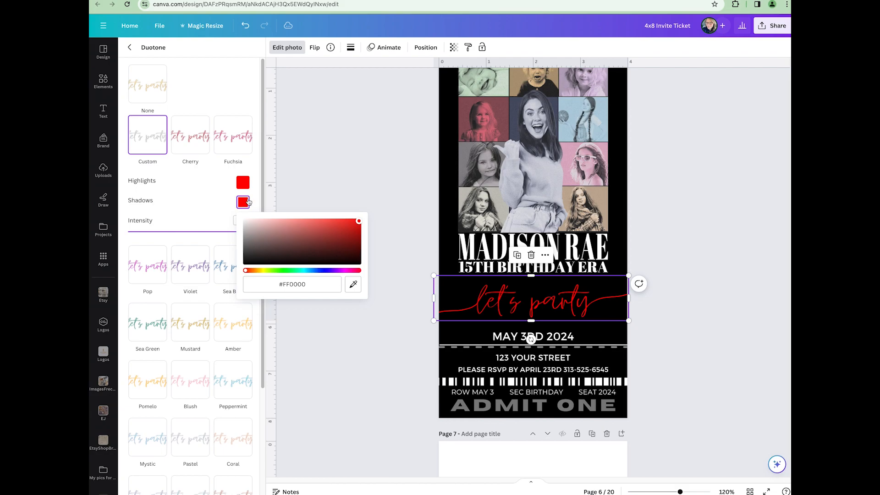
{"action": "left_click_drag", "start_coordinate": [295, 245], "coordinate": [226, 202]}
- Change the duotone highlights of the "let's party" graphic to white (#FFFFFF) for a pink tint
{"action": "left_click", "coordinate": [239, 181]}
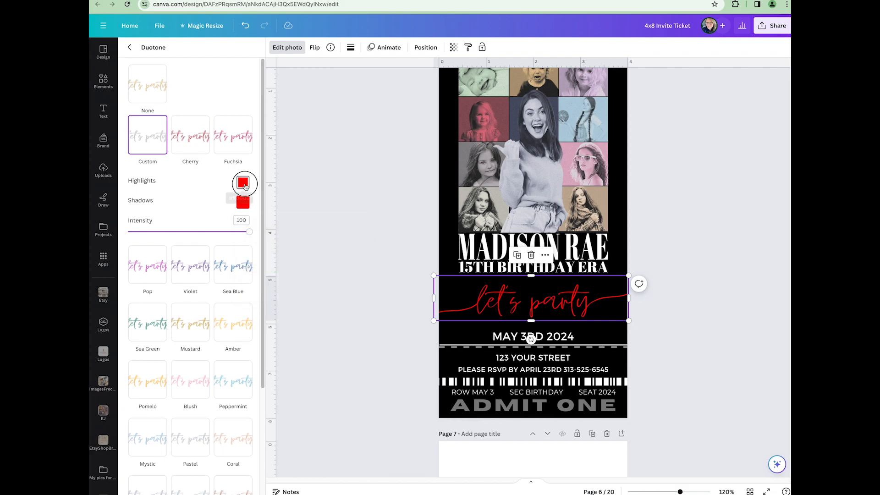
{"action": "left_click", "coordinate": [243, 183]}
{"action": "left_click_drag", "start_coordinate": [273, 226], "coordinate": [206, 255]}
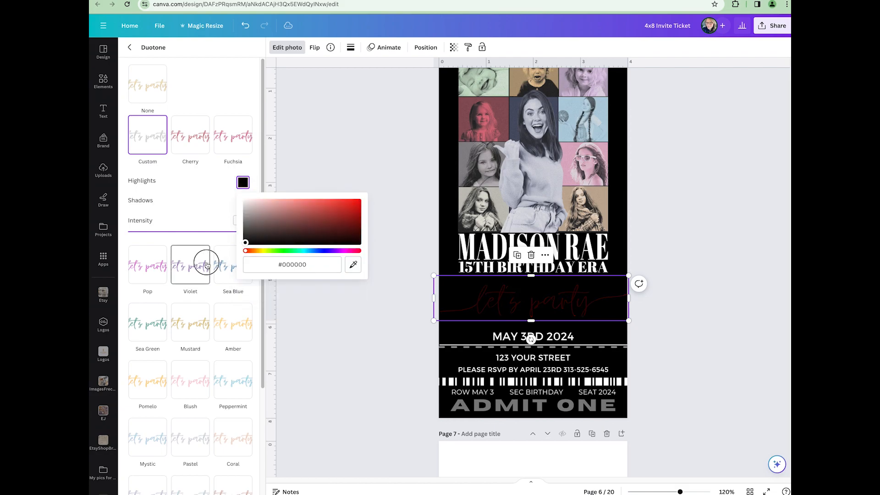
{"action": "mouse_move", "coordinate": [206, 266]}
{"action": "left_mouse_down"}
{"action": "mouse_move", "coordinate": [393, 196]}
{"action": "mouse_move", "coordinate": [393, 187]}
{"action": "mouse_move", "coordinate": [233, 167]}
{"action": "left_mouse_up"}
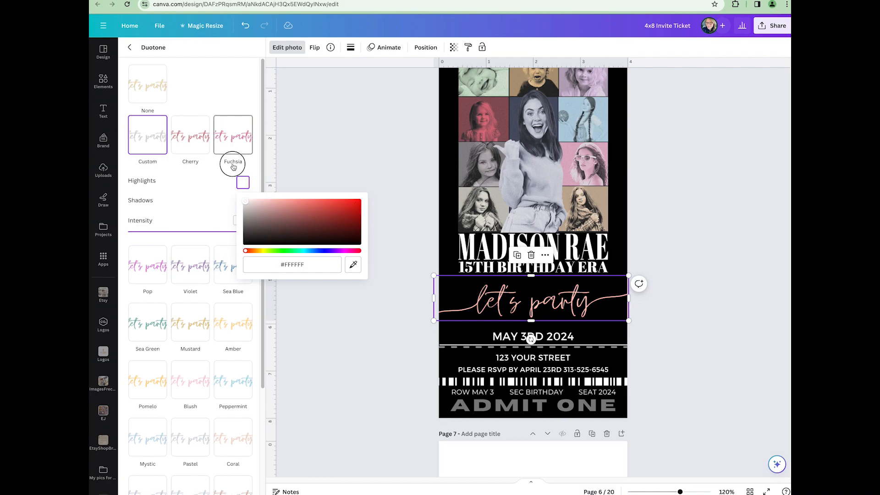
{"action": "left_click", "coordinate": [199, 200]}
- Recolour the "15TH BIRTHDAY ERA" text light pink (#FECCCC), sampled from the "let's party" lettering
{"action": "left_click", "coordinate": [476, 268]}
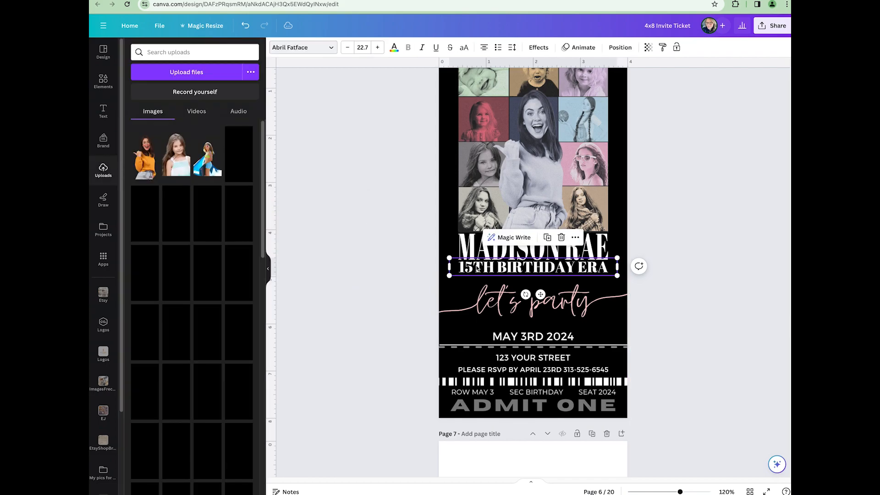
{"action": "double_click", "coordinate": [478, 269]}
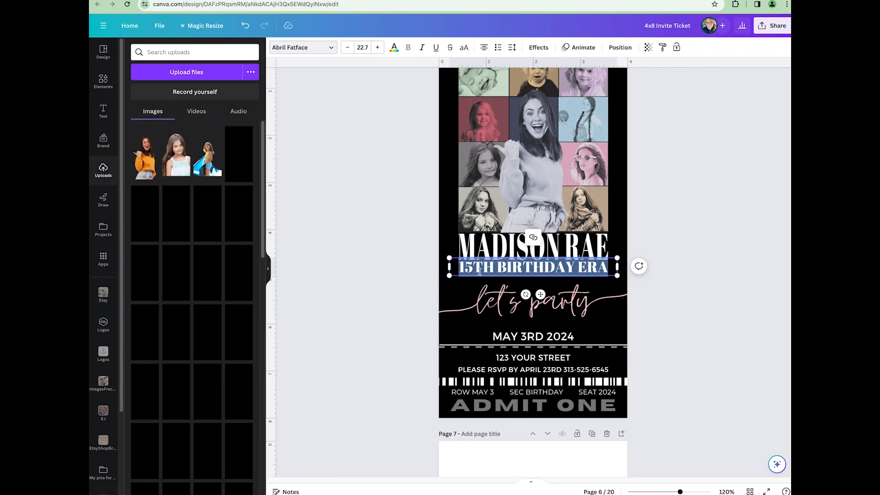
{"action": "left_click", "coordinate": [394, 48]}
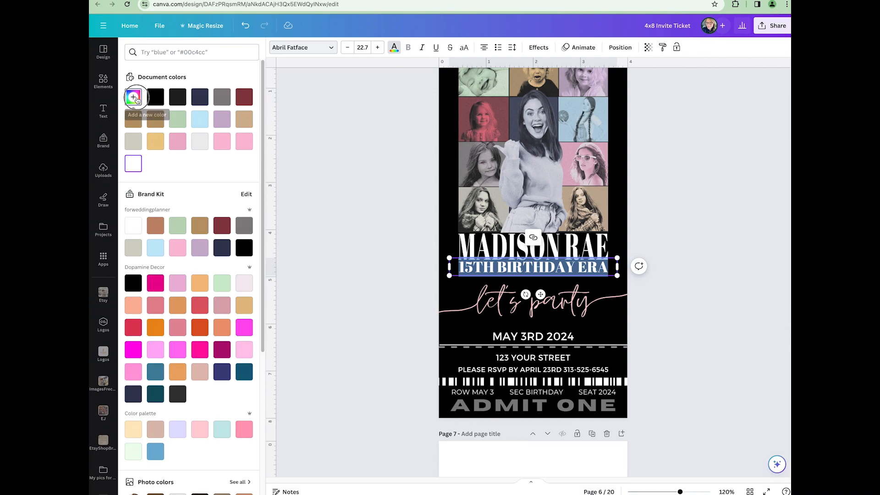
{"action": "left_click", "coordinate": [134, 98]}
{"action": "left_click_drag", "start_coordinate": [228, 139], "coordinate": [209, 139]}
{"action": "left_click", "coordinate": [238, 181]}
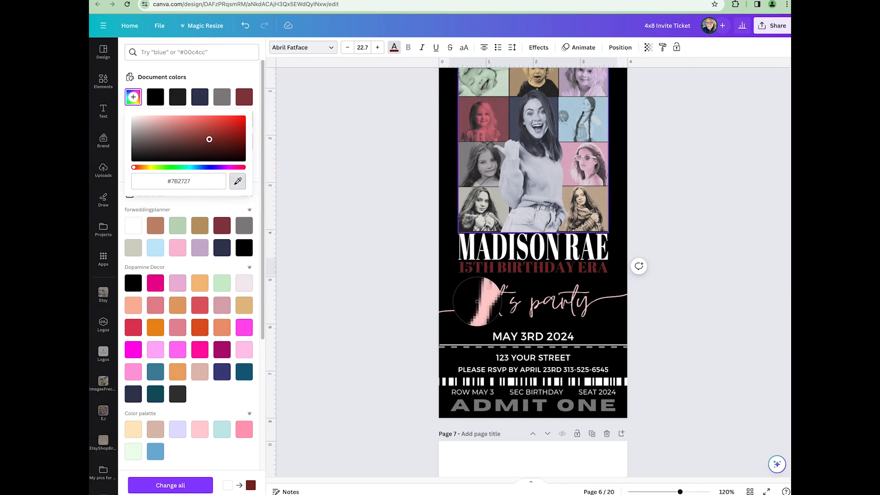
{"action": "left_click", "coordinate": [484, 301]}
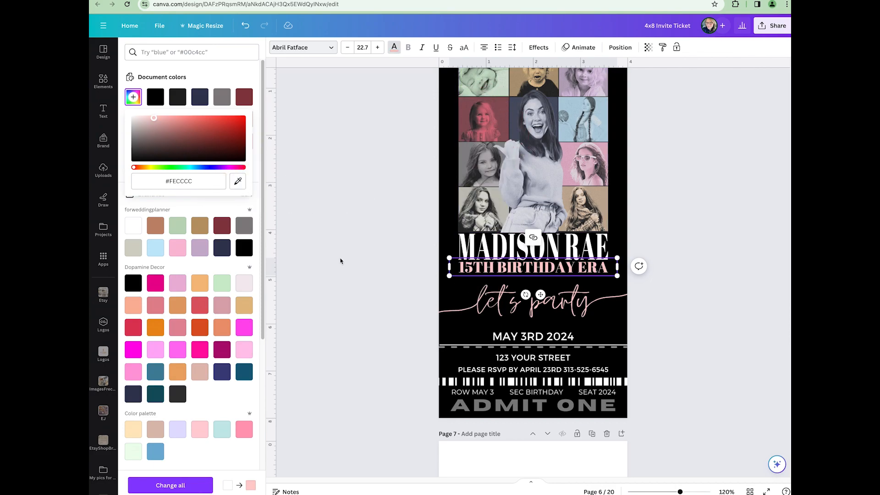
- Remove the blank line above the street address in the date text box and insert a fresh line break there
{"action": "left_click", "coordinate": [384, 265]}
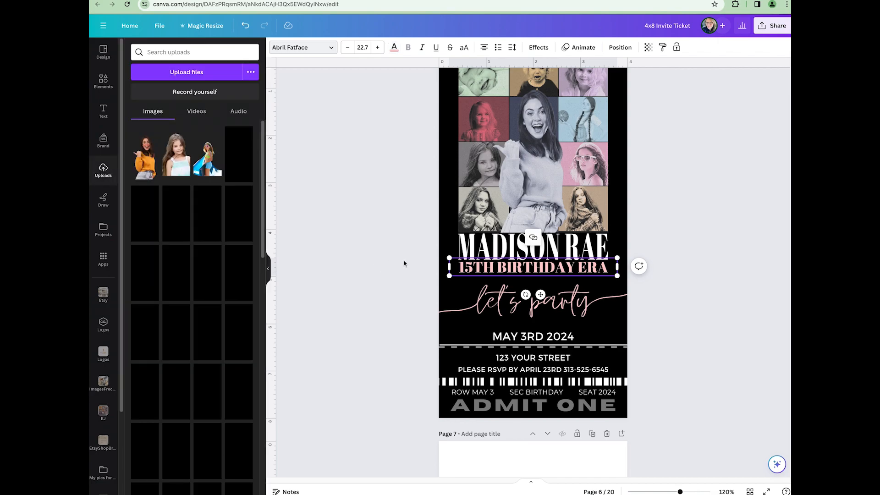
{"action": "left_click", "coordinate": [517, 337]}
{"action": "triple_click", "coordinate": [518, 336]}
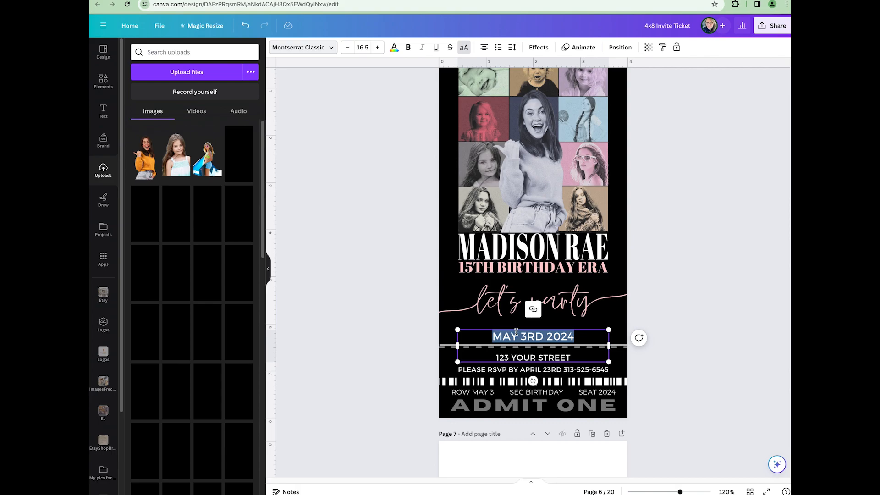
{"action": "triple_click", "coordinate": [523, 358]}
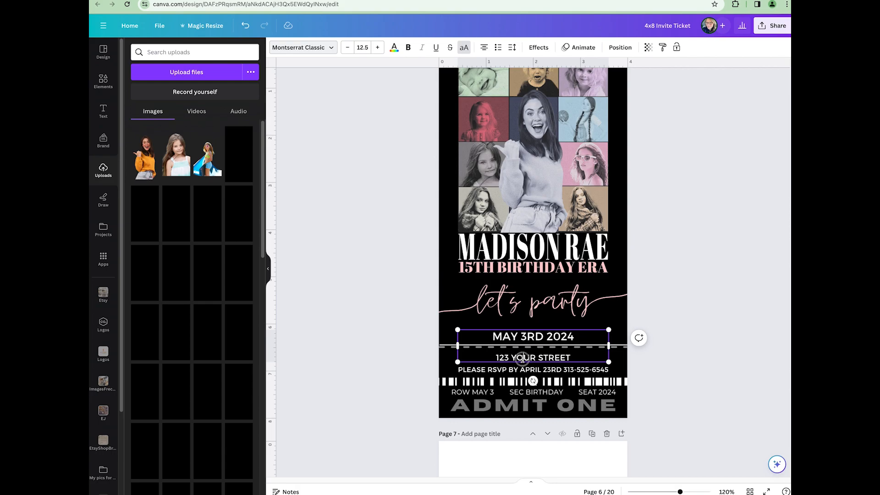
{"action": "left_click", "coordinate": [495, 357]}
{"action": "key", "text": "BackSpace"}
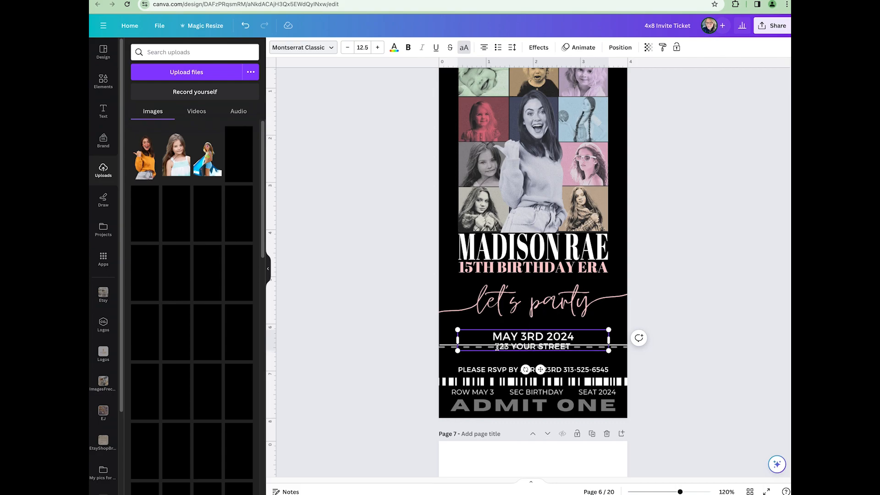
{"action": "key", "text": "Return"}
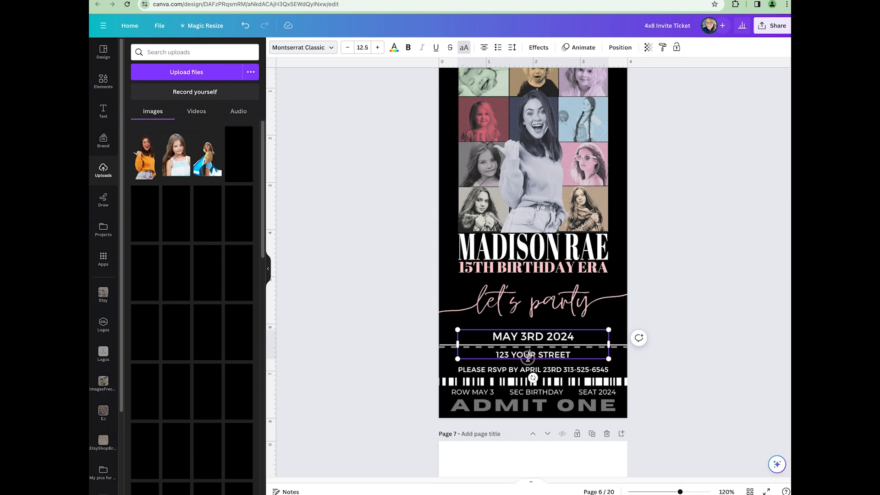
{"action": "triple_click", "coordinate": [528, 357]}
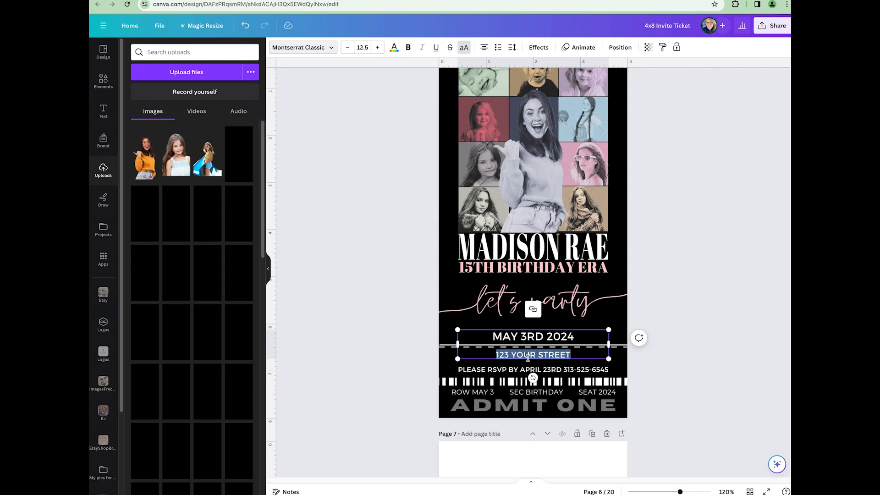
{"action": "triple_click", "coordinate": [499, 370]}
- Recolour the ticket's barcode strip light pink (#FAC8C8), sampled from the pink lettering above it
{"action": "left_click", "coordinate": [502, 383]}
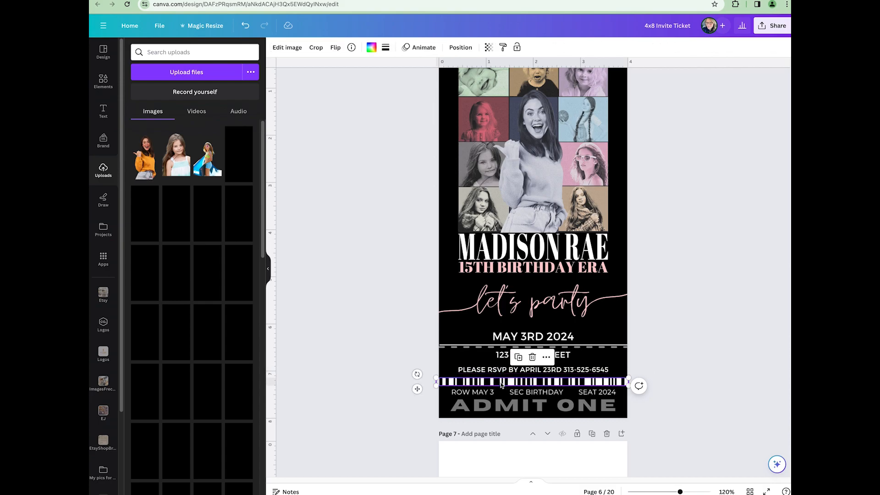
{"action": "left_click", "coordinate": [372, 48]}
{"action": "left_click", "coordinate": [178, 142]}
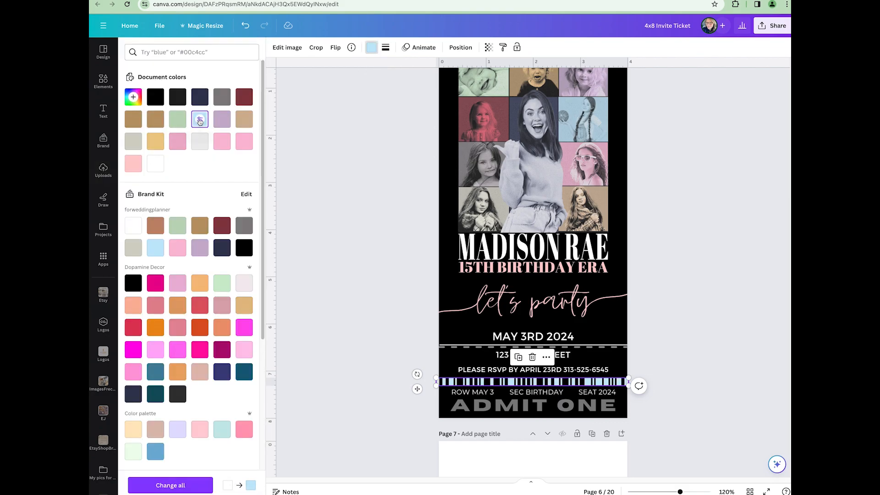
{"action": "left_click", "coordinate": [134, 97]}
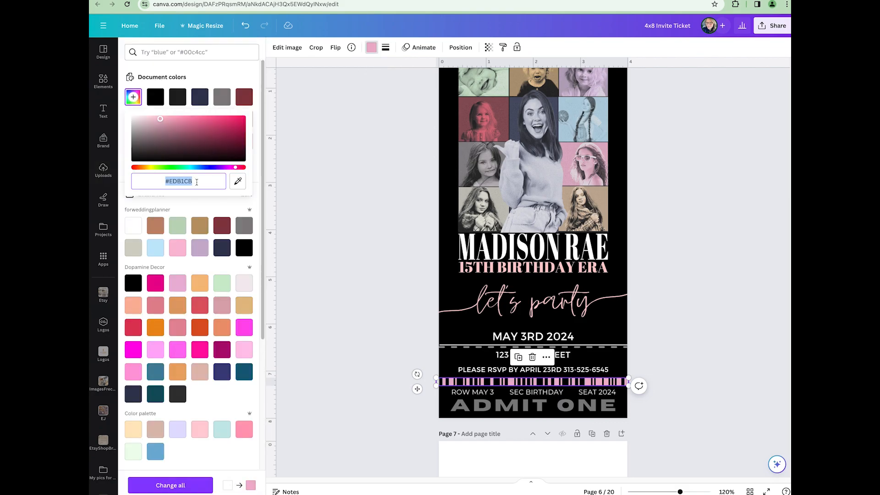
{"action": "left_click", "coordinate": [237, 181]}
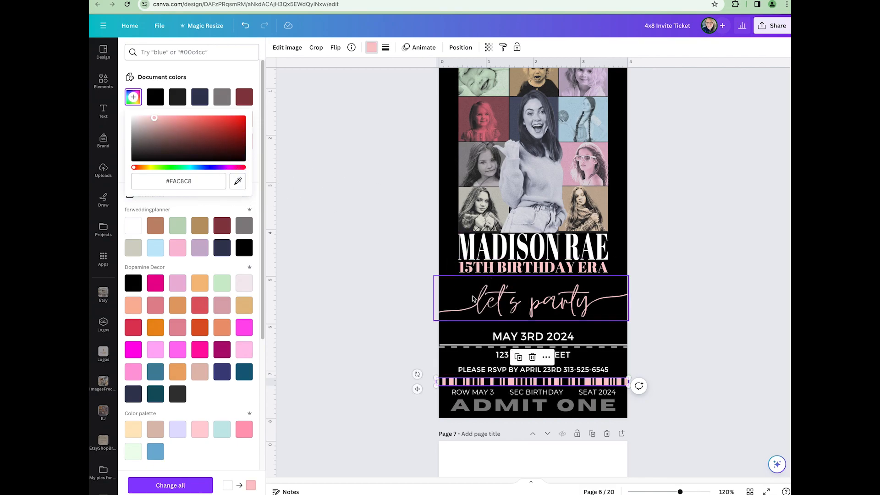
{"action": "left_click", "coordinate": [366, 329]}
- Inspect the row, section and "ADMIT ONE" texts on page 6, and look through the other ticket designs up to page 3
{"action": "left_click", "coordinate": [468, 389]}
{"action": "left_click", "coordinate": [468, 389]}
{"action": "key", "text": "Tab"}
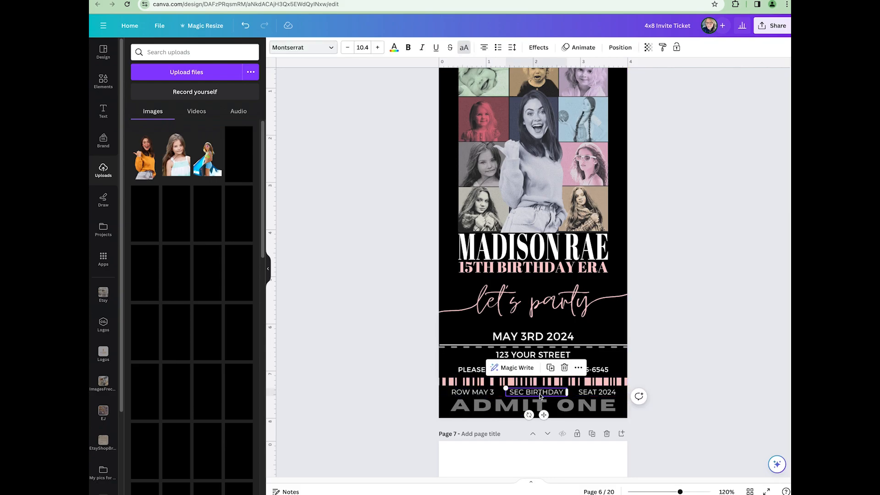
{"action": "key", "text": "Tab"}
{"action": "key", "text": "Tab"}
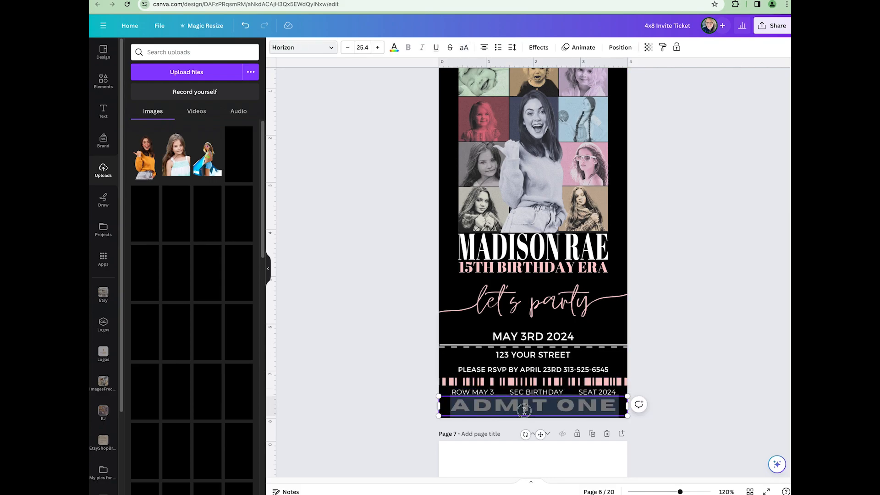
{"action": "scroll", "coordinate": [530, 413], "scroll_direction": "up", "scroll_amount": 3}
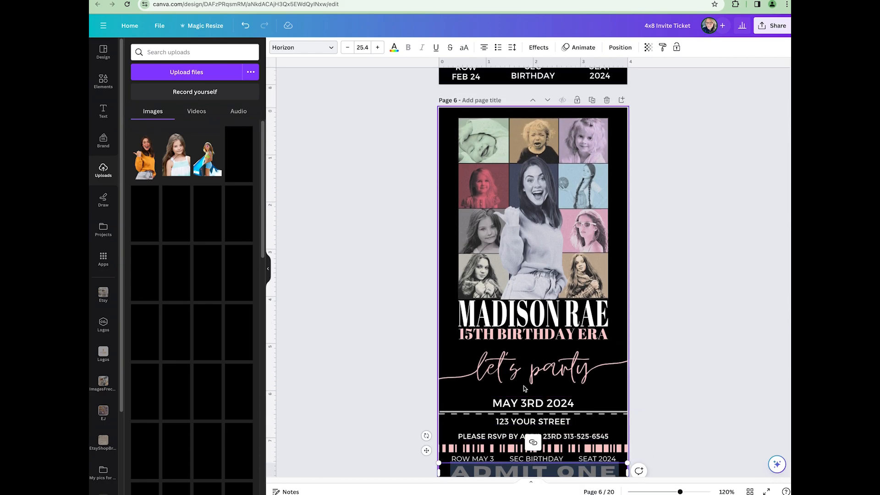
{"action": "left_click", "coordinate": [528, 403]}
{"action": "scroll", "coordinate": [529, 405], "scroll_direction": "up", "scroll_amount": 5}
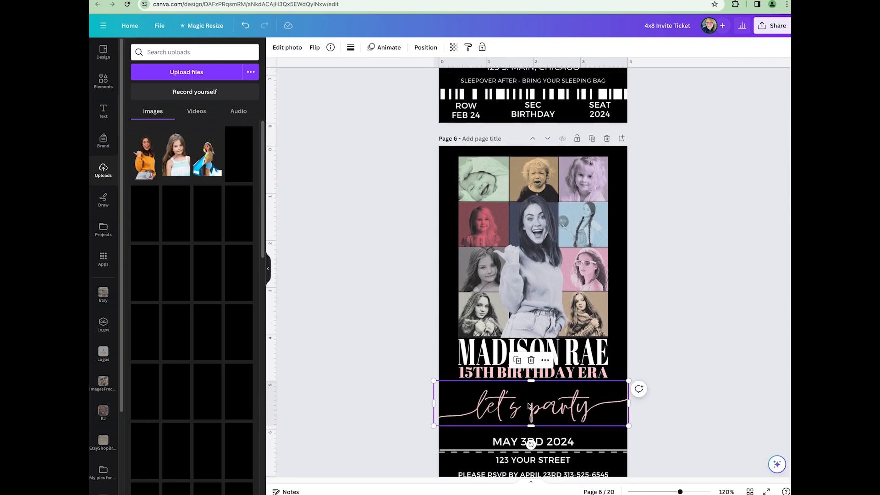
{"action": "scroll", "coordinate": [528, 406], "scroll_direction": "up", "scroll_amount": 20}
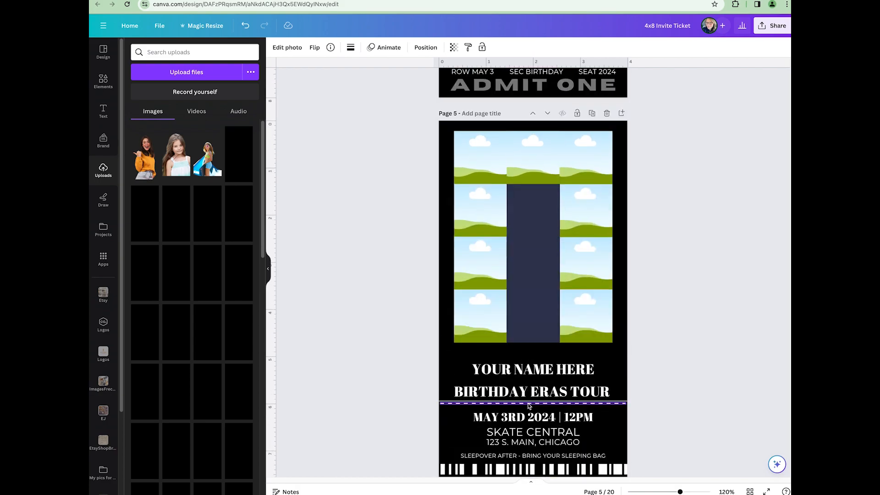
{"action": "scroll", "coordinate": [529, 405], "scroll_direction": "up", "scroll_amount": 1}
{"action": "scroll", "coordinate": [528, 406], "scroll_direction": "up", "scroll_amount": 2}
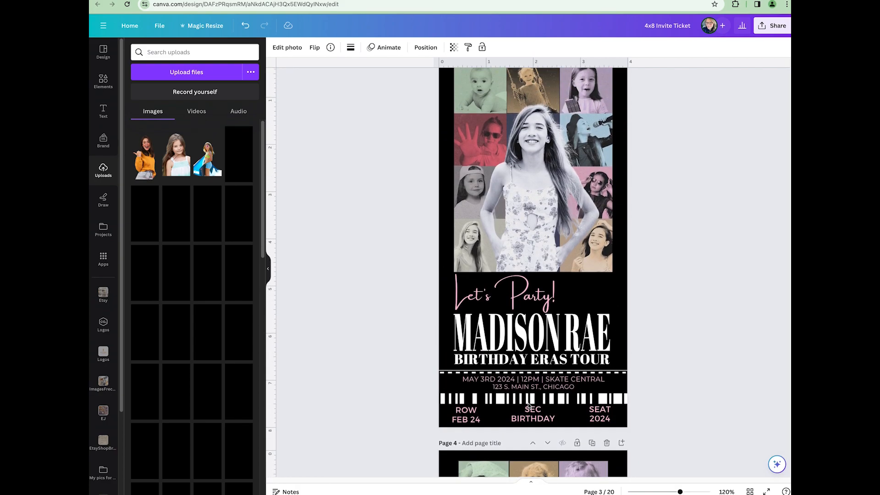
- Try replacing the "Let's Party!" text on page 3 with "fgdfgf" and undo the replacement
{"action": "left_click", "coordinate": [512, 326]}
{"action": "left_click", "coordinate": [513, 325]}
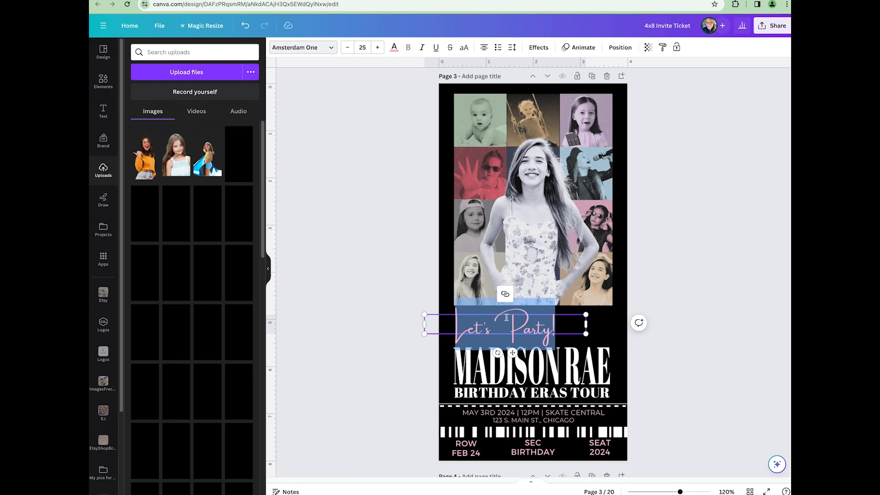
{"action": "type", "text": "fgdfgf"}
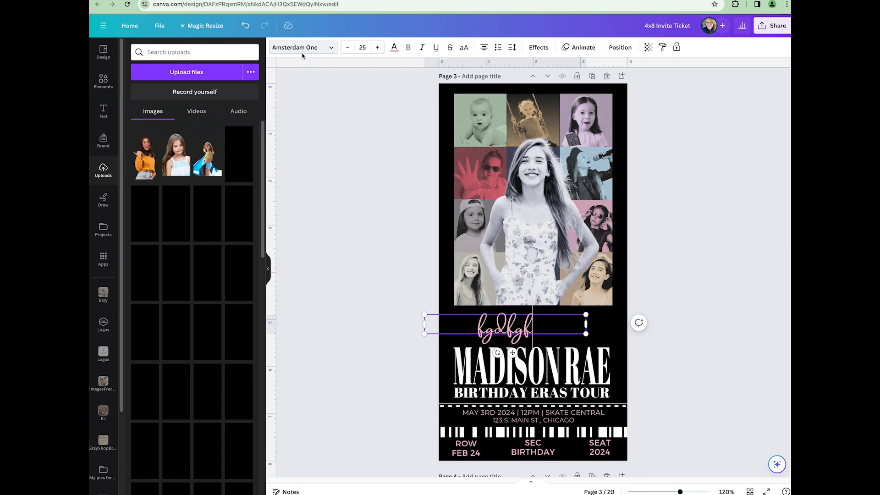
{"action": "left_click", "coordinate": [246, 25]}
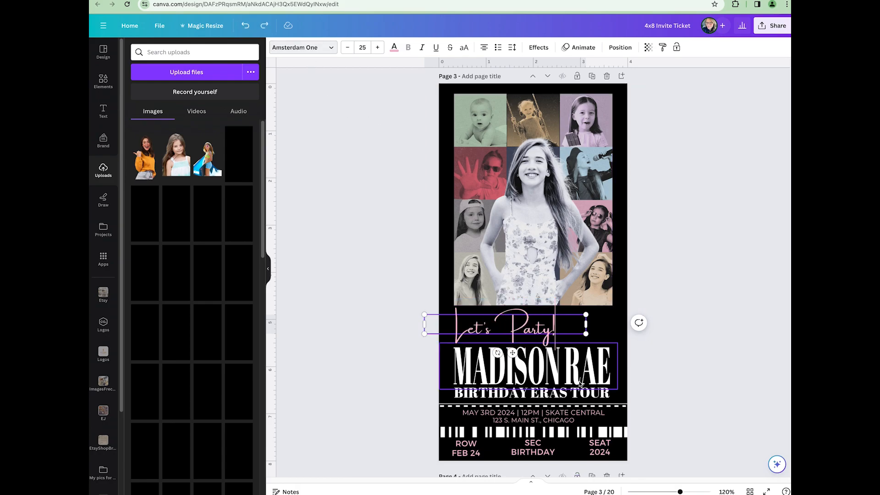
{"action": "scroll", "coordinate": [580, 383], "scroll_direction": "down", "scroll_amount": 8}
{"action": "left_click", "coordinate": [556, 380]}
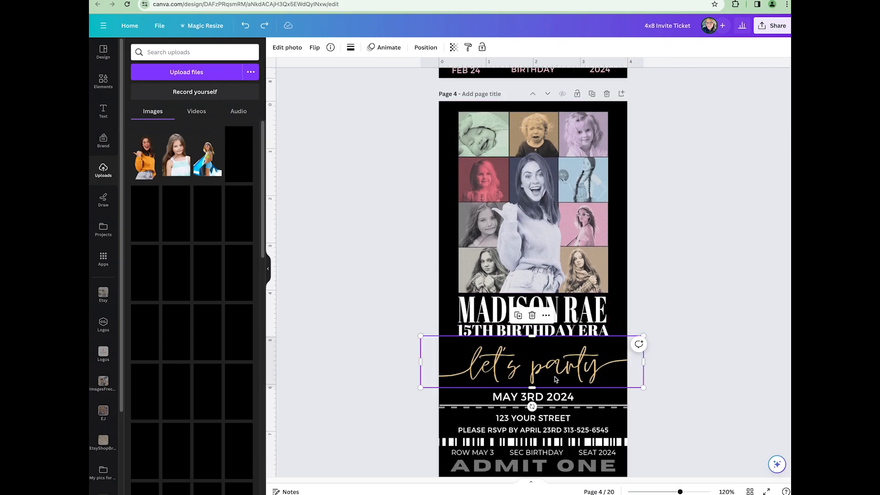
{"action": "scroll", "coordinate": [556, 380], "scroll_direction": "down", "scroll_amount": 2}
{"action": "left_click", "coordinate": [524, 271]}
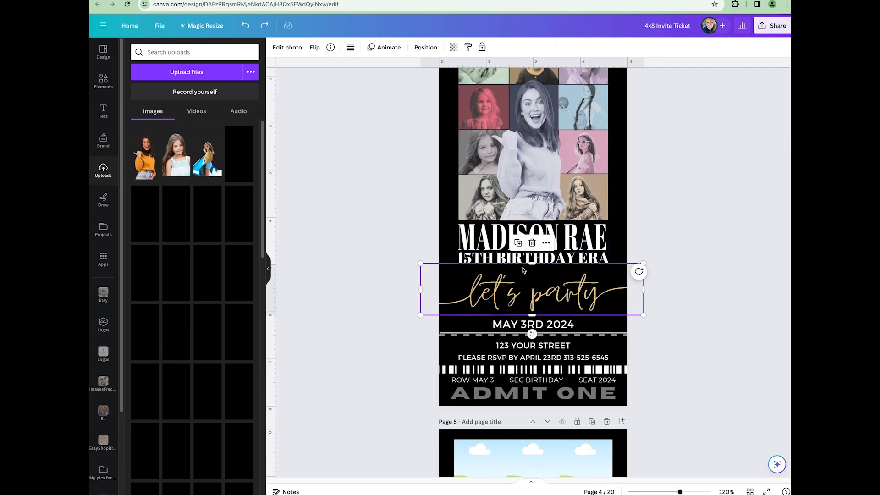
- Change the font of the "Let's Party!" text on page 3 to Sunday
{"action": "scroll", "coordinate": [523, 267], "scroll_direction": "up", "scroll_amount": 8}
{"action": "left_click", "coordinate": [497, 225]}
{"action": "double_click", "coordinate": [497, 225]}
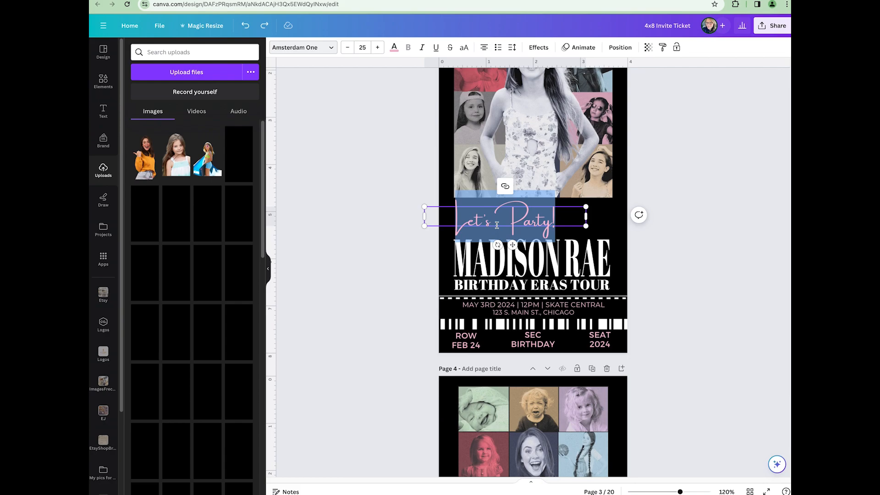
{"action": "left_click", "coordinate": [327, 46]}
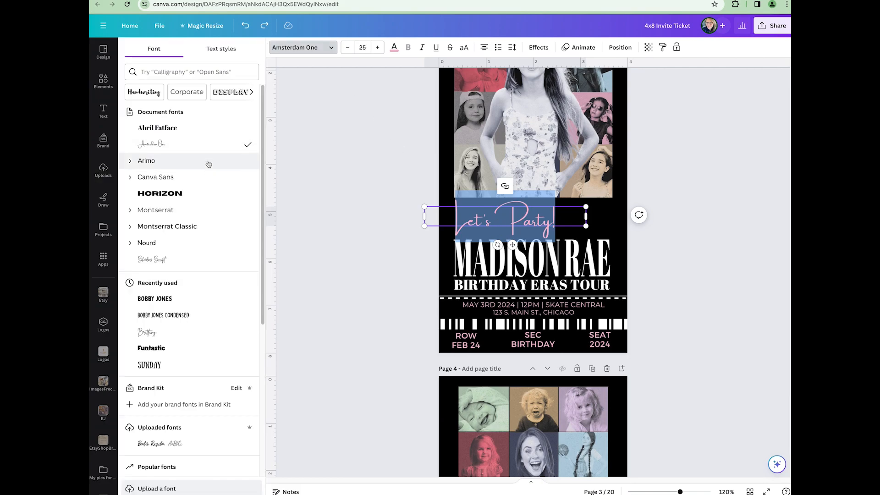
{"action": "scroll", "coordinate": [190, 383], "scroll_direction": "down", "scroll_amount": 2}
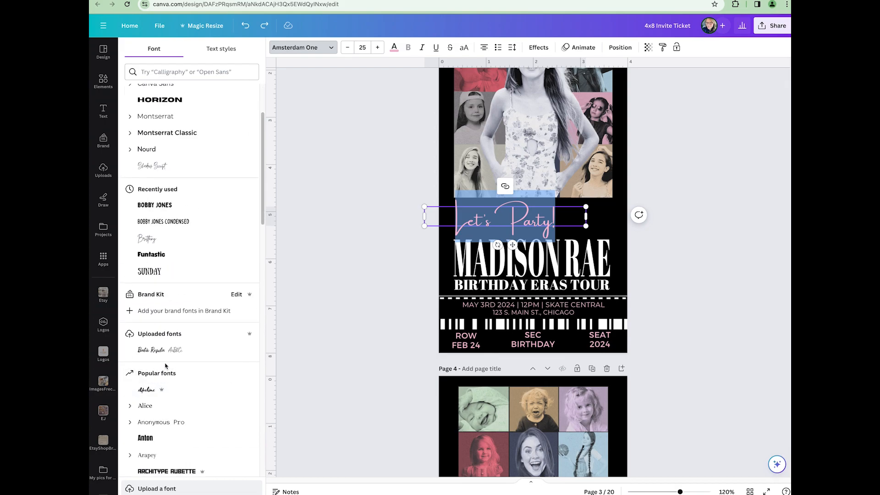
{"action": "scroll", "coordinate": [156, 353], "scroll_direction": "up", "scroll_amount": 1}
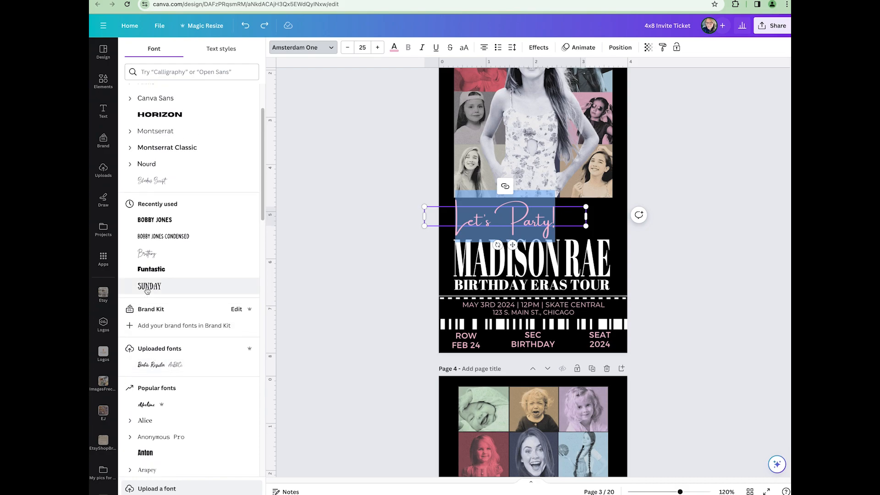
{"action": "left_click", "coordinate": [147, 289]}
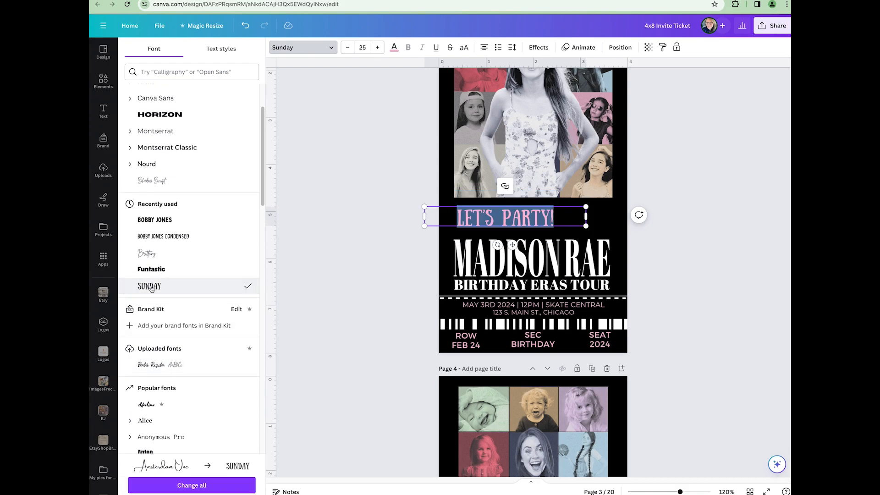
{"action": "left_click", "coordinate": [403, 274]}
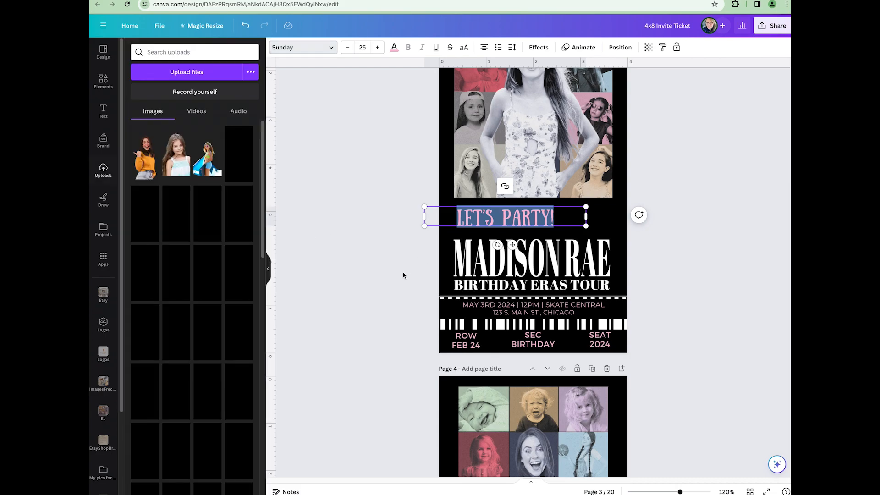
{"action": "left_click", "coordinate": [404, 275]}
- Move the "LET'S PARTY!" text down closer to the name and centre it horizontally on the page
{"action": "mouse_move", "coordinate": [556, 216]}
{"action": "left_mouse_down"}
{"action": "mouse_move", "coordinate": [552, 224]}
{"action": "mouse_move", "coordinate": [571, 223]}
{"action": "mouse_move", "coordinate": [556, 223]}
{"action": "left_mouse_up"}
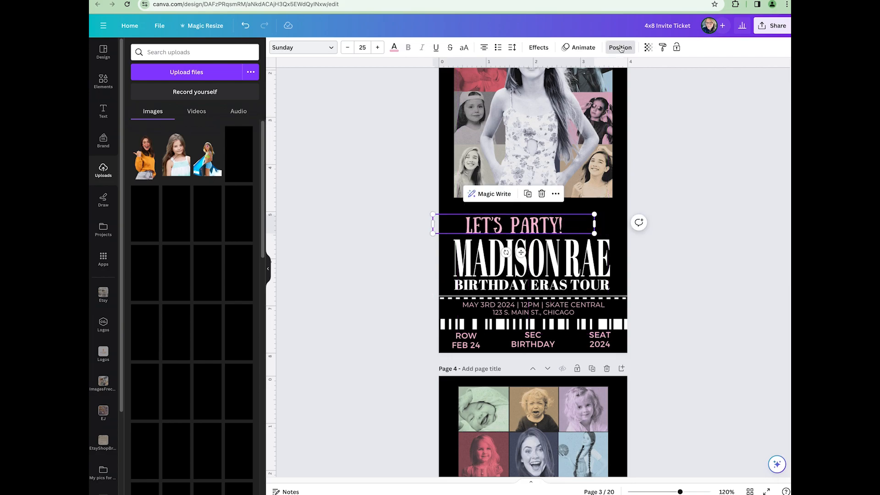
{"action": "left_click", "coordinate": [621, 48]}
{"action": "left_click", "coordinate": [156, 49]}
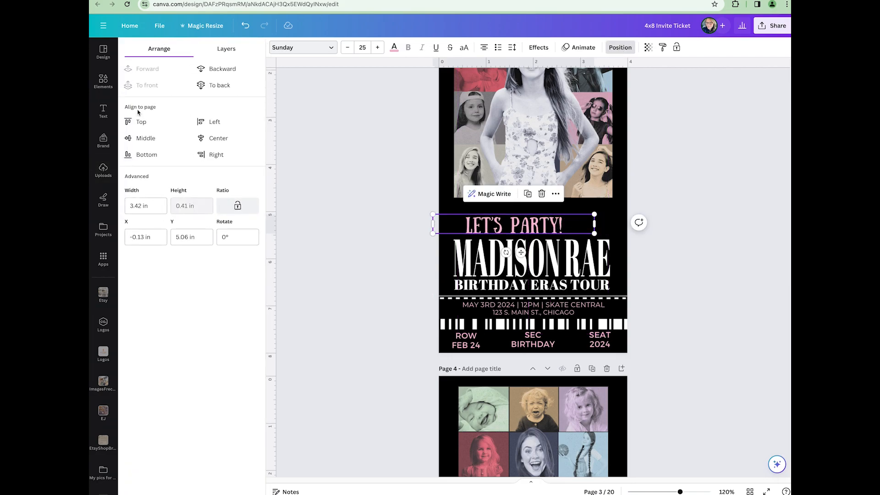
{"action": "left_click", "coordinate": [215, 139]}
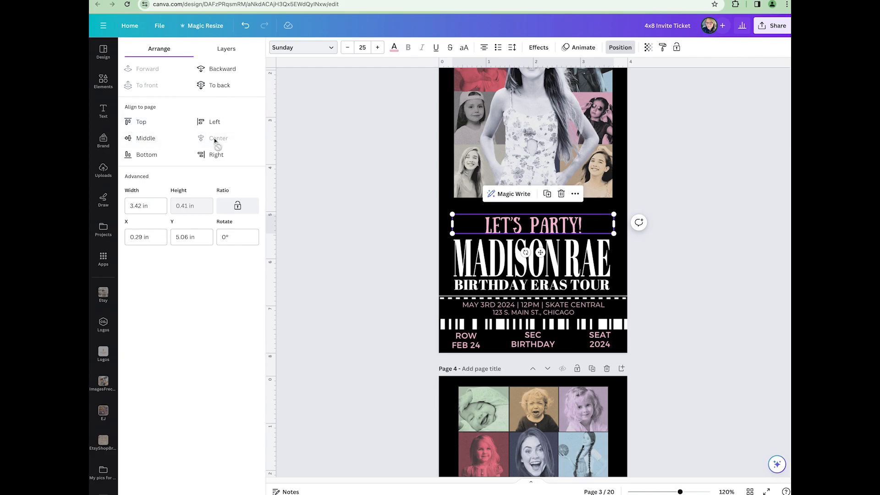
- Try left and right text alignment on the "LET'S PARTY!" line and return it to centred alignment
{"action": "double_click", "coordinate": [553, 223]}
{"action": "left_click_drag", "start_coordinate": [553, 223], "coordinate": [550, 223]}
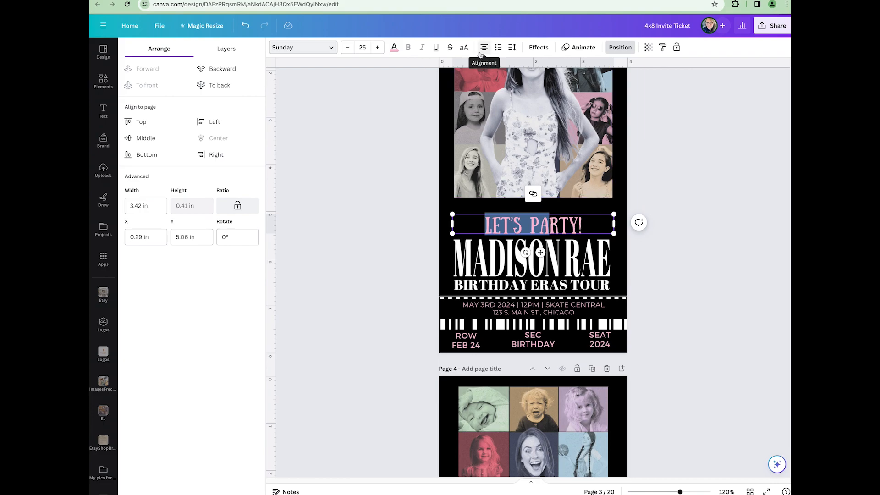
{"action": "triple_click", "coordinate": [555, 224]}
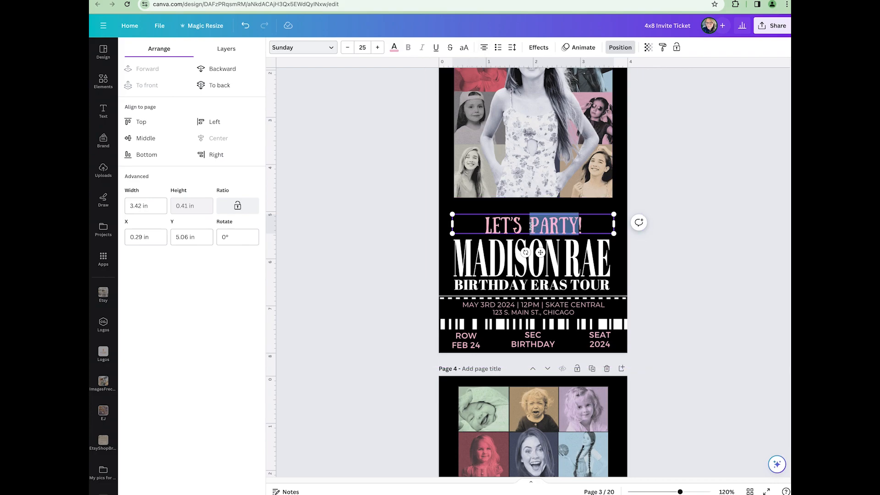
{"action": "left_click", "coordinate": [485, 47]}
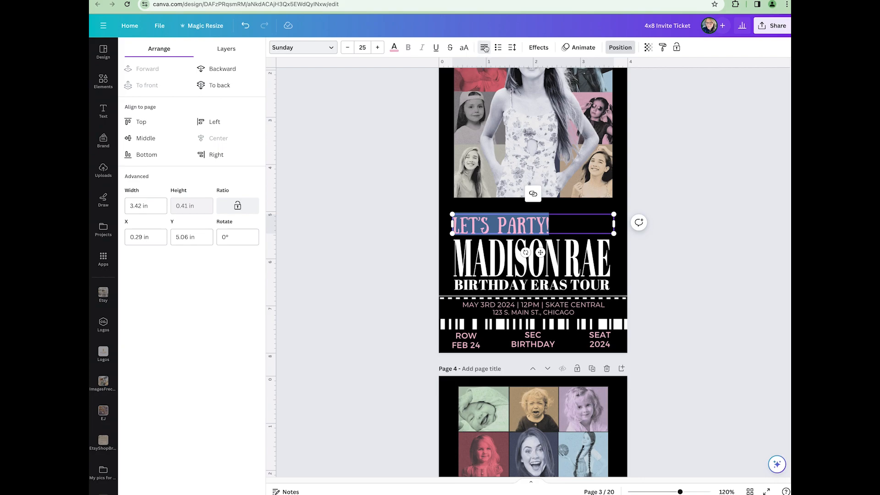
{"action": "left_click", "coordinate": [484, 48]}
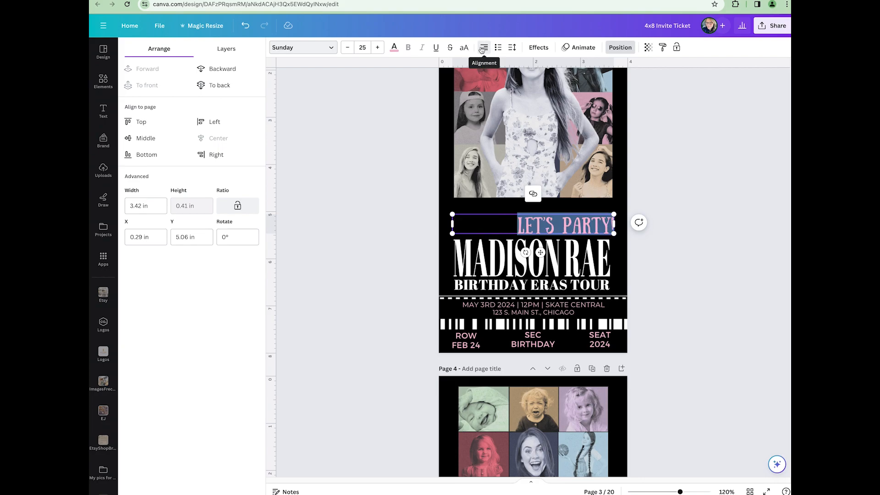
{"action": "left_click", "coordinate": [483, 47]}
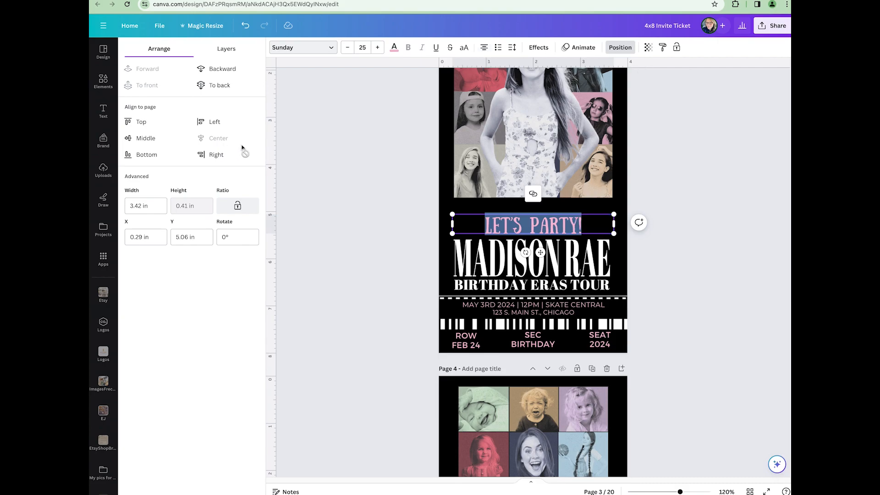
- Narrow the large name image on page 3 from both sides so its frame matches the photo grid's width
{"action": "left_click", "coordinate": [499, 260]}
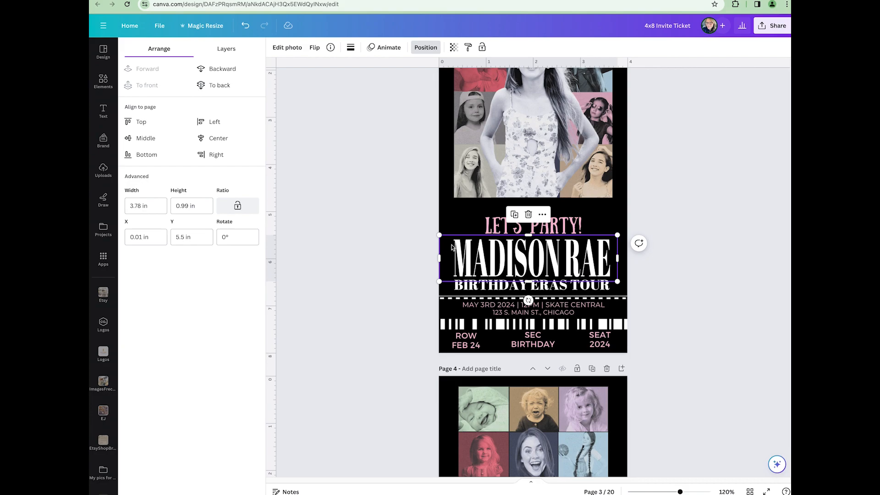
{"action": "left_click_drag", "start_coordinate": [440, 257], "coordinate": [451, 256]}
{"action": "left_click_drag", "start_coordinate": [618, 256], "coordinate": [615, 258]}
{"action": "key", "text": "Escape"}
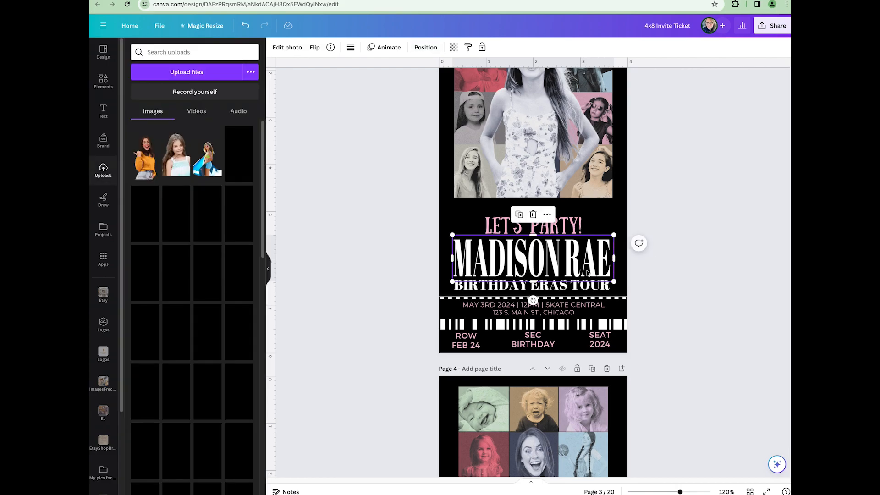
- Centre the "BIRTHDAY ERAS TOUR" line, the date and address text, and the "SEC BIRTHDAY" text horizontally on page 3
{"action": "left_click", "coordinate": [585, 292]}
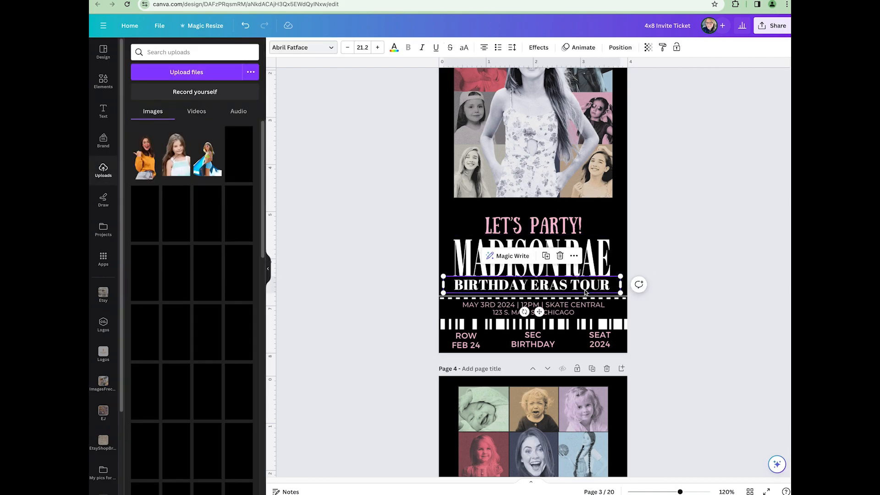
{"action": "left_click", "coordinate": [627, 53]}
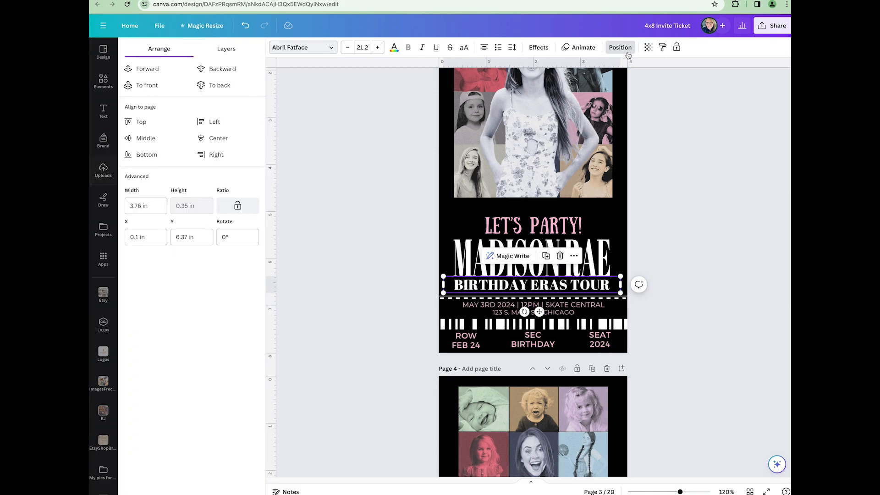
{"action": "left_click", "coordinate": [218, 138]}
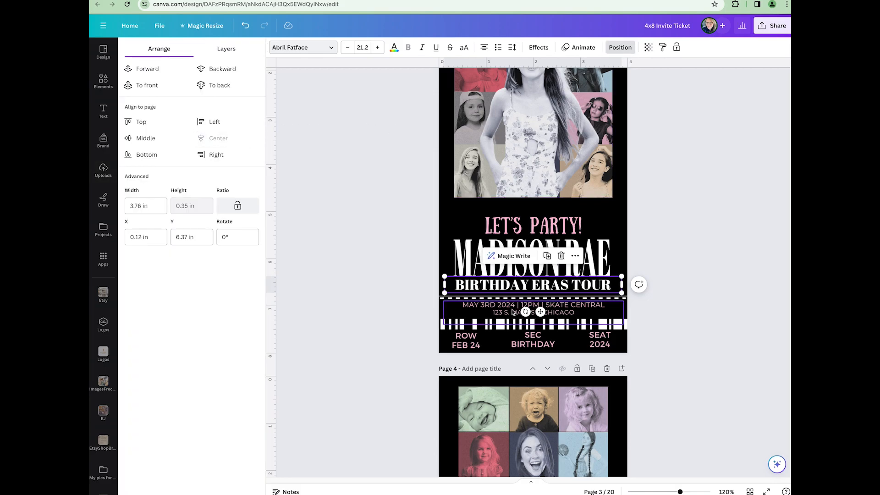
{"action": "left_click", "coordinate": [503, 310]}
{"action": "left_click", "coordinate": [534, 337]}
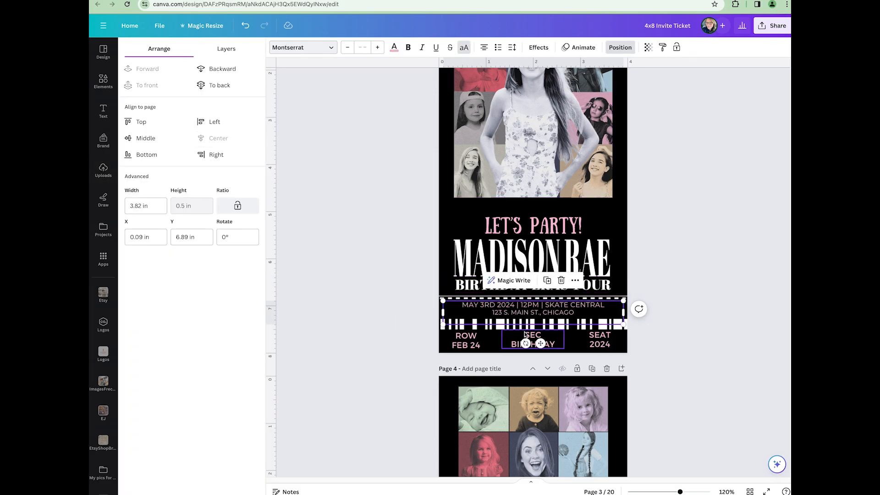
{"action": "left_click", "coordinate": [219, 138]}
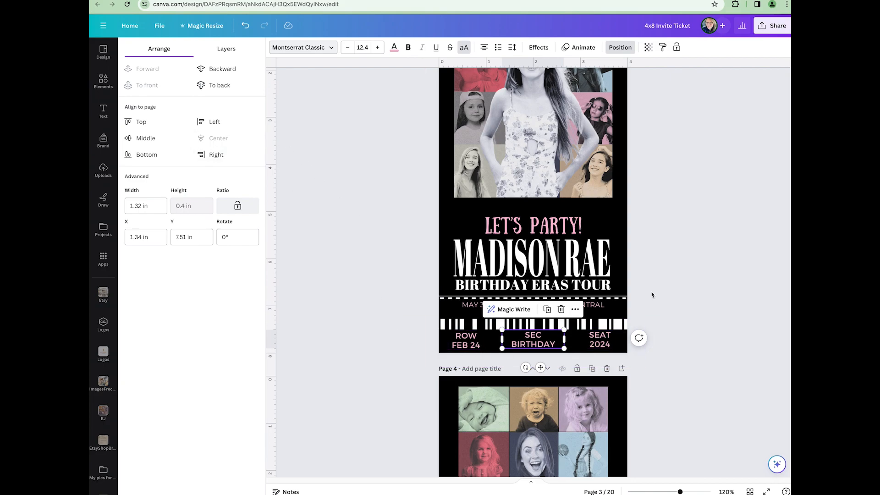
- Review the text layouts of the tickets on pages 1 and 2, including the sleepover line
{"action": "scroll", "coordinate": [477, 351], "scroll_direction": "up", "scroll_amount": 8}
{"action": "left_click", "coordinate": [500, 249]}
{"action": "left_click", "coordinate": [493, 271]}
{"action": "double_click", "coordinate": [492, 270]}
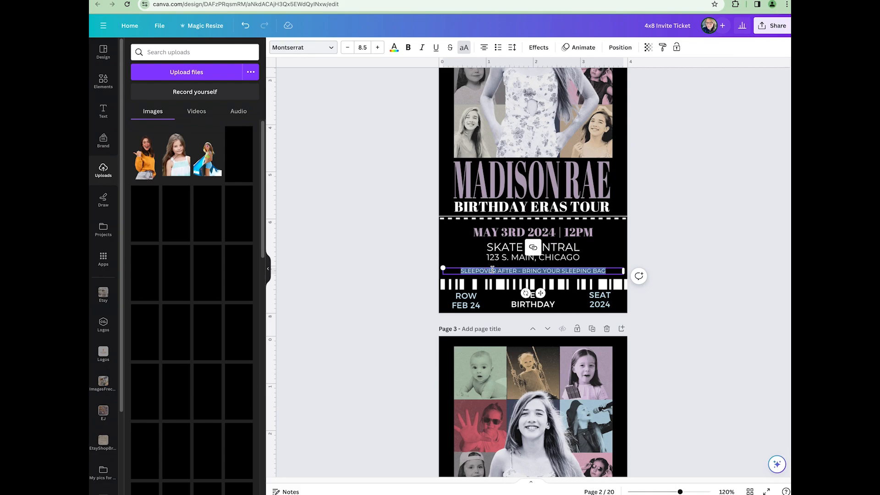
{"action": "scroll", "coordinate": [493, 270], "scroll_direction": "up", "scroll_amount": 6}
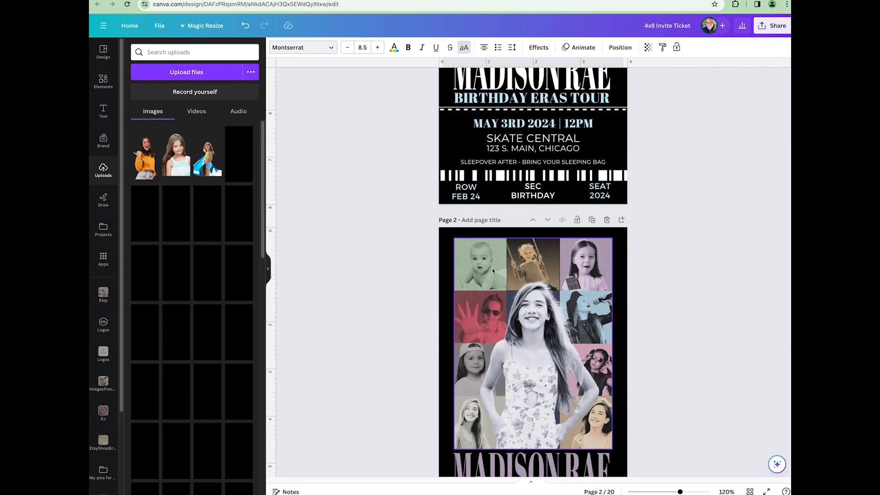
{"action": "scroll", "coordinate": [492, 271], "scroll_direction": "up", "scroll_amount": 4}
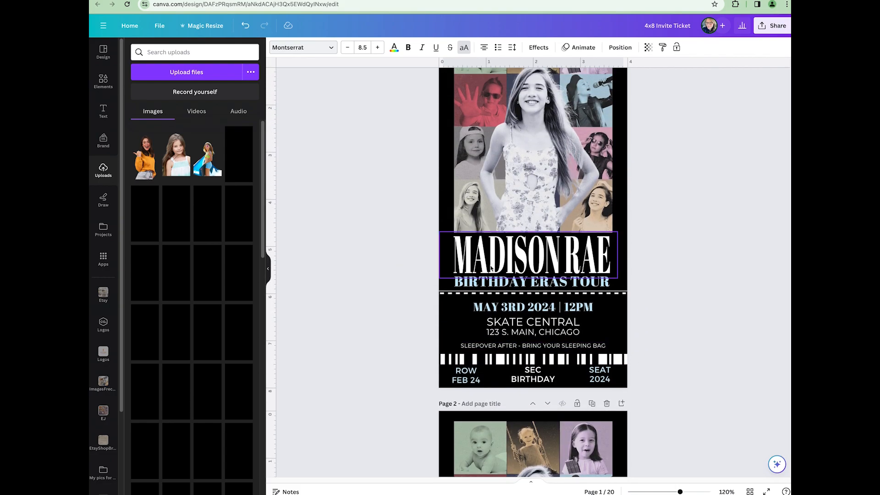
{"action": "scroll", "coordinate": [490, 272], "scroll_direction": "down", "scroll_amount": 3}
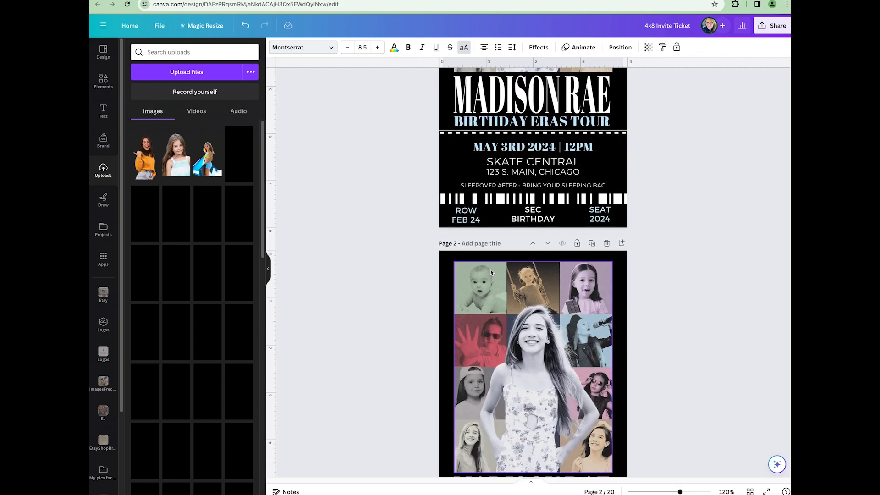
- Ungroup the solid and dashed divider lines on the page 6 ticket
{"action": "left_click", "coordinate": [619, 138]}
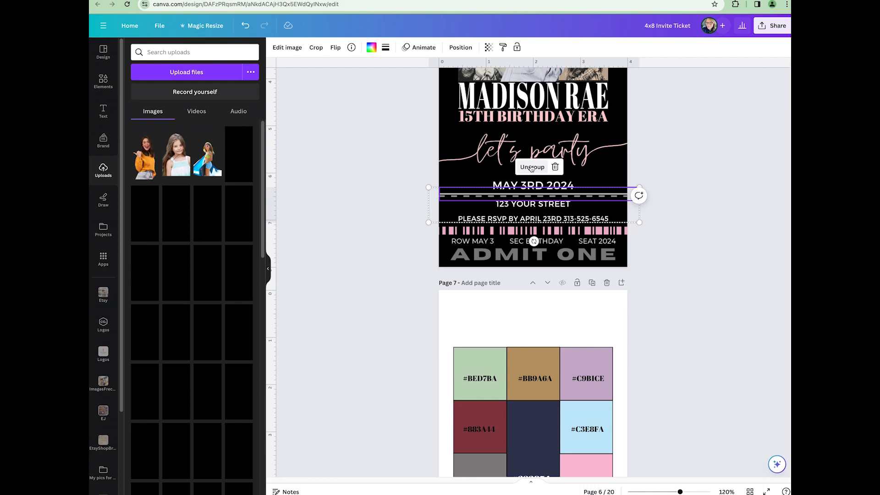
{"action": "left_click", "coordinate": [531, 169]}
{"action": "left_click", "coordinate": [664, 185]}
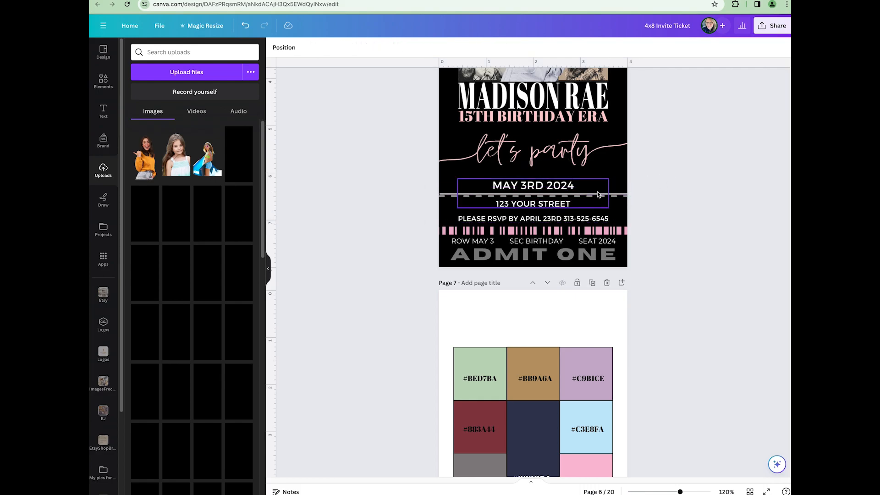
- Examine page 6's layer list to identify the text, photo, navy box and divider line layers
{"action": "left_click", "coordinate": [615, 197]}
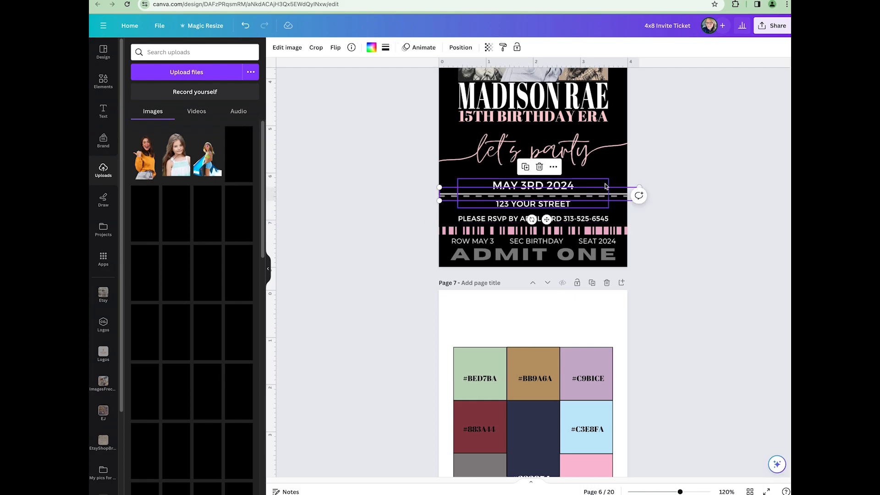
{"action": "left_click", "coordinate": [460, 48]}
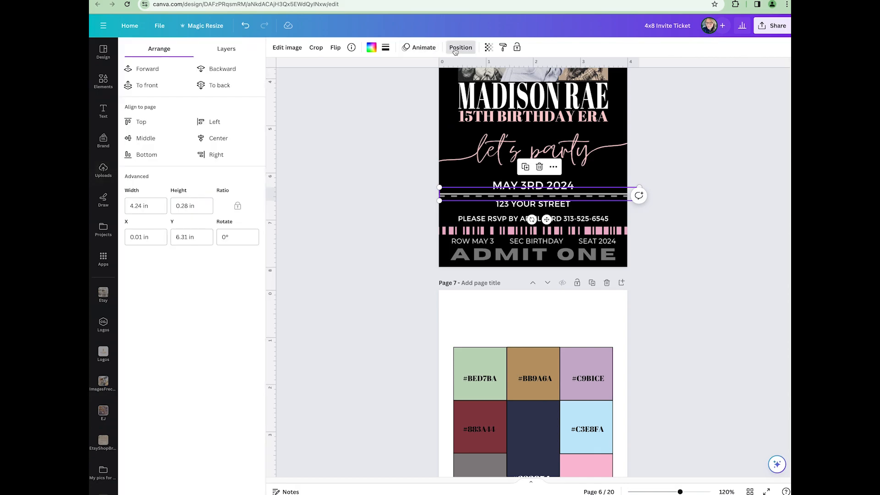
{"action": "left_click", "coordinate": [233, 53]}
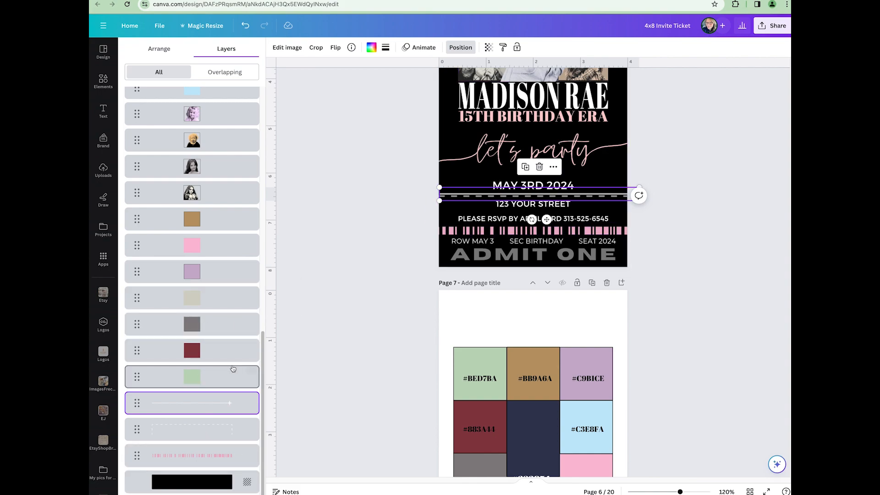
{"action": "scroll", "coordinate": [220, 367], "scroll_direction": "up", "scroll_amount": 10}
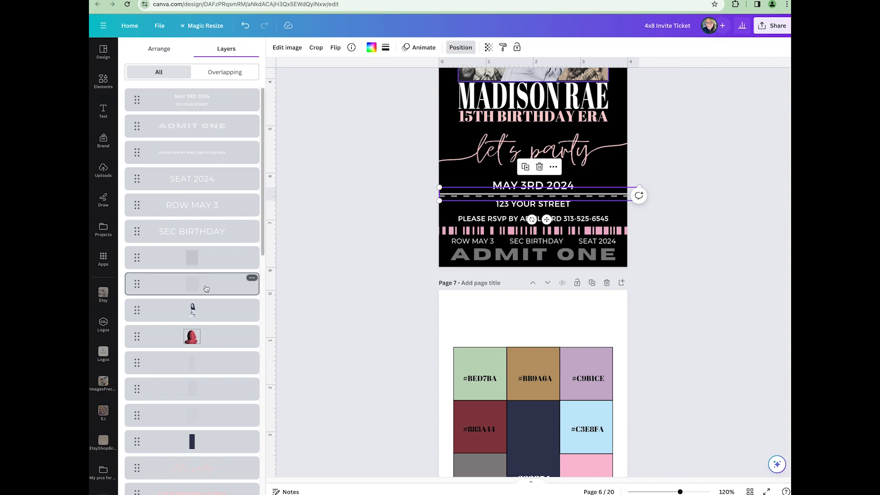
{"action": "left_click", "coordinate": [207, 320]}
{"action": "left_click", "coordinate": [208, 335]}
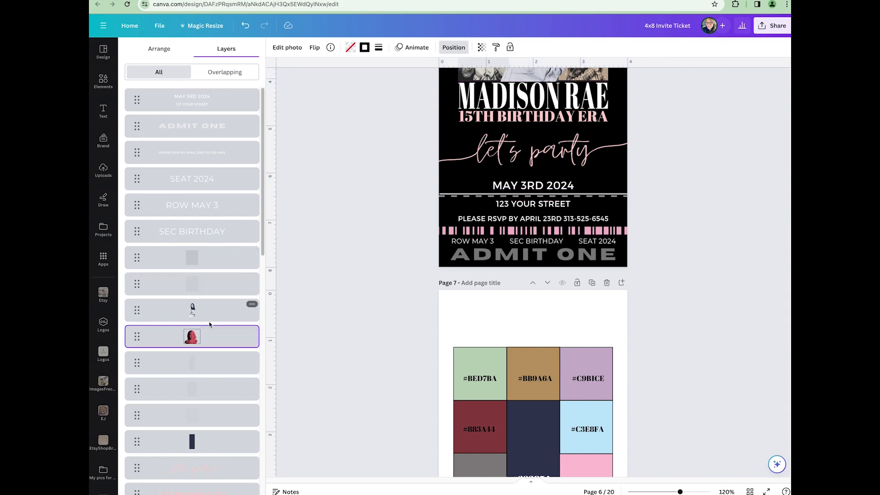
{"action": "scroll", "coordinate": [213, 330], "scroll_direction": "down", "scroll_amount": 4}
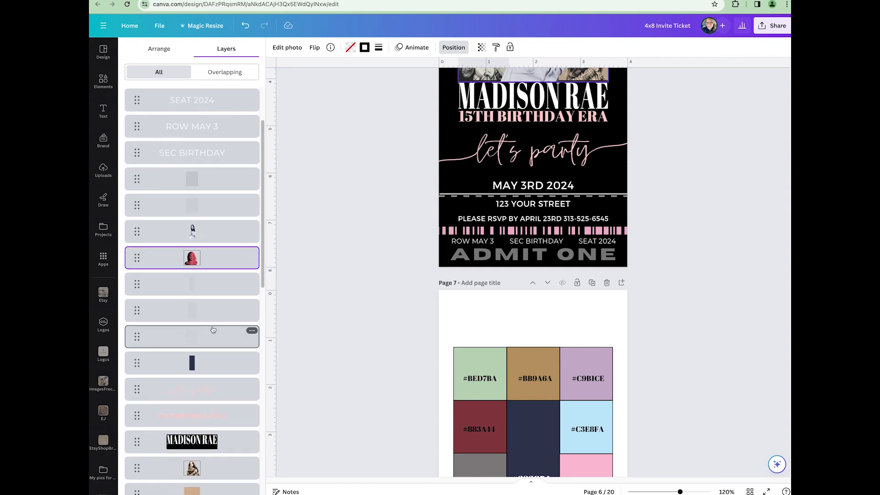
{"action": "scroll", "coordinate": [211, 321], "scroll_direction": "down", "scroll_amount": 1}
{"action": "left_click", "coordinate": [206, 317]}
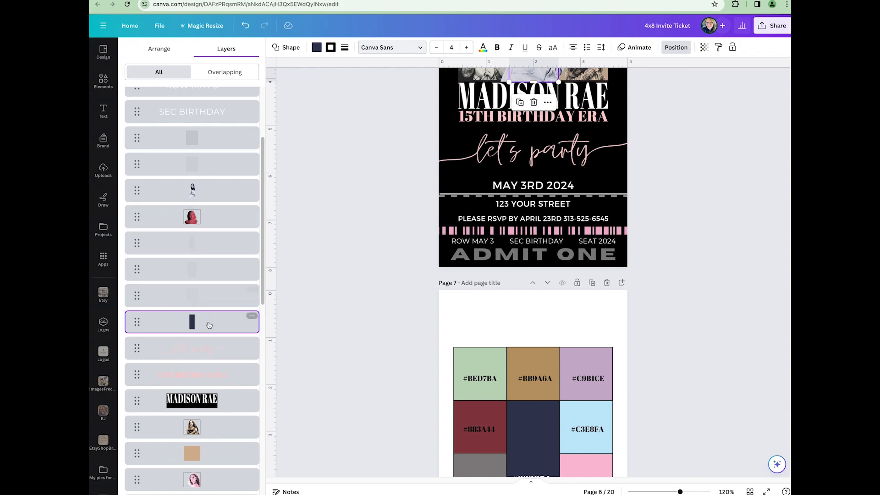
{"action": "scroll", "coordinate": [201, 246], "scroll_direction": "down", "scroll_amount": 10}
{"action": "scroll", "coordinate": [201, 246], "scroll_direction": "down", "scroll_amount": 8}
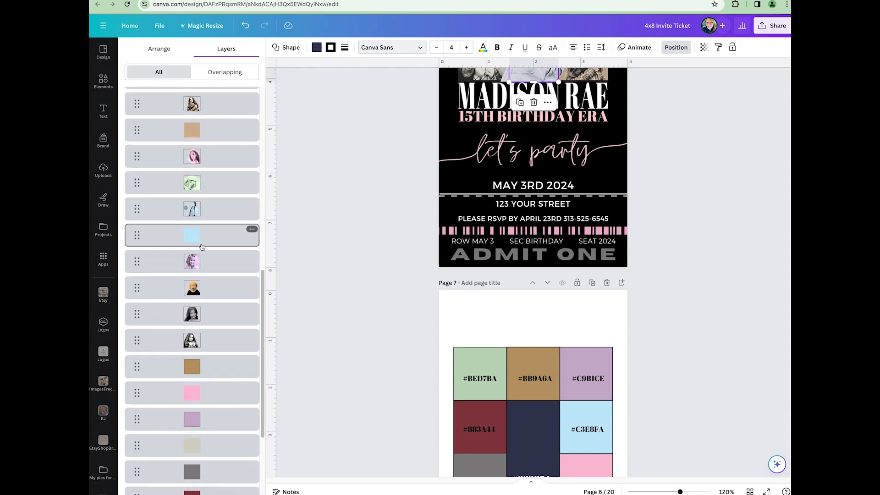
{"action": "scroll", "coordinate": [201, 247], "scroll_direction": "down", "scroll_amount": 1}
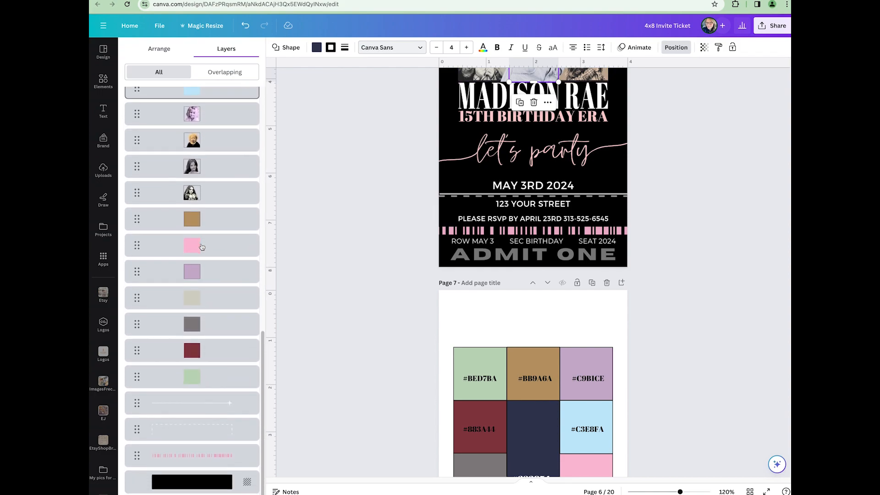
- Recolour the solid divider line on page 6 with the pink from the document colours
{"action": "left_click", "coordinate": [214, 405]}
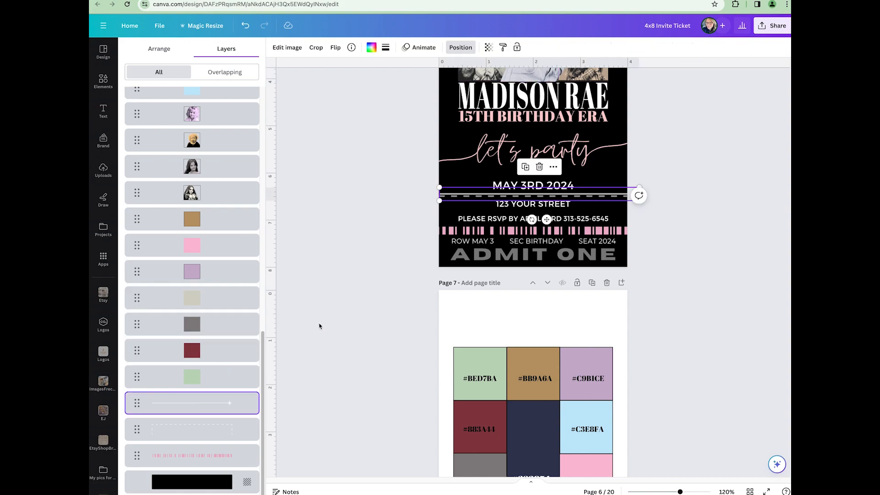
{"action": "left_click", "coordinate": [372, 48]}
{"action": "left_click", "coordinate": [252, 144]}
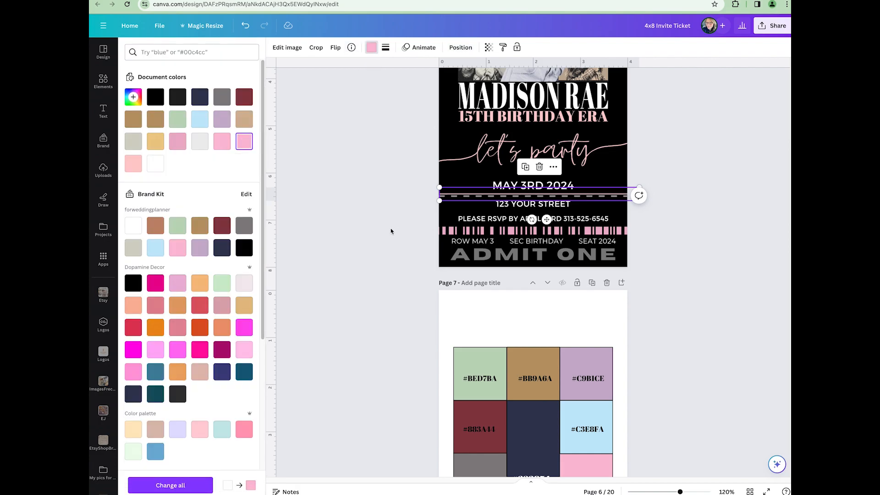
{"action": "key", "text": "Escape"}
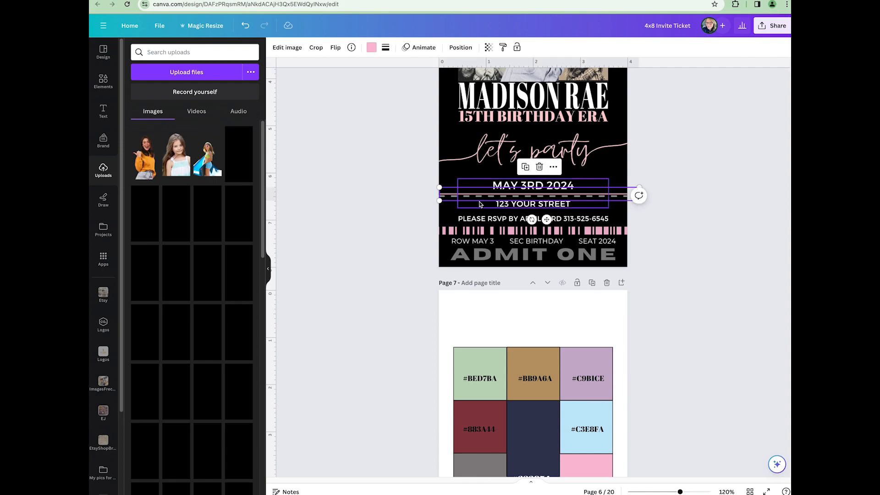
- Select the dashed line's layer on page 6 and recolour it with the light salmon pink from the document colours
{"action": "left_click", "coordinate": [460, 48]}
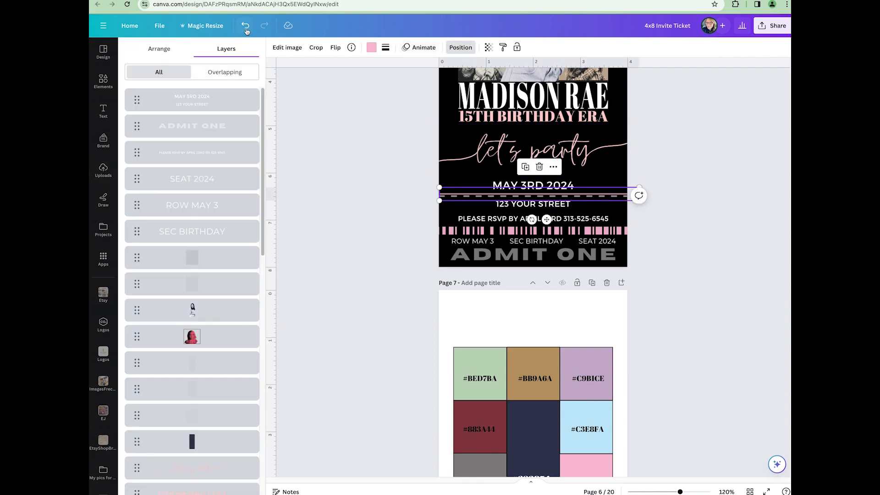
{"action": "scroll", "coordinate": [172, 400], "scroll_direction": "down", "scroll_amount": 10}
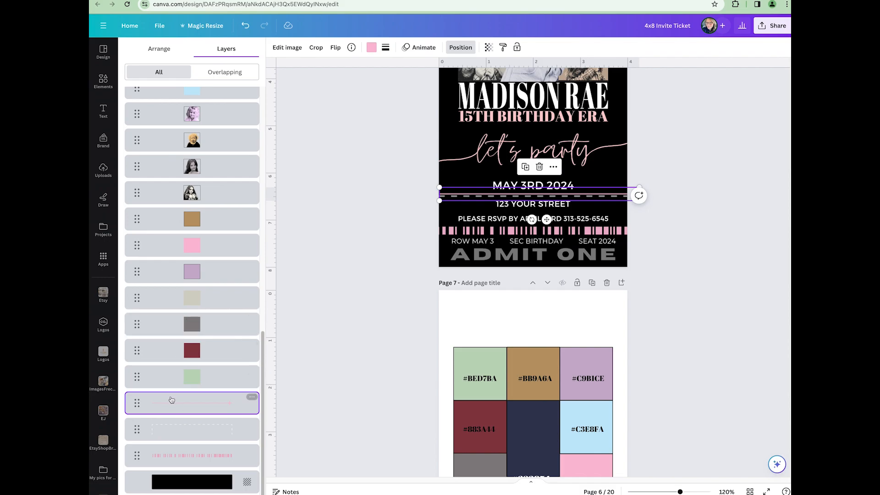
{"action": "left_click", "coordinate": [195, 430]}
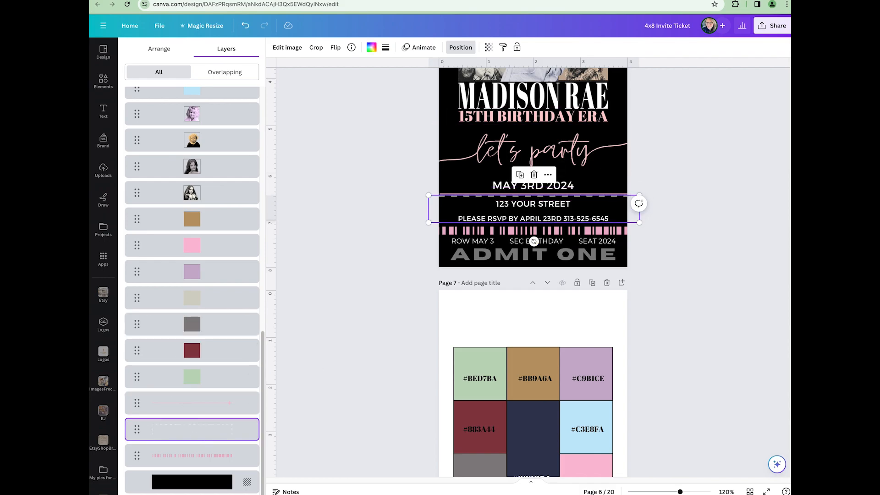
{"action": "left_click", "coordinate": [371, 48]}
{"action": "left_click", "coordinate": [133, 163]}
{"action": "left_click", "coordinate": [319, 182]}
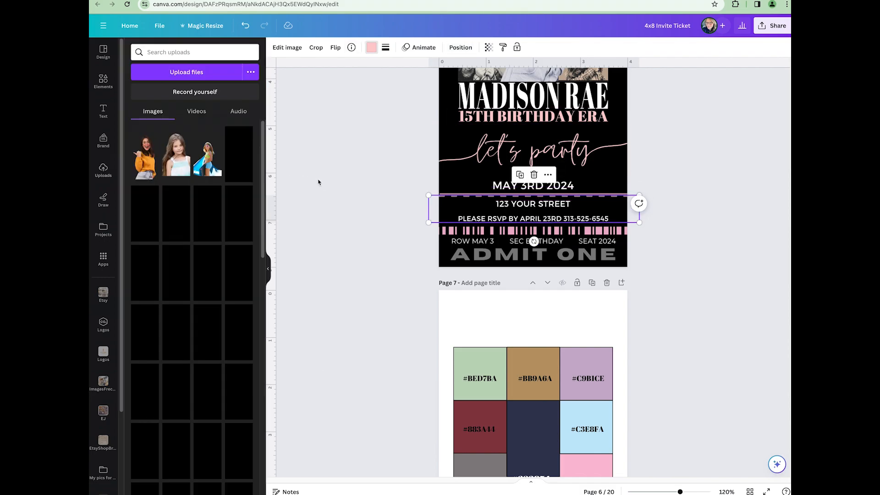
- Look over the finished page 6 ticket and read the "Common Trouble Shooting Solutions" on page 9
{"action": "scroll", "coordinate": [680, 379], "scroll_direction": "up", "scroll_amount": 3}
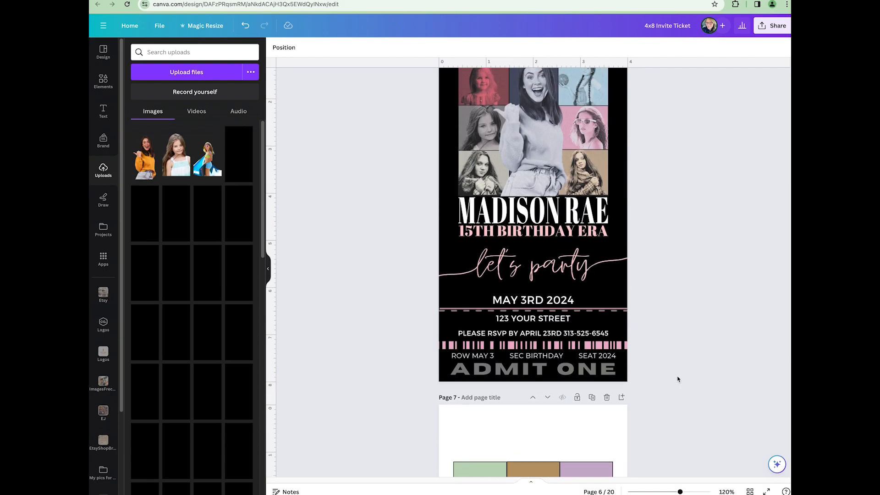
{"action": "scroll", "coordinate": [662, 365], "scroll_direction": "up", "scroll_amount": 5}
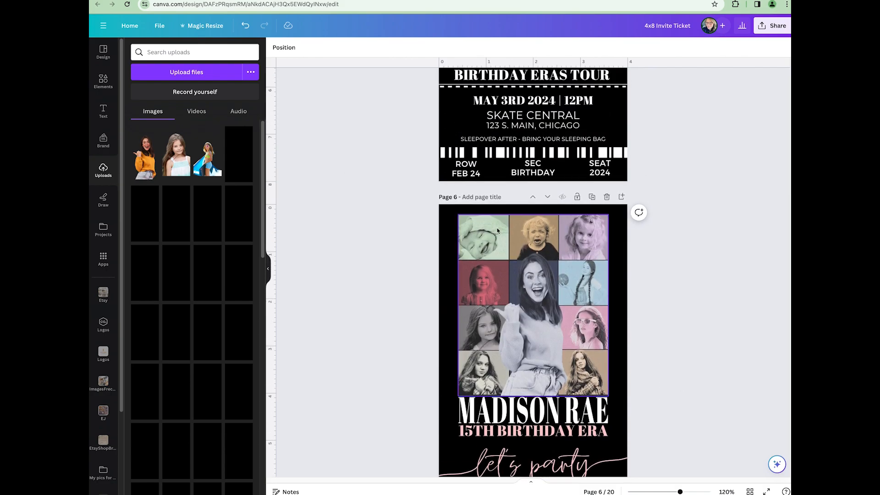
{"action": "scroll", "coordinate": [561, 365], "scroll_direction": "up", "scroll_amount": 1}
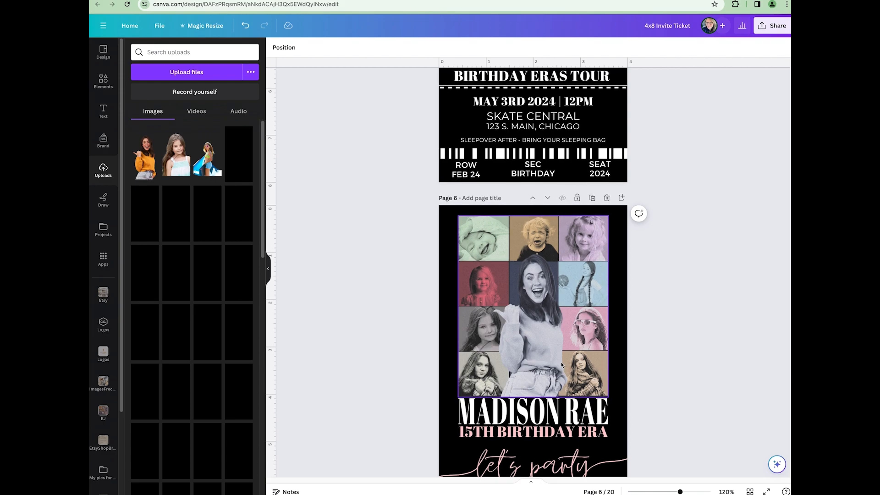
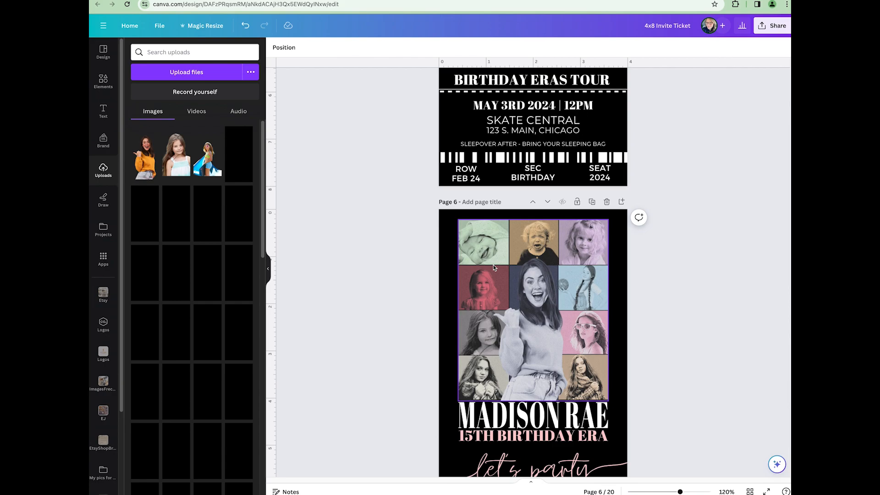
{"action": "scroll", "coordinate": [494, 268], "scroll_direction": "down", "scroll_amount": 20}
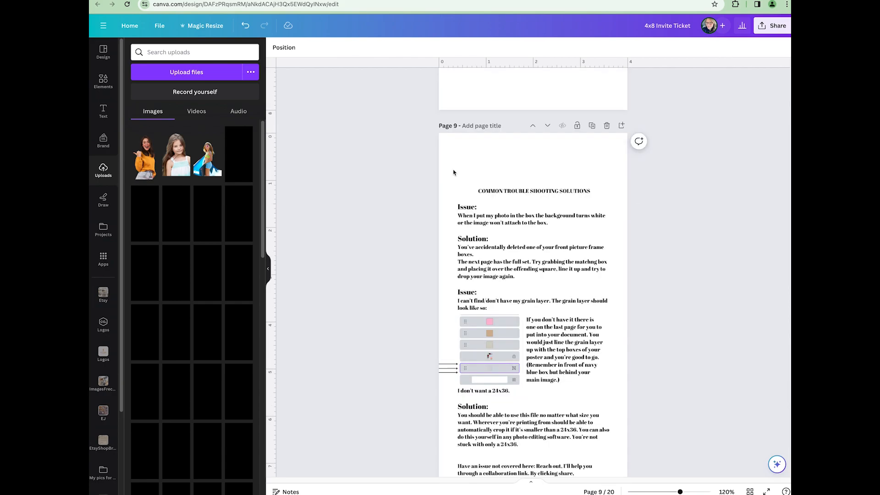
{"action": "scroll", "coordinate": [483, 277], "scroll_direction": "down", "scroll_amount": 3}
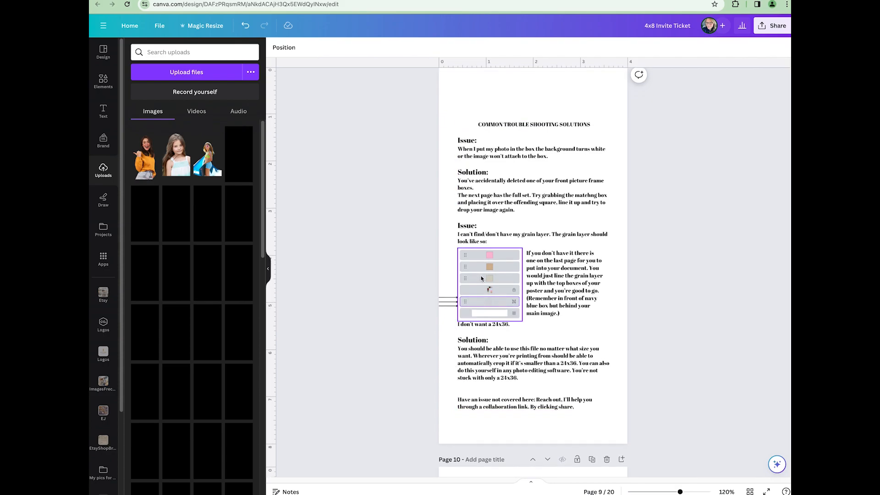
- Read the rest of the page 9 troubleshooting text and page 10's collaboration-link help with its replacement colour boxes
{"action": "scroll", "coordinate": [481, 276], "scroll_direction": "down", "scroll_amount": 8}
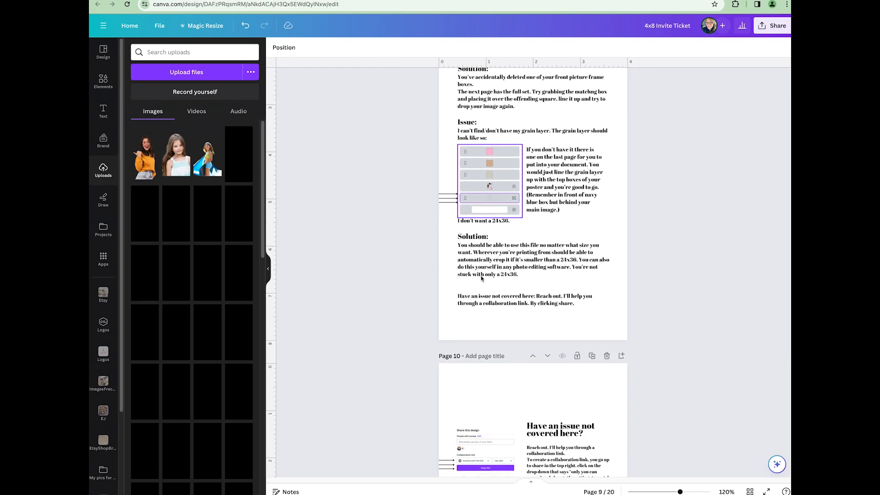
{"action": "scroll", "coordinate": [482, 279], "scroll_direction": "down", "scroll_amount": 1}
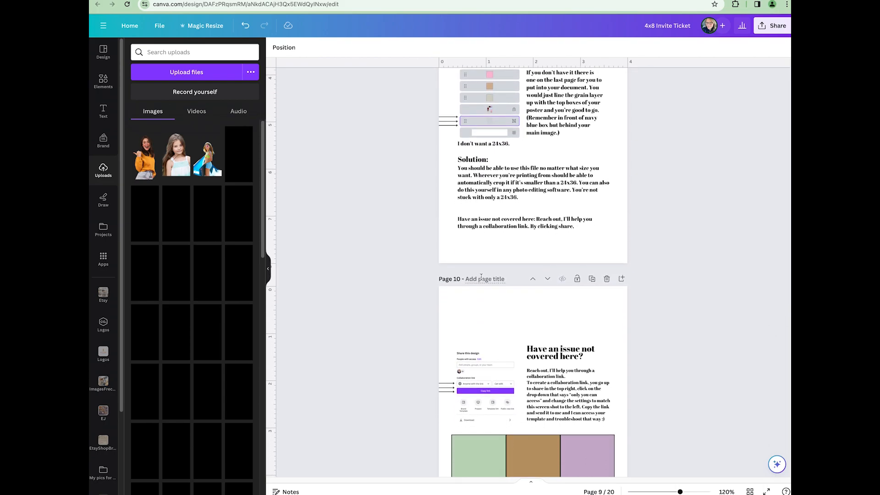
{"action": "scroll", "coordinate": [481, 276], "scroll_direction": "down", "scroll_amount": 5}
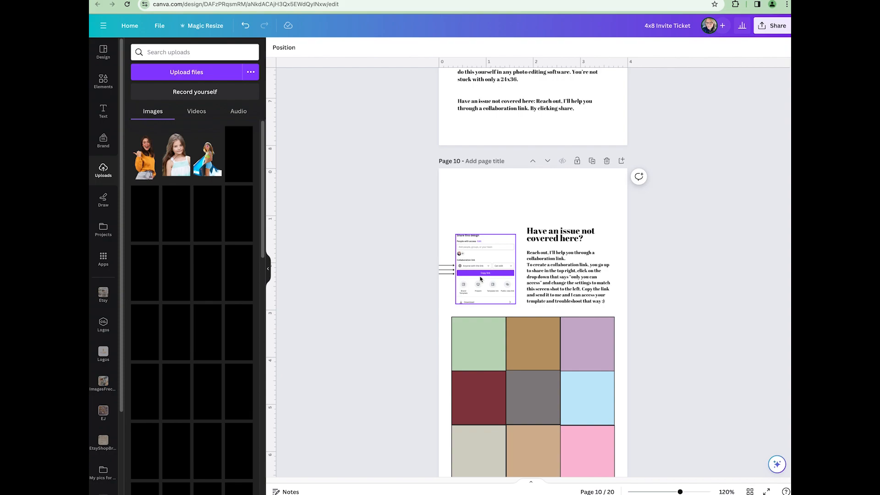
{"action": "scroll", "coordinate": [481, 280], "scroll_direction": "down", "scroll_amount": 1}
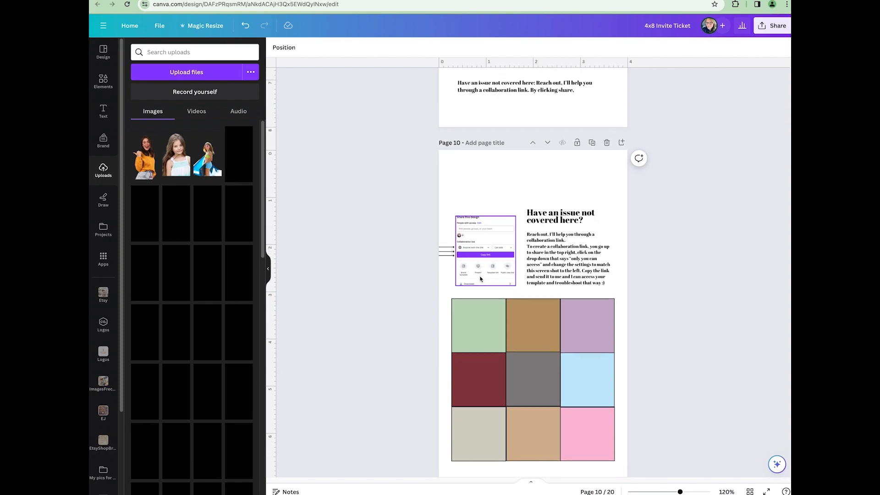
{"action": "scroll", "coordinate": [480, 278], "scroll_direction": "down", "scroll_amount": 2}
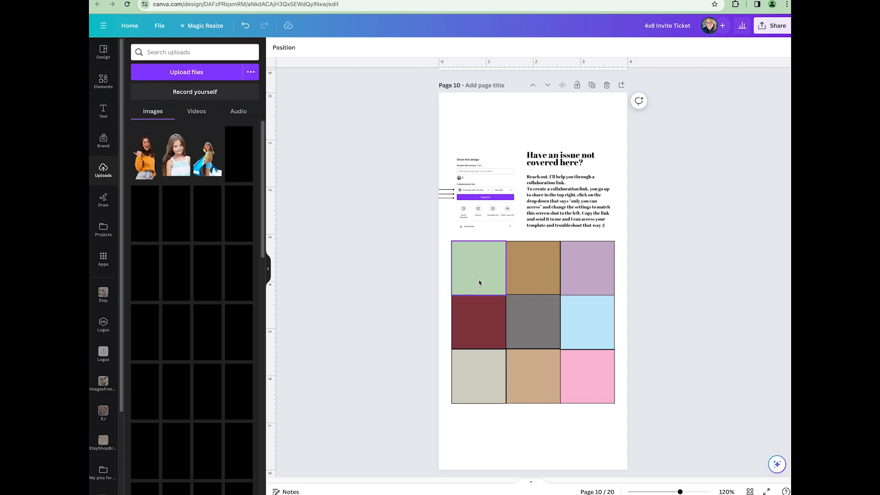
{"action": "scroll", "coordinate": [481, 284], "scroll_direction": "up", "scroll_amount": 1}
- Delete the girl's photo from the maroon square of page 6's photo grid
{"action": "left_click", "coordinate": [484, 295]}
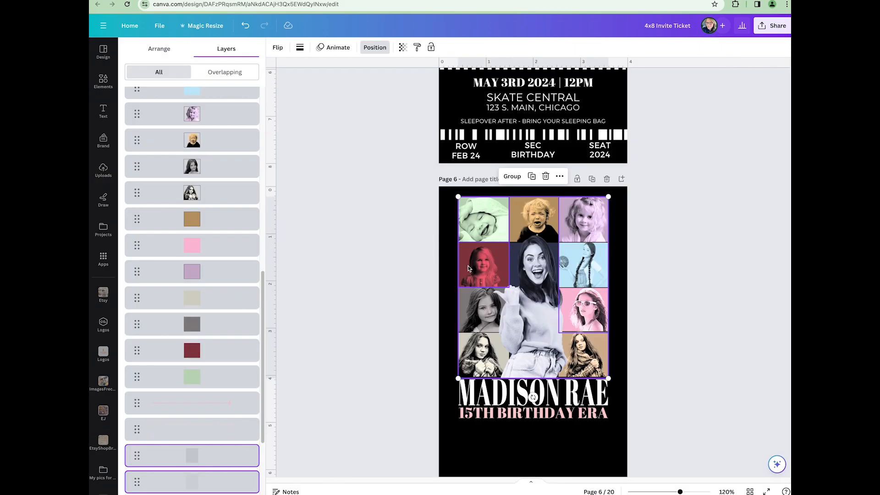
{"action": "left_click", "coordinate": [476, 261]}
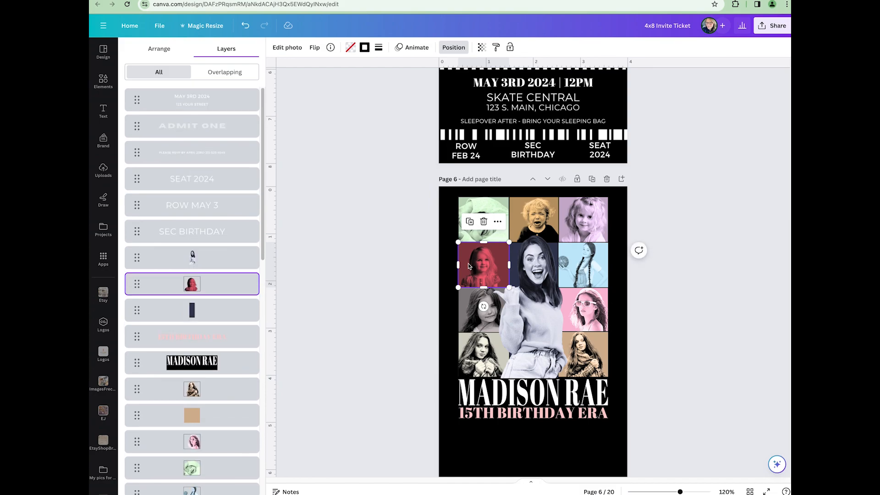
{"action": "key", "text": "Delete"}
{"action": "key", "text": "Delete"}
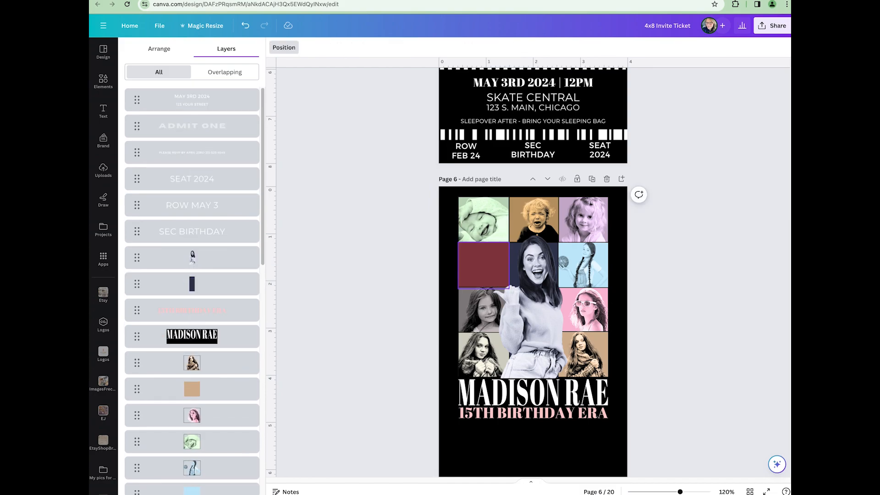
{"action": "left_click", "coordinate": [447, 273]}
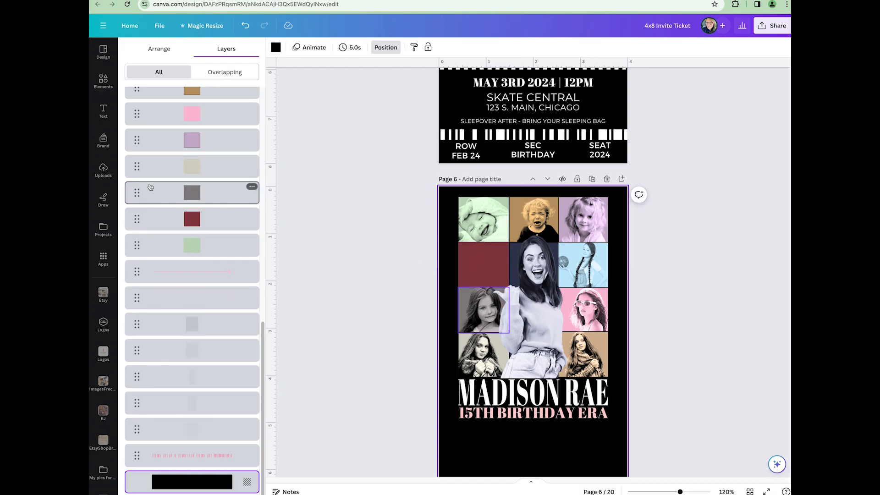
- Fill page 6's maroon grid square with the uploaded photo of the girl in sunglasses
{"action": "left_click", "coordinate": [105, 172]}
{"action": "left_click", "coordinate": [205, 172]}
{"action": "left_click_drag", "start_coordinate": [533, 454], "coordinate": [477, 258]}
{"action": "left_click", "coordinate": [383, 264]}
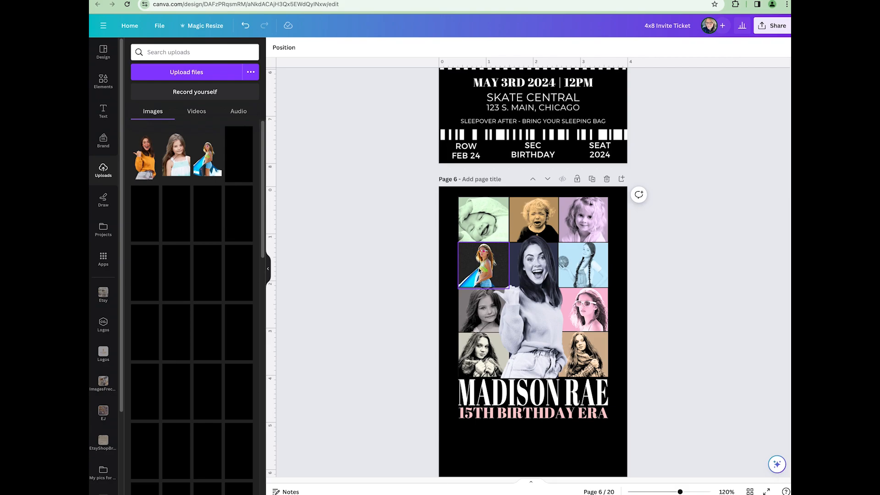
- Undo the photo replacement and deletion in page 6's maroon grid square
{"action": "left_click", "coordinate": [245, 27]}
{"action": "left_click", "coordinate": [246, 29]}
{"action": "left_click", "coordinate": [245, 28]}
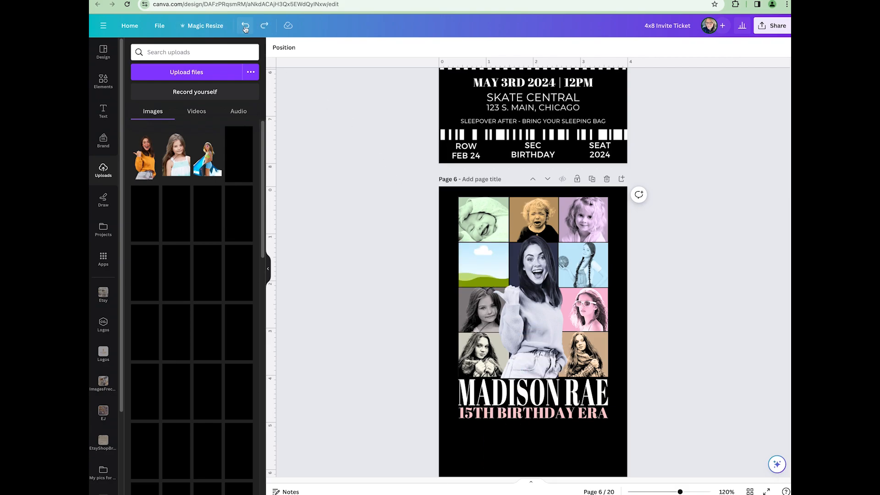
{"action": "left_click", "coordinate": [245, 29]}
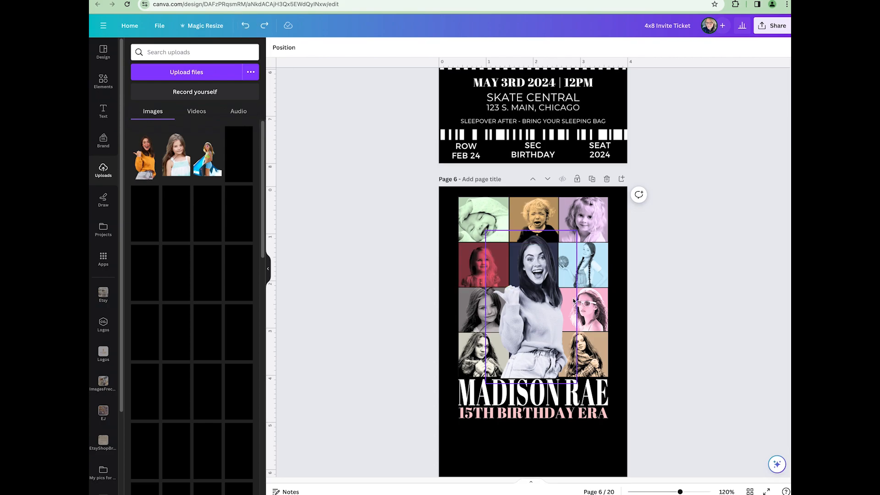
- Copy the maroon #883A44 box from page 8 and paste it over the maroon square in page 6's photo grid
{"action": "scroll", "coordinate": [550, 361], "scroll_direction": "down", "scroll_amount": 10}
{"action": "scroll", "coordinate": [550, 362], "scroll_direction": "down", "scroll_amount": 6}
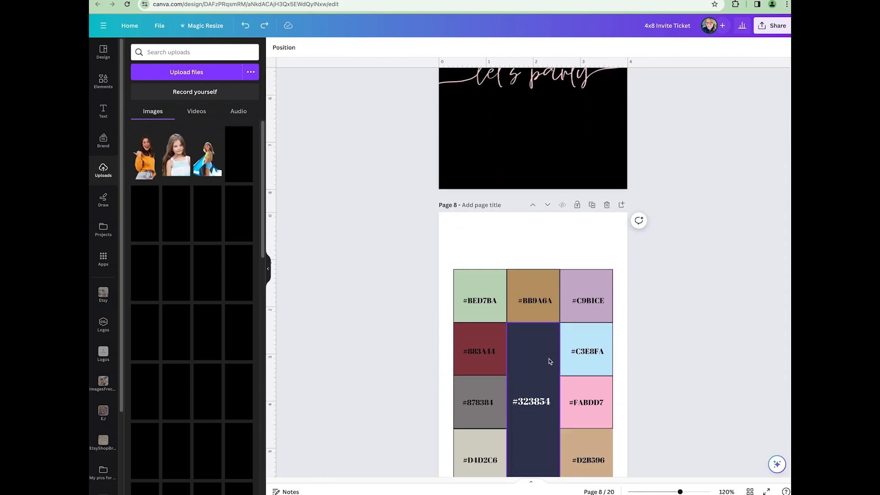
{"action": "left_click", "coordinate": [470, 304]}
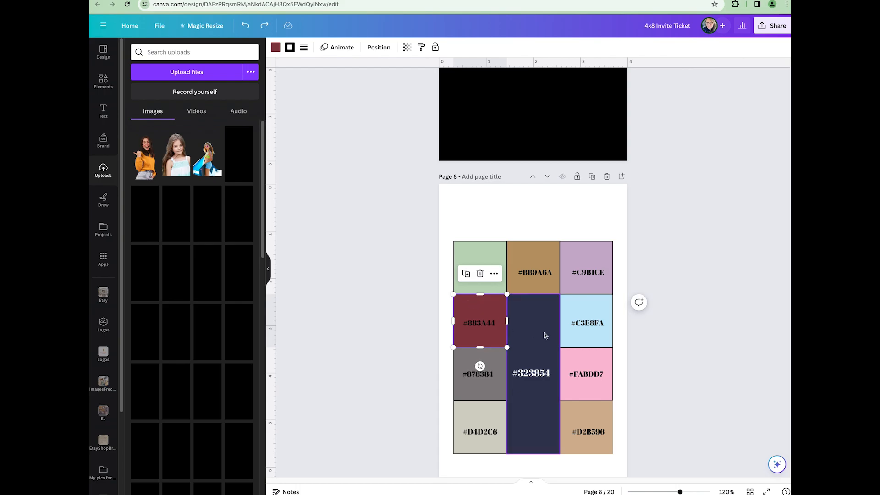
{"action": "scroll", "coordinate": [545, 336], "scroll_direction": "up", "scroll_amount": 5}
{"action": "left_click", "coordinate": [488, 217]}
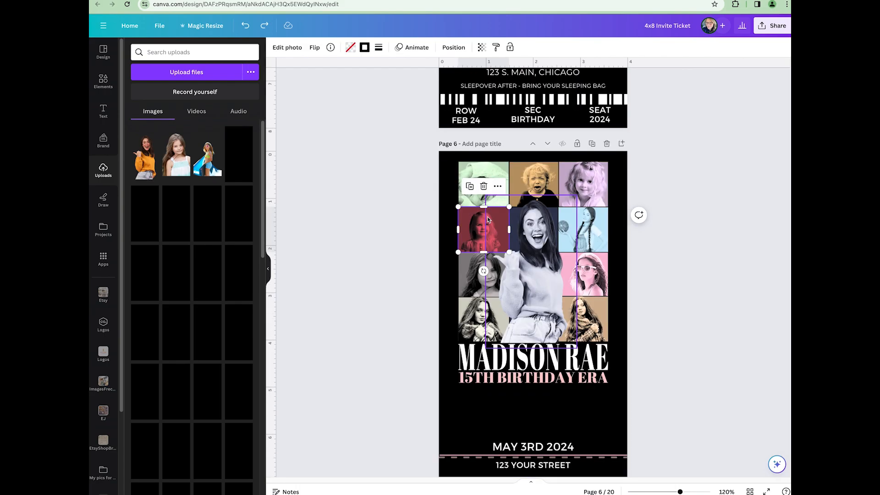
{"action": "key", "text": "ctrl+v"}
{"action": "left_click_drag", "start_coordinate": [489, 290], "coordinate": [495, 235]}
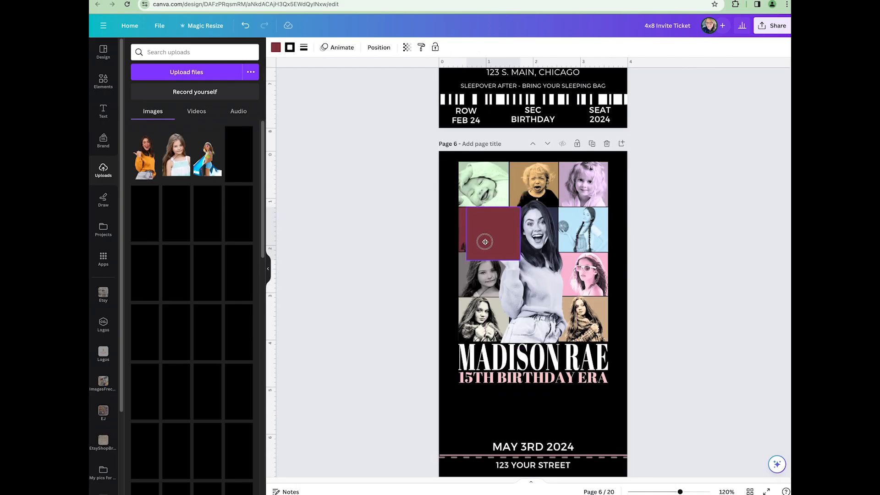
- Resize the pasted maroon box's edges to fit its cell in page 6's photo grid
{"action": "left_click_drag", "start_coordinate": [680, 492], "coordinate": [704, 491]}
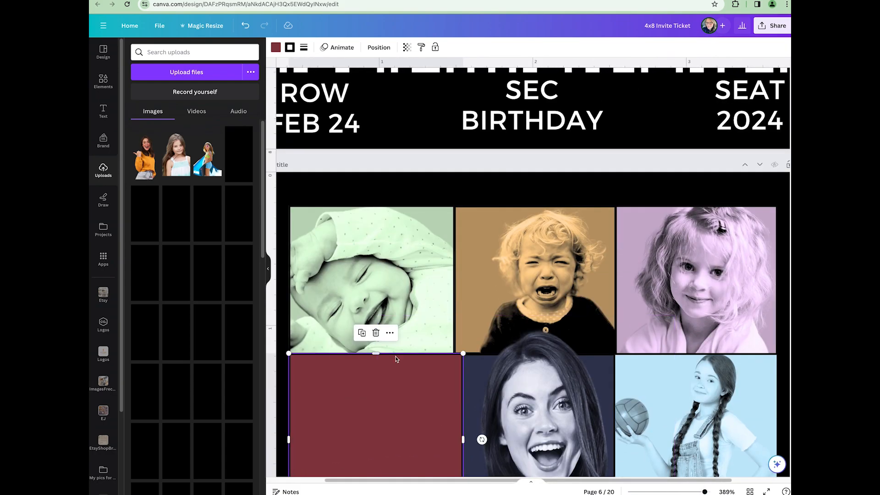
{"action": "left_click_drag", "start_coordinate": [376, 355], "coordinate": [376, 353]}
{"action": "mouse_move", "coordinate": [462, 431]}
{"action": "left_mouse_down"}
{"action": "mouse_move", "coordinate": [439, 431]}
{"action": "mouse_move", "coordinate": [455, 430]}
{"action": "left_mouse_up"}
{"action": "left_click_drag", "start_coordinate": [289, 437], "coordinate": [287, 436]}
{"action": "scroll", "coordinate": [334, 438], "scroll_direction": "down", "scroll_amount": 2}
{"action": "left_click_drag", "start_coordinate": [371, 436], "coordinate": [370, 413]}
{"action": "left_click", "coordinate": [494, 372]}
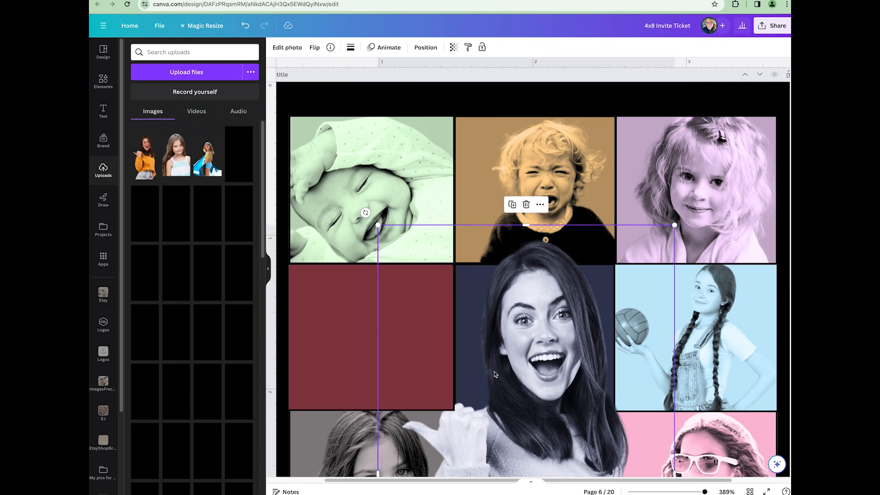
{"action": "left_click", "coordinate": [445, 361]}
{"action": "left_click_drag", "start_coordinate": [453, 337], "coordinate": [457, 337]}
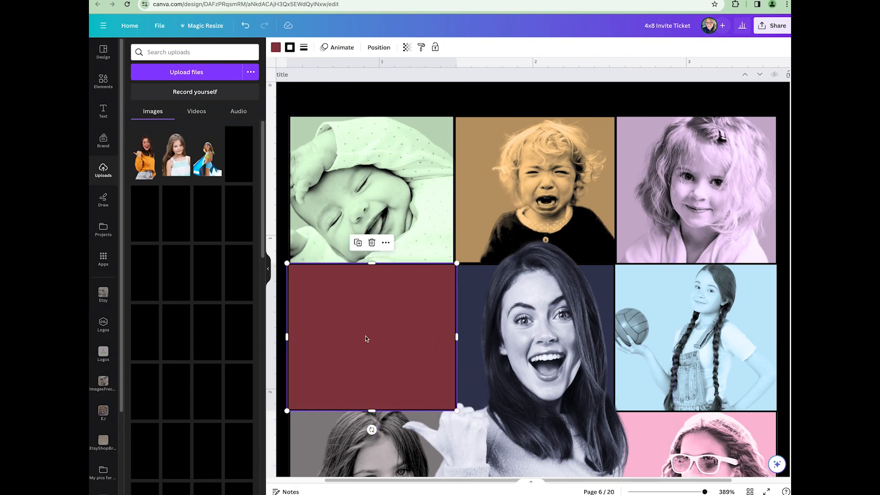
- Move the pasted maroon box's layer behind the grid photos, directly below the green box layer
{"action": "left_click", "coordinate": [379, 48]}
{"action": "mouse_move", "coordinate": [204, 99]}
{"action": "left_mouse_down"}
{"action": "mouse_move", "coordinate": [192, 400]}
{"action": "mouse_move", "coordinate": [218, 213]}
{"action": "mouse_move", "coordinate": [219, 101]}
{"action": "left_mouse_up"}
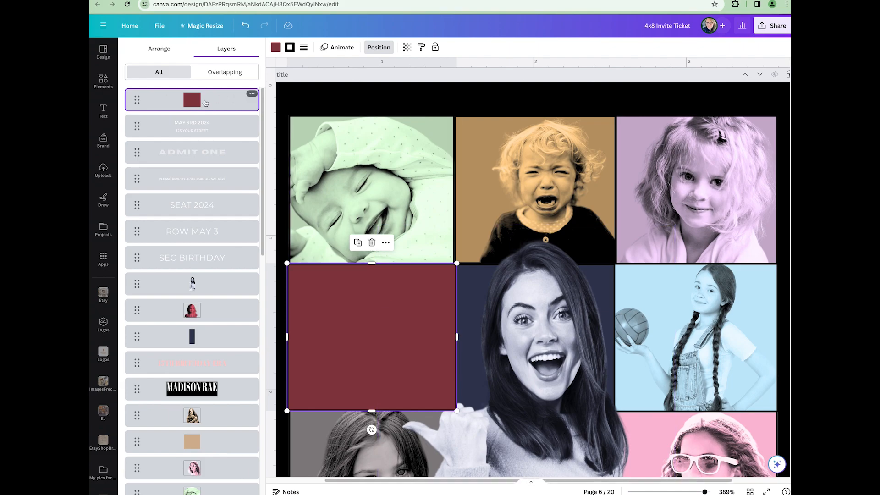
{"action": "left_click_drag", "start_coordinate": [209, 100], "coordinate": [198, 146]}
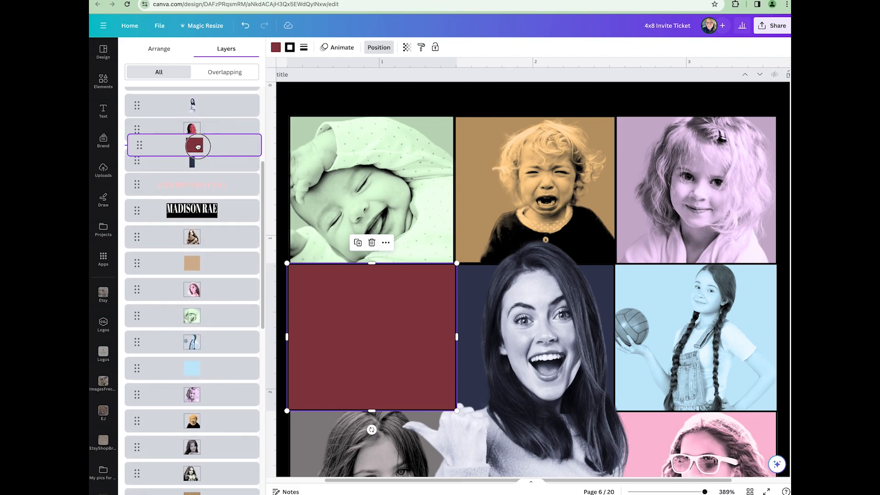
{"action": "left_click_drag", "start_coordinate": [198, 146], "coordinate": [192, 379]}
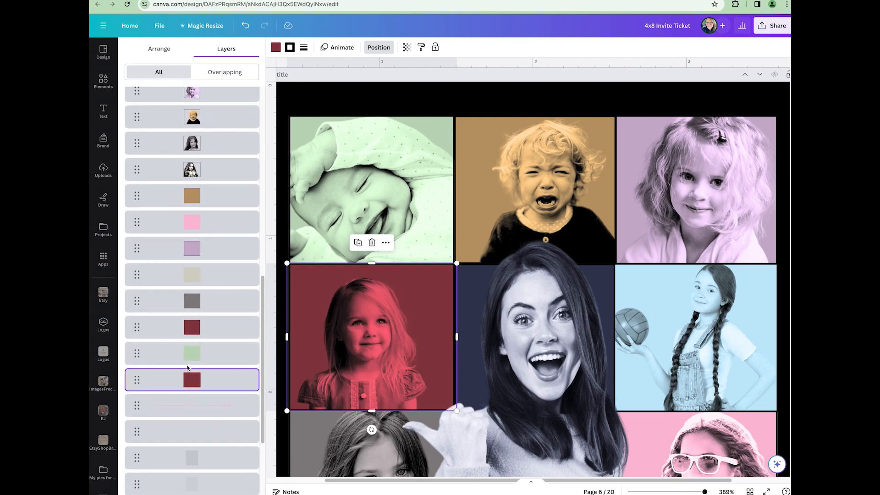
{"action": "left_click", "coordinate": [503, 376]}
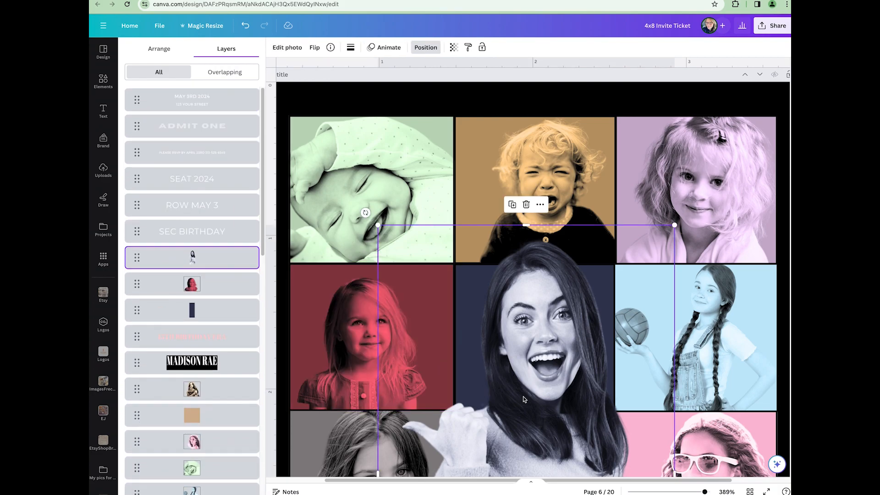
- Try the uploaded sunglasses photo in page 6's maroon square, undo the swap and delete the stray copy of the photo
{"action": "left_click", "coordinate": [334, 322]}
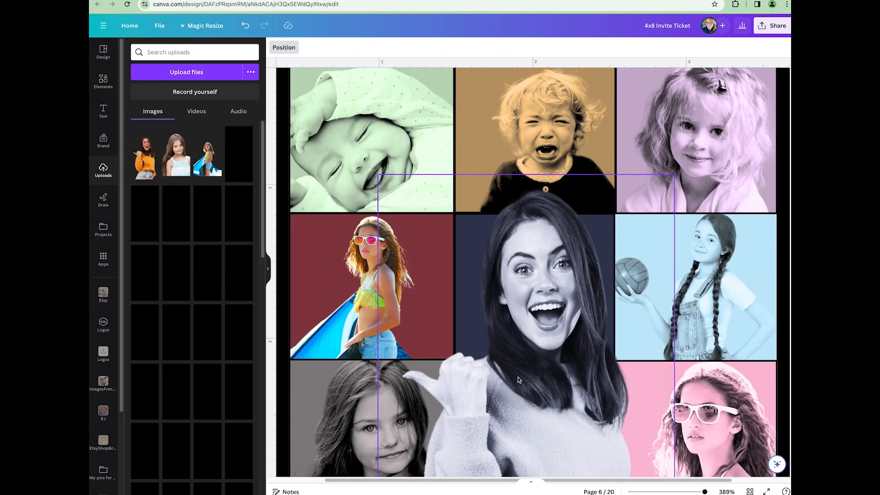
{"action": "key", "text": "ctrl+z"}
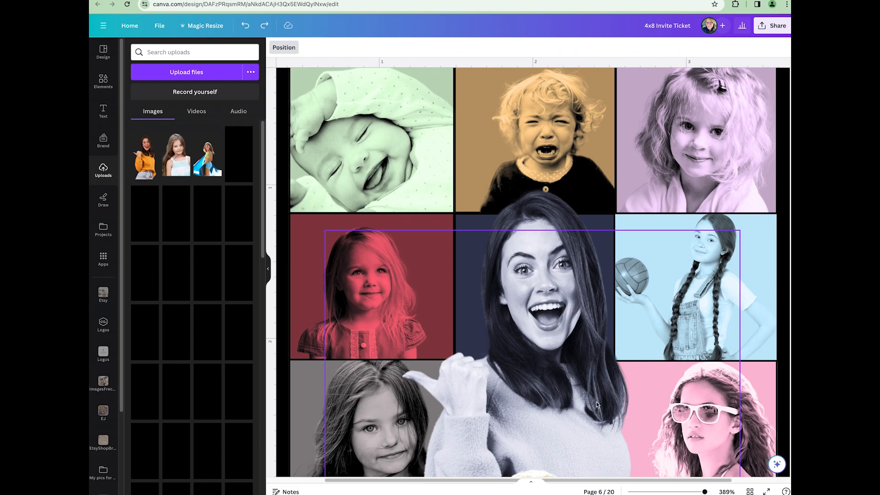
{"action": "left_click_drag", "start_coordinate": [705, 492], "coordinate": [676, 492]}
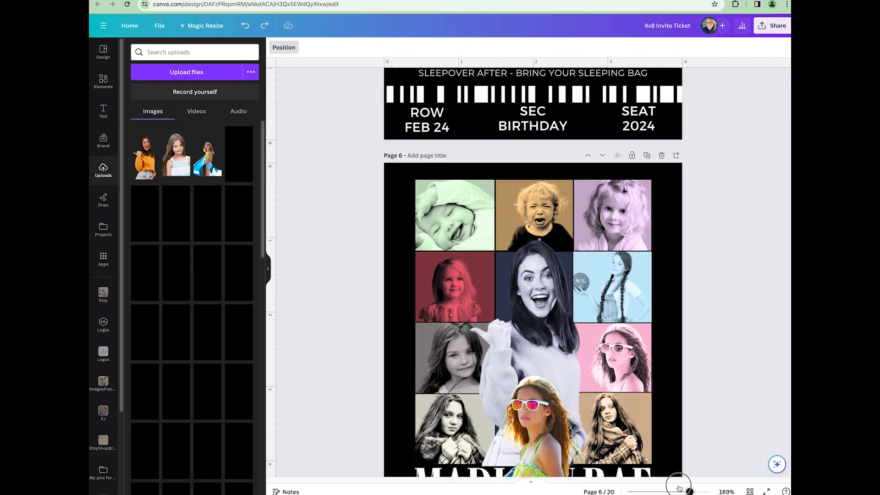
{"action": "left_click", "coordinate": [527, 448]}
{"action": "key", "text": "Delete"}
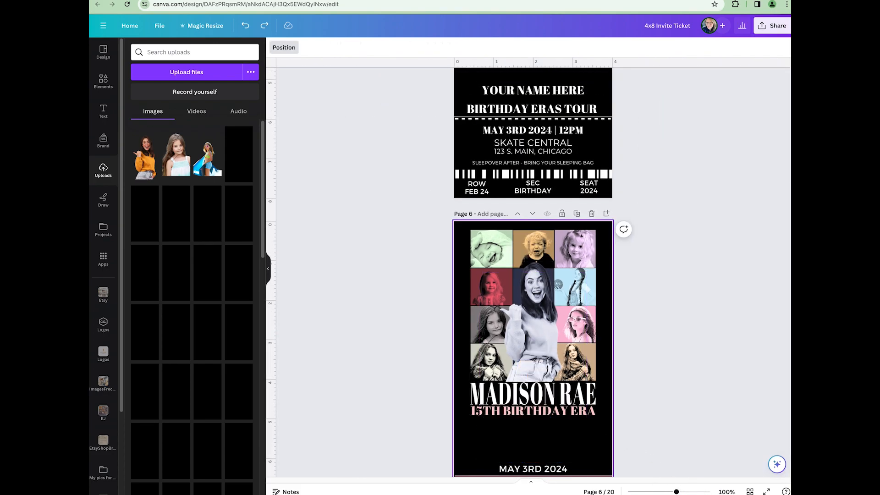
{"action": "scroll", "coordinate": [544, 456], "scroll_direction": "up", "scroll_amount": 3}
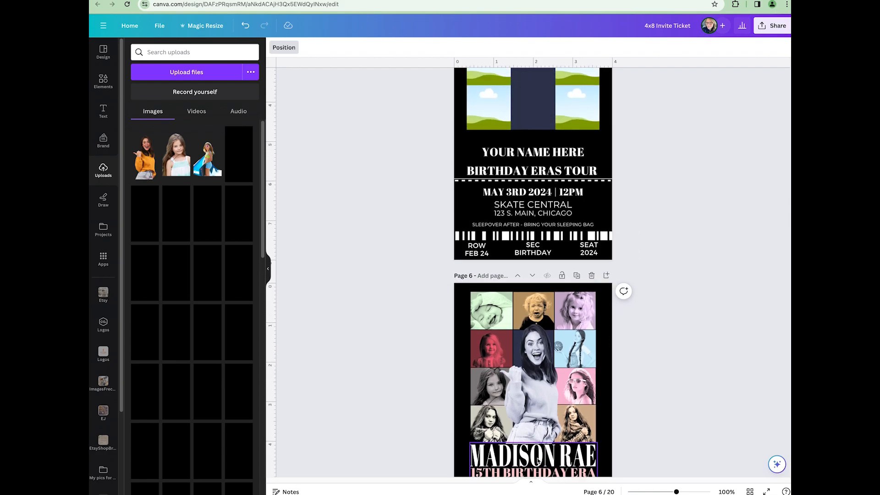